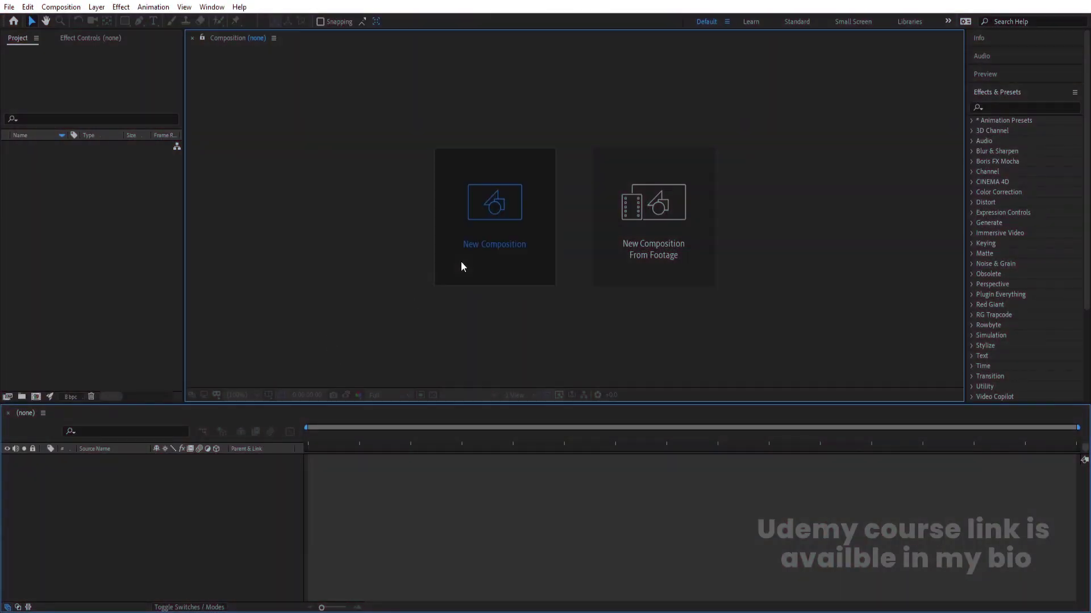
Step: Start a new composition named "Main Animation" with a width of 1920 px and a height of 1080 px
click(462, 262)
drag(744, 126, 579, 154)
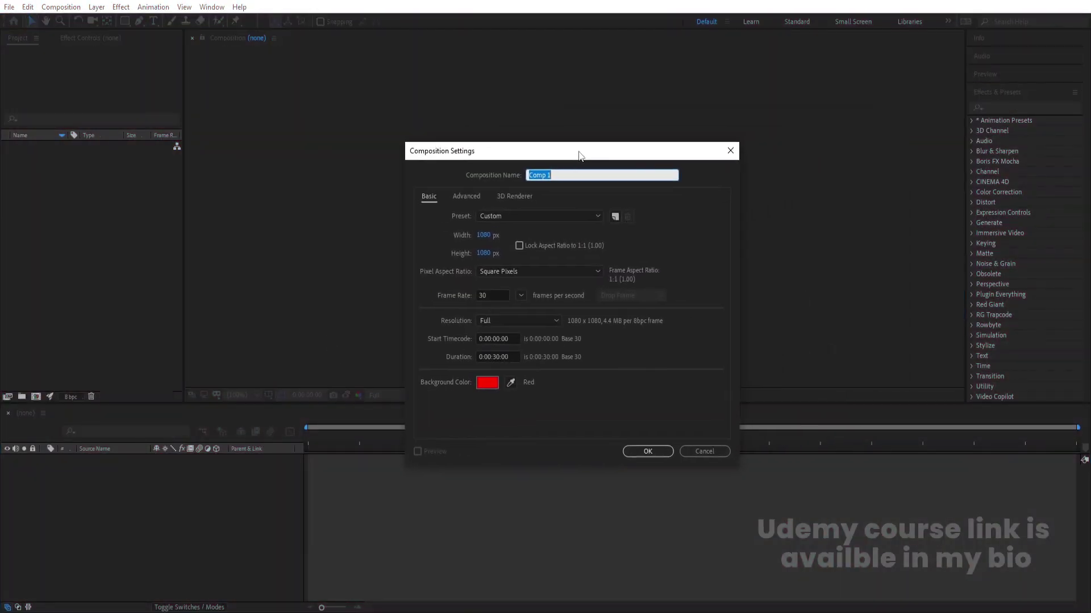
text(Main Animation)
click(483, 235)
text(1920)
key(Tab)
text(1080)
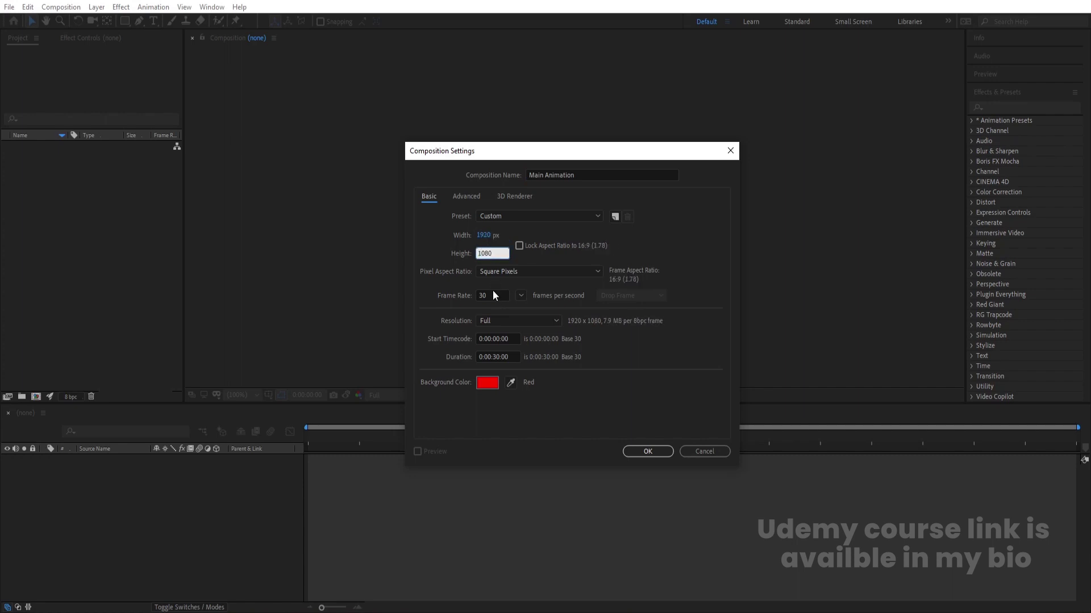
Step: Set the composition's background color to white and create the composition
click(497, 383)
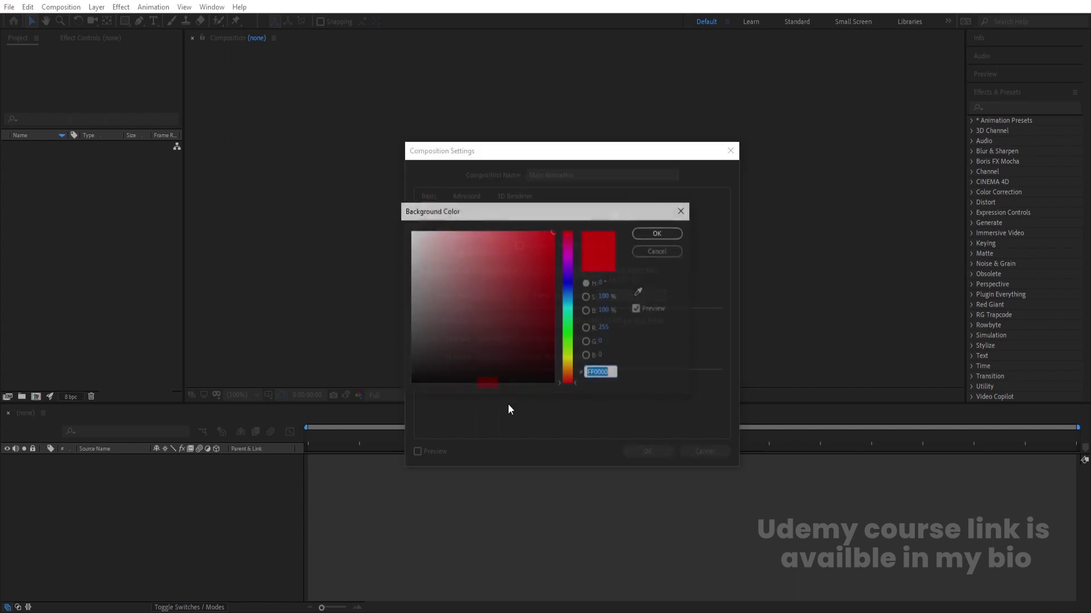
drag(463, 353, 369, 163)
key(Return)
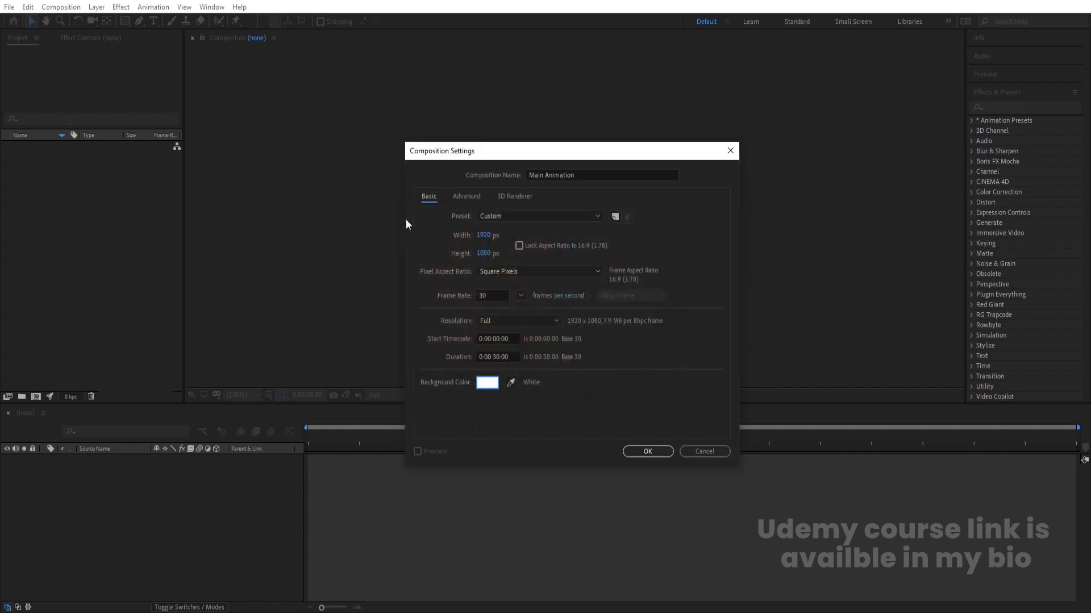
key(Return)
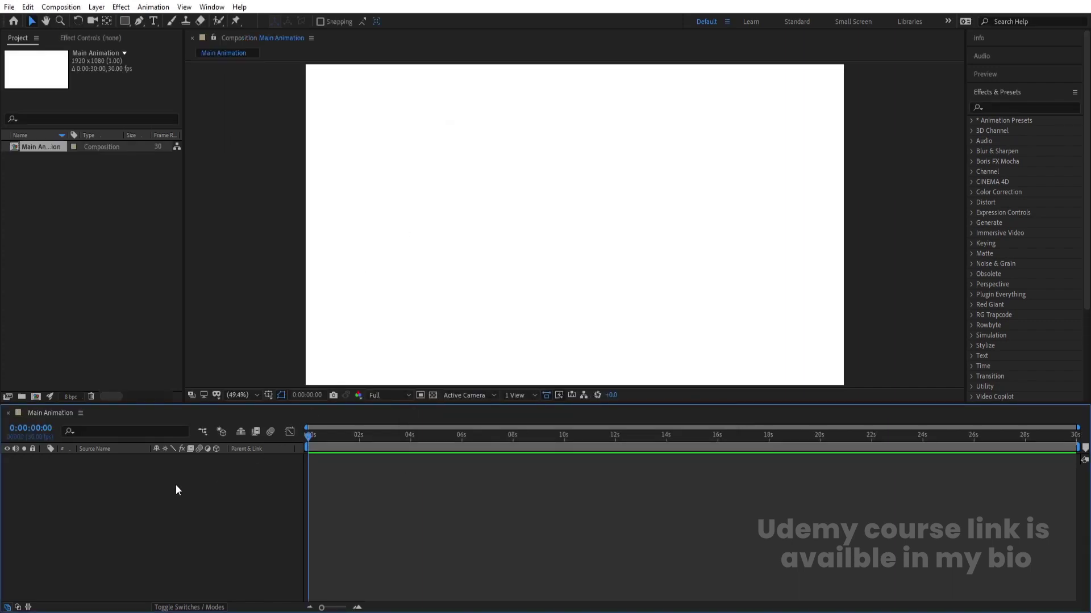
Step: Create a second composition named "Strip comp" with the same settings
key(ctrl+n)
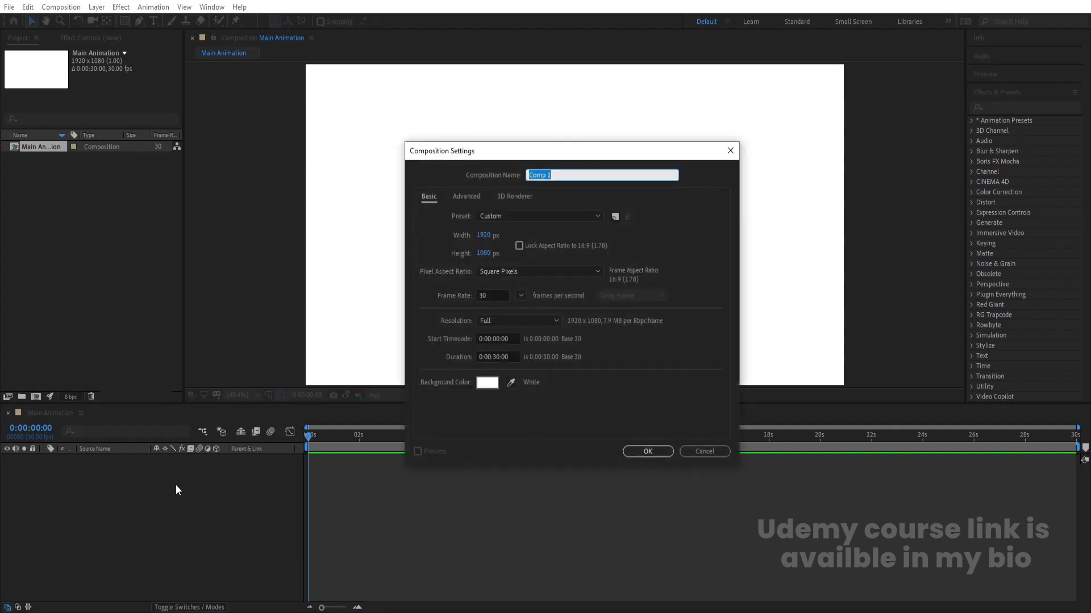
text(Strip comp)
key(Return)
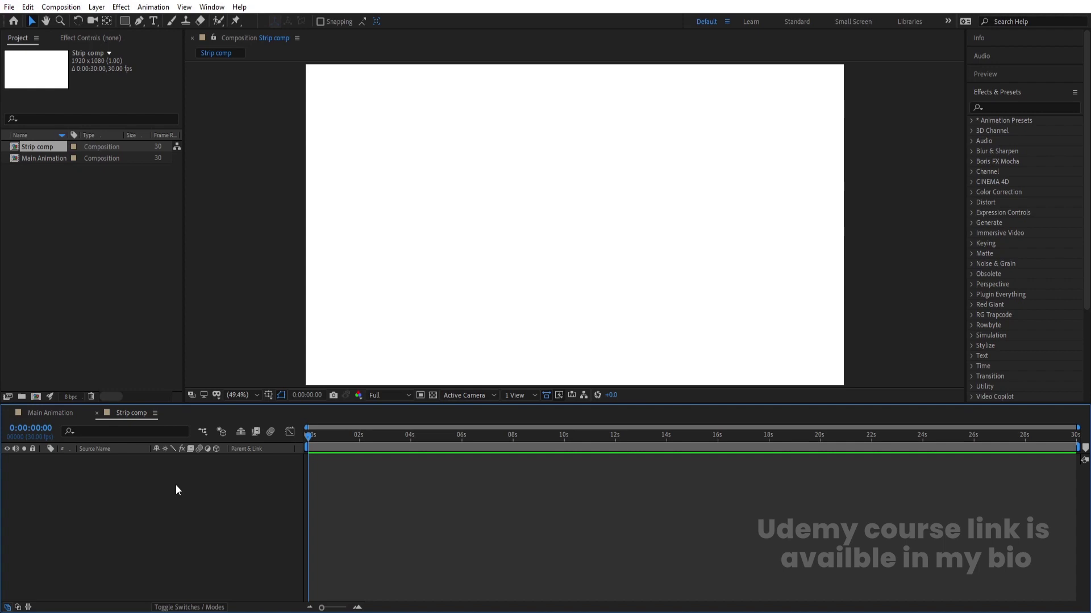
Step: Create a third composition named "strip" with a height of 200 px
key(ctrl+n)
text(strip)
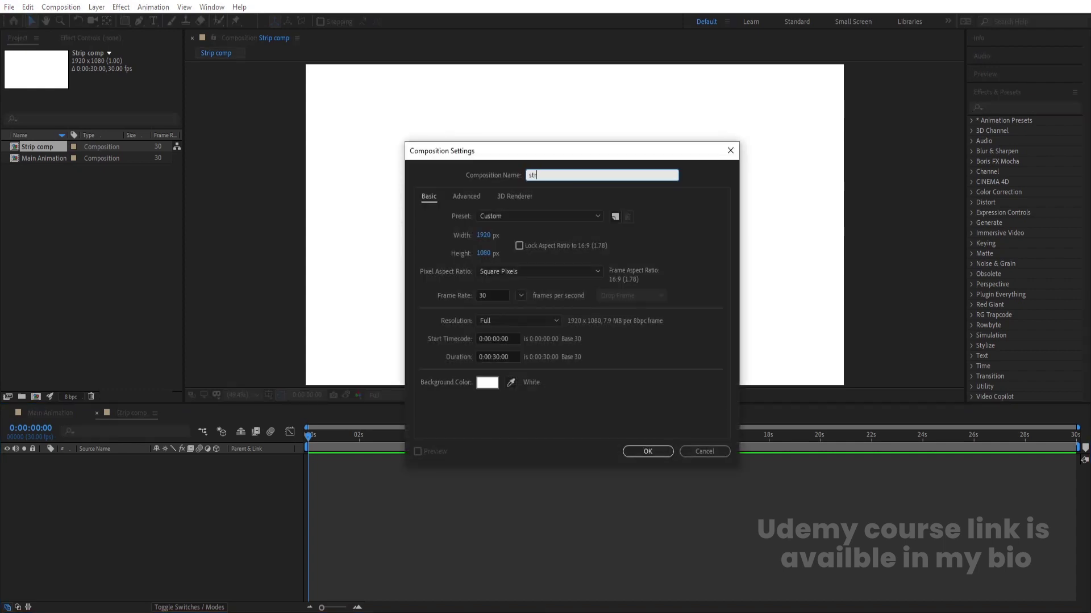
click(491, 253)
text(200)
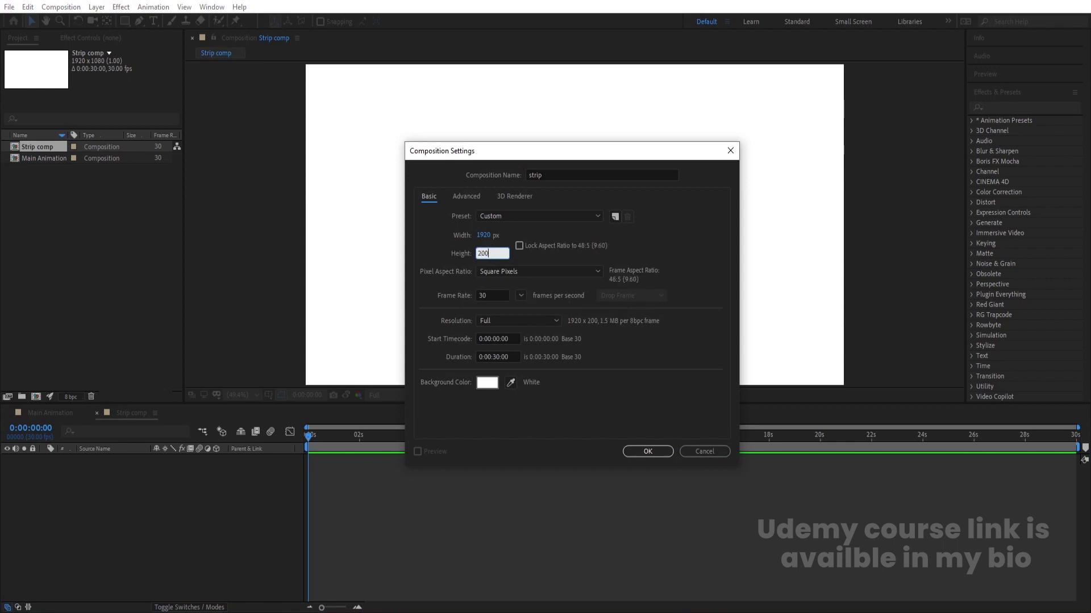
key(Return)
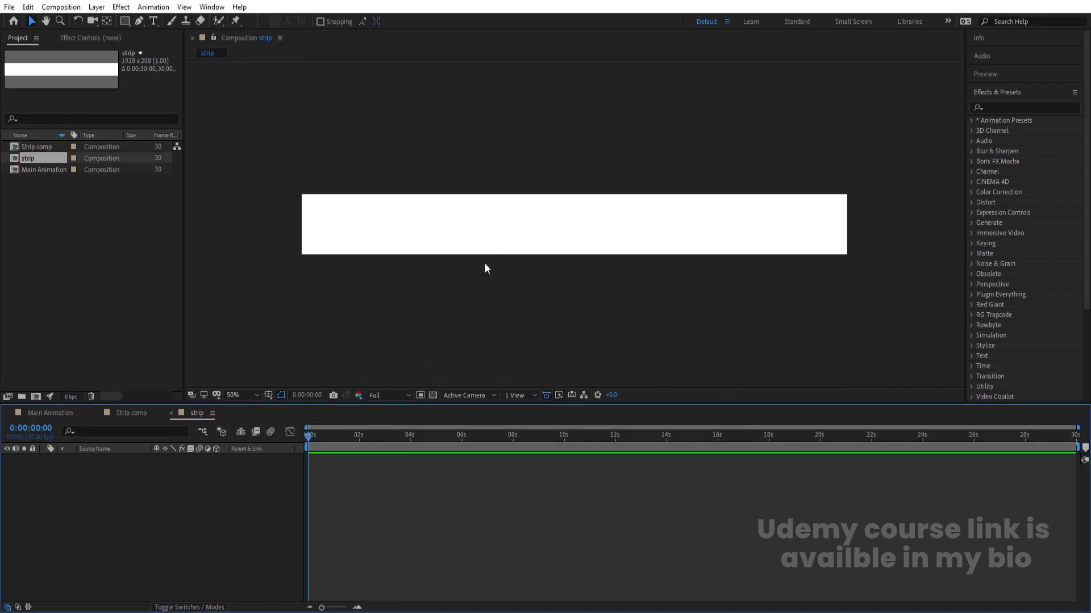
Step: Set the strip composition's height to 150 px
key(slash)
key(ctrl+k)
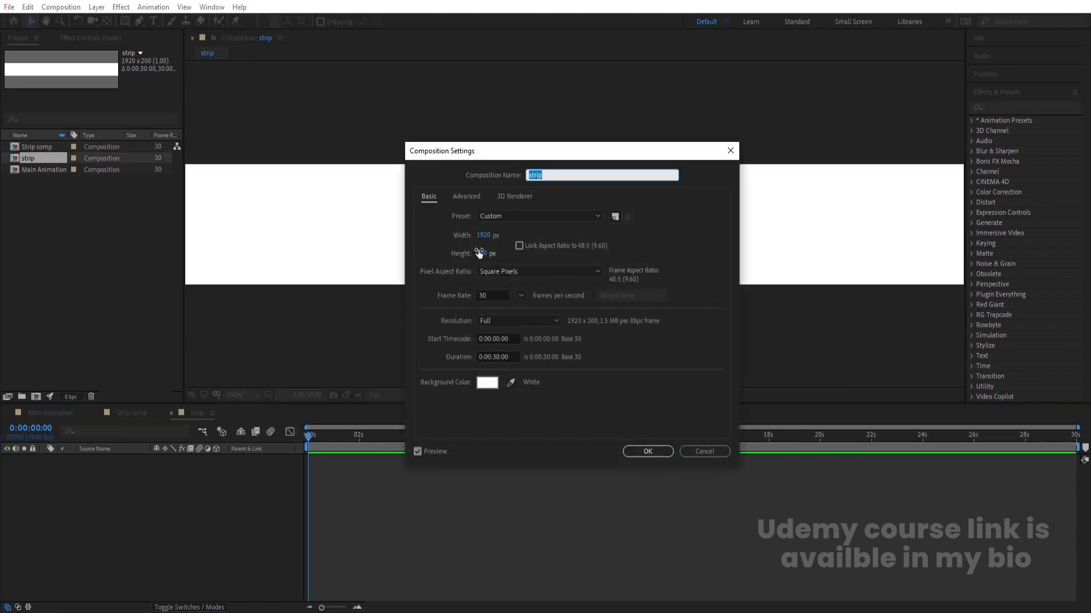
click(486, 253)
text(150)
key(Return)
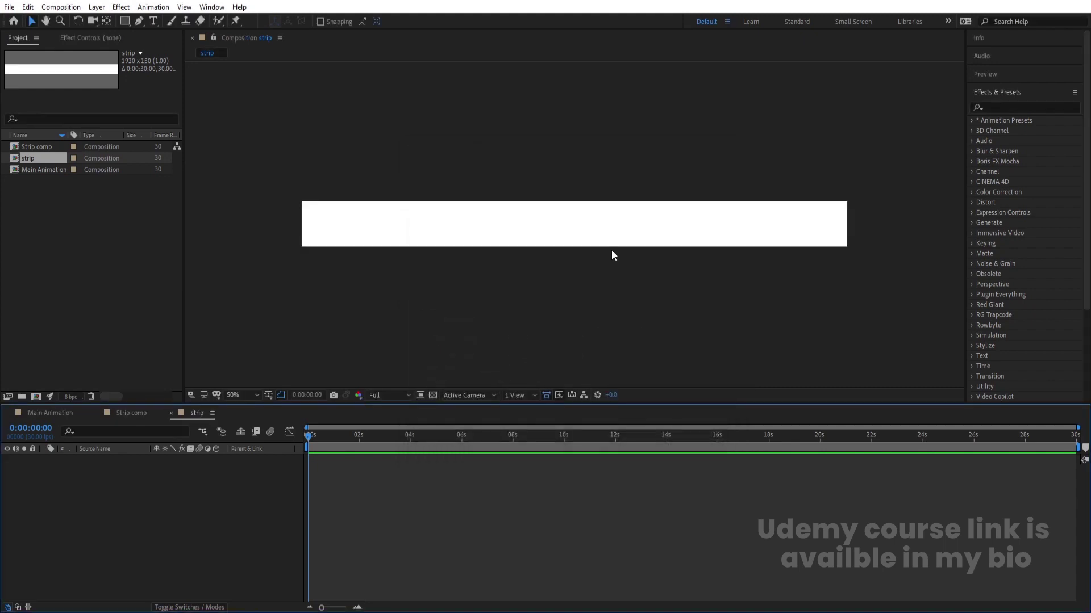
Step: Set the strip composition's height to 100 px
key(ctrl+k)
click(482, 254)
text(100)
key(Return)
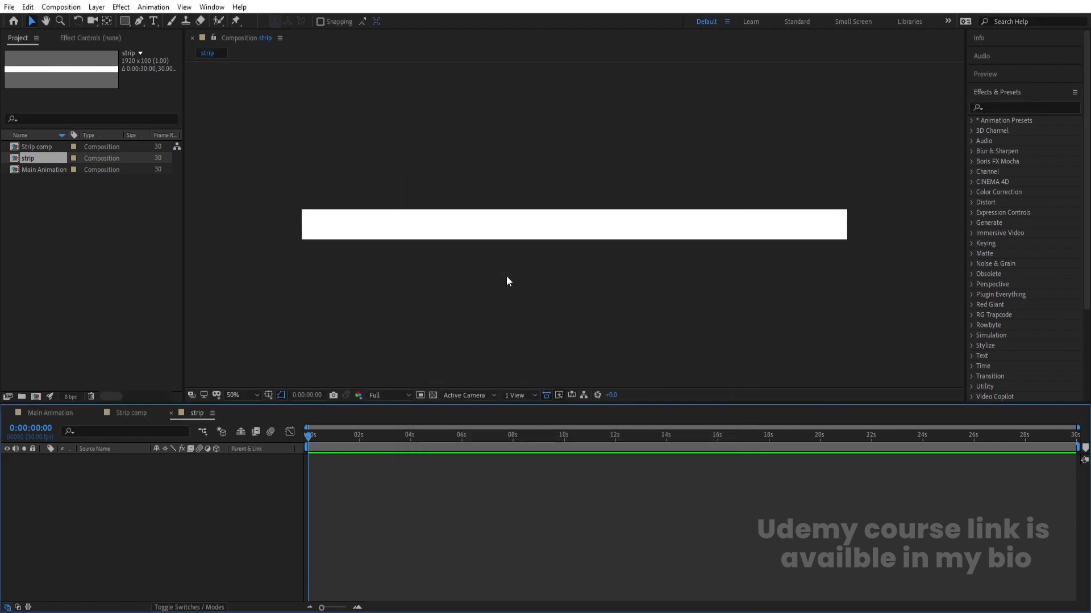
Step: Add a text layer reading "MOTION" to the strip composition
click(234, 395)
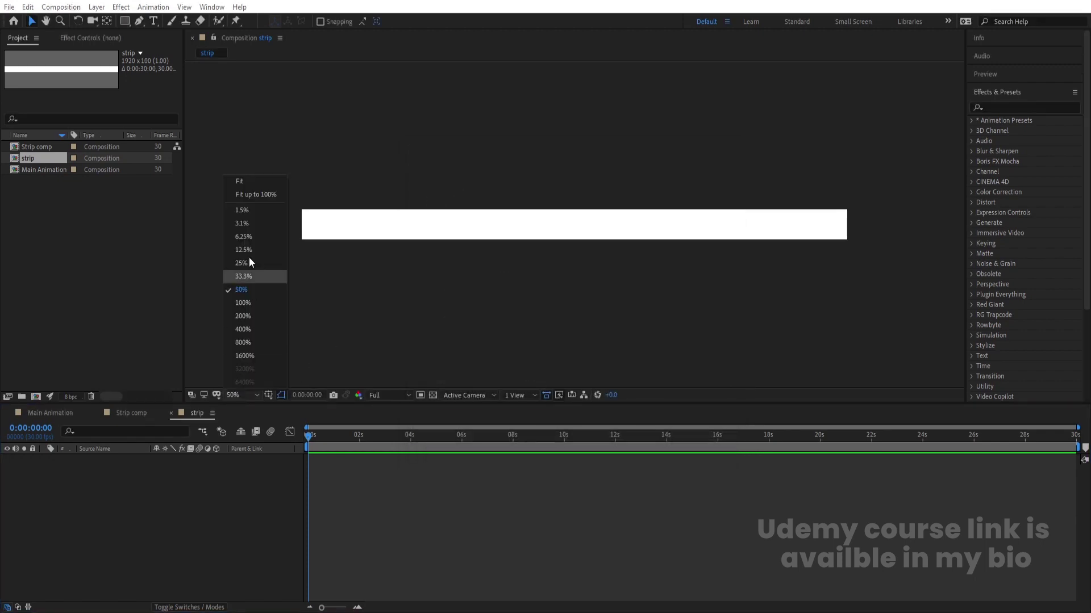
click(244, 182)
click(154, 22)
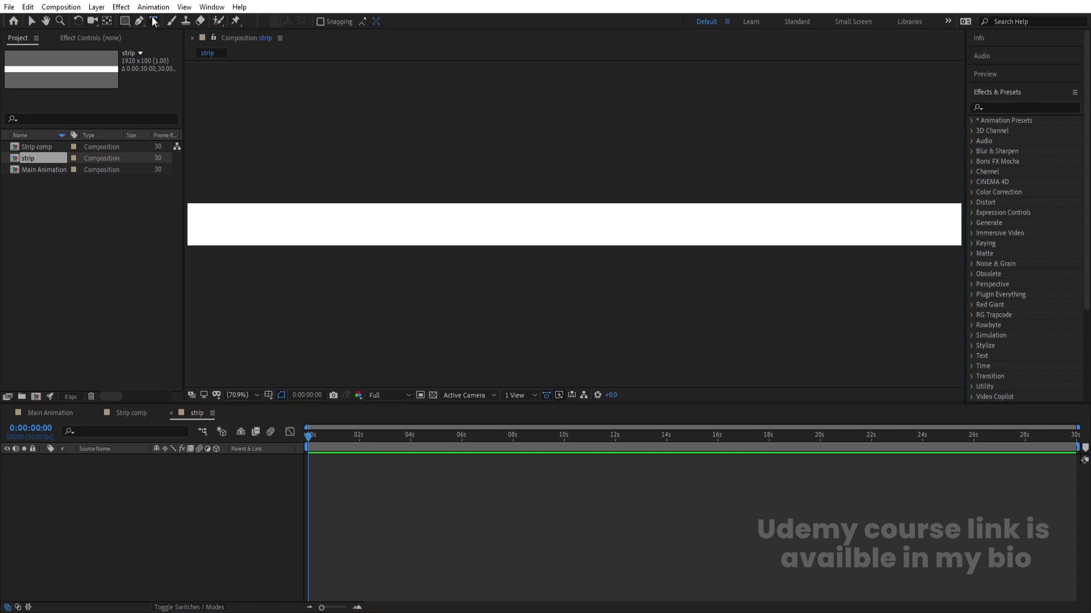
click(343, 243)
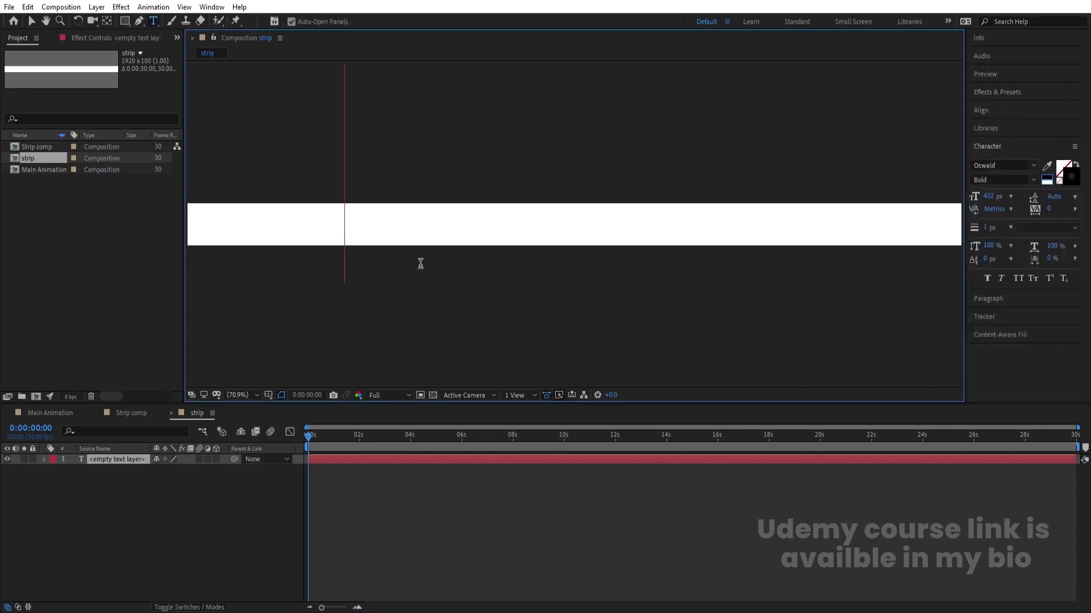
text(MOTION)
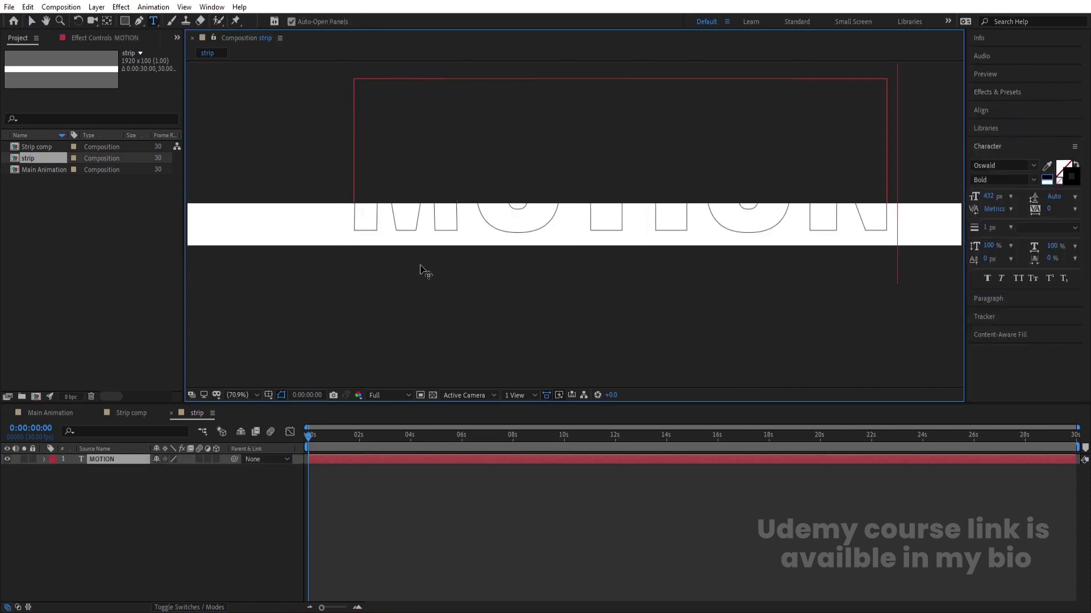
Step: Format the MOTION text in Poppins Bold at 72 px, swapping its colors for a black fill without a stroke
key(ctrl+a)
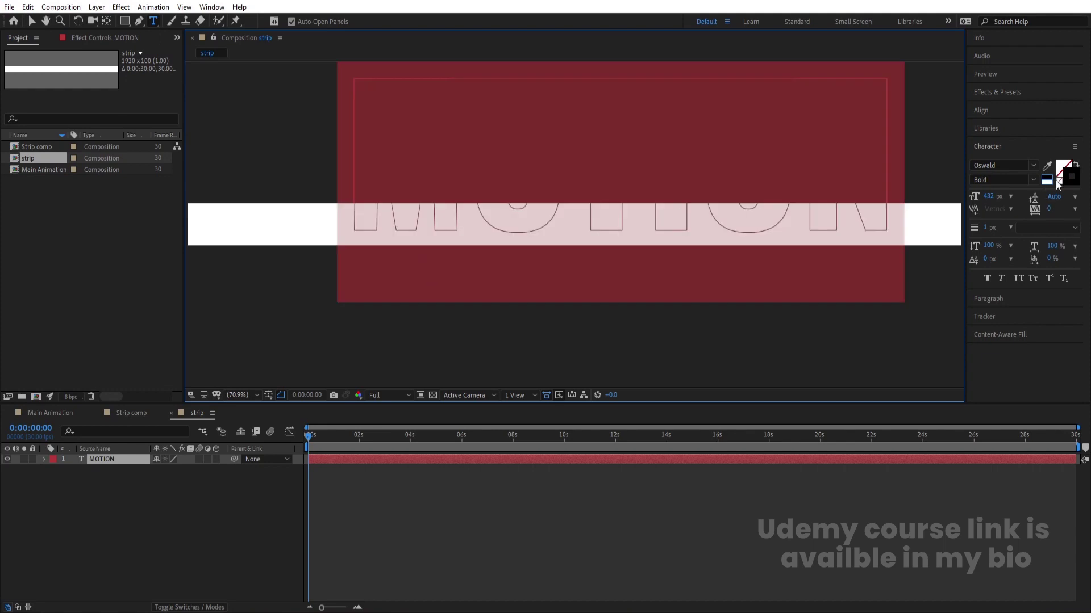
click(1075, 165)
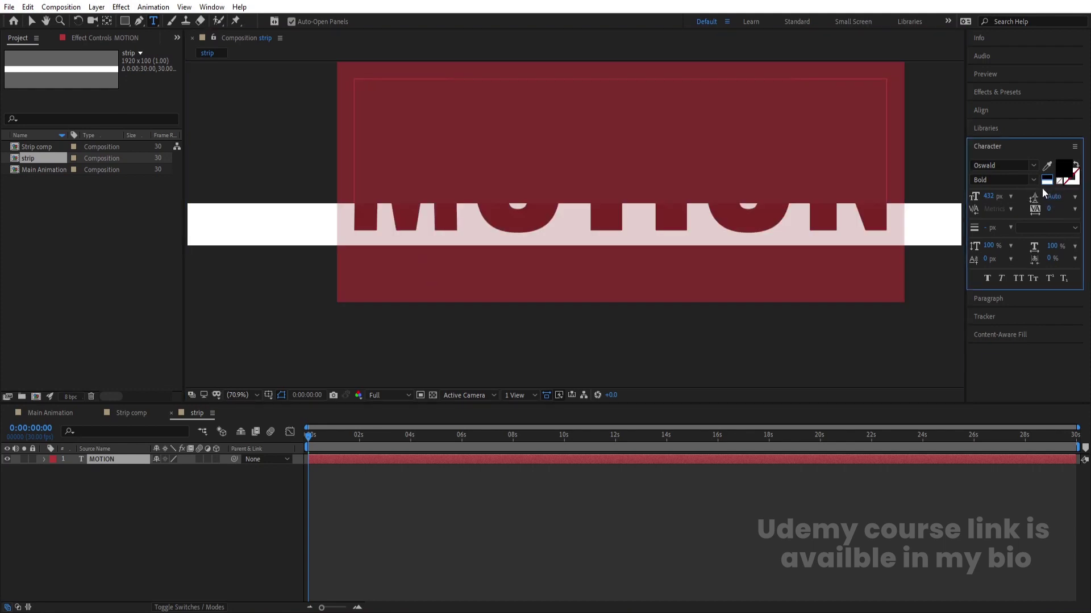
click(1002, 165)
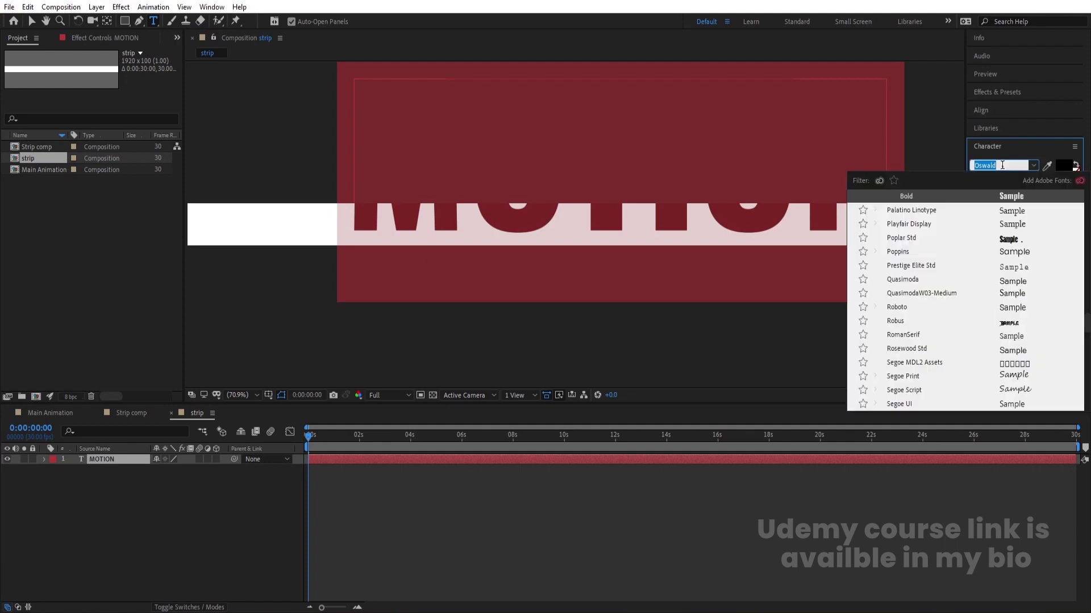
text(pop)
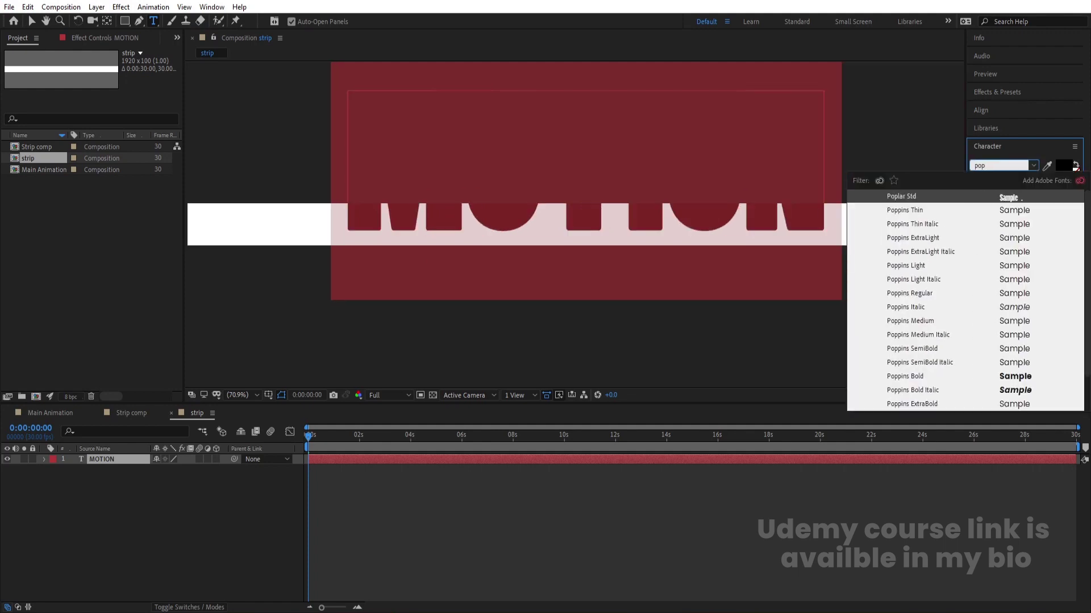
click(1011, 376)
drag(989, 201, 775, 196)
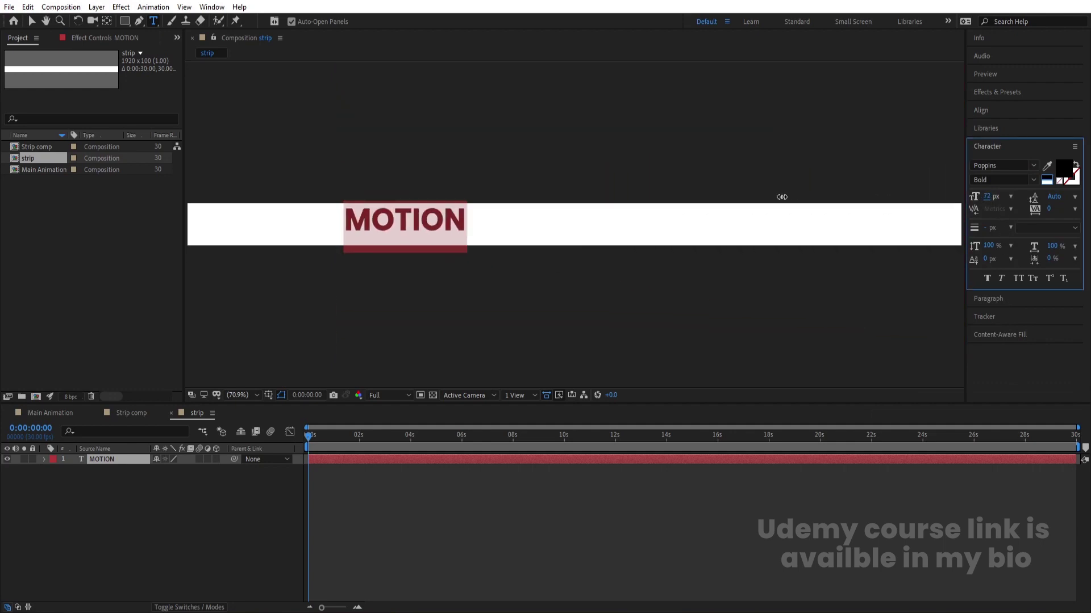
Step: Extend the text to read "- MOTION GRAPHICS -" and set its tracking to -20
click(464, 219)
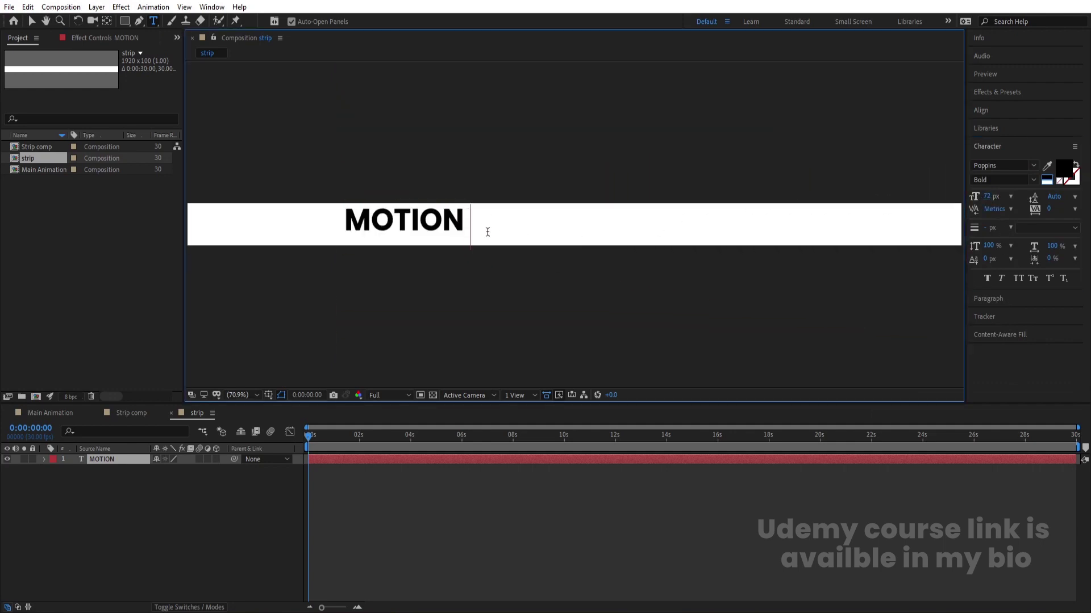
text(GRAP)
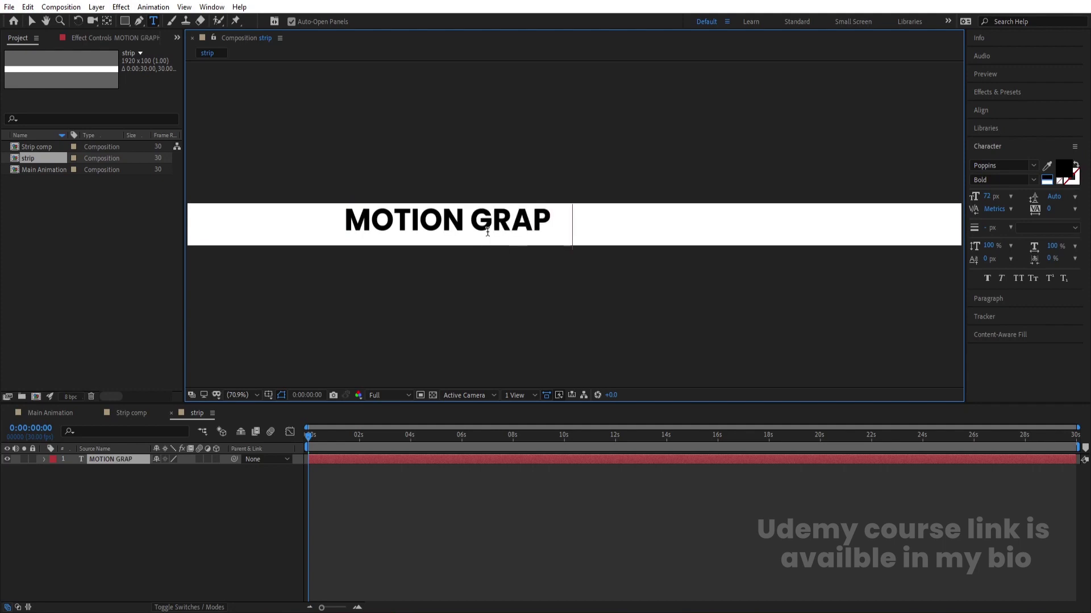
text(HICS  -)
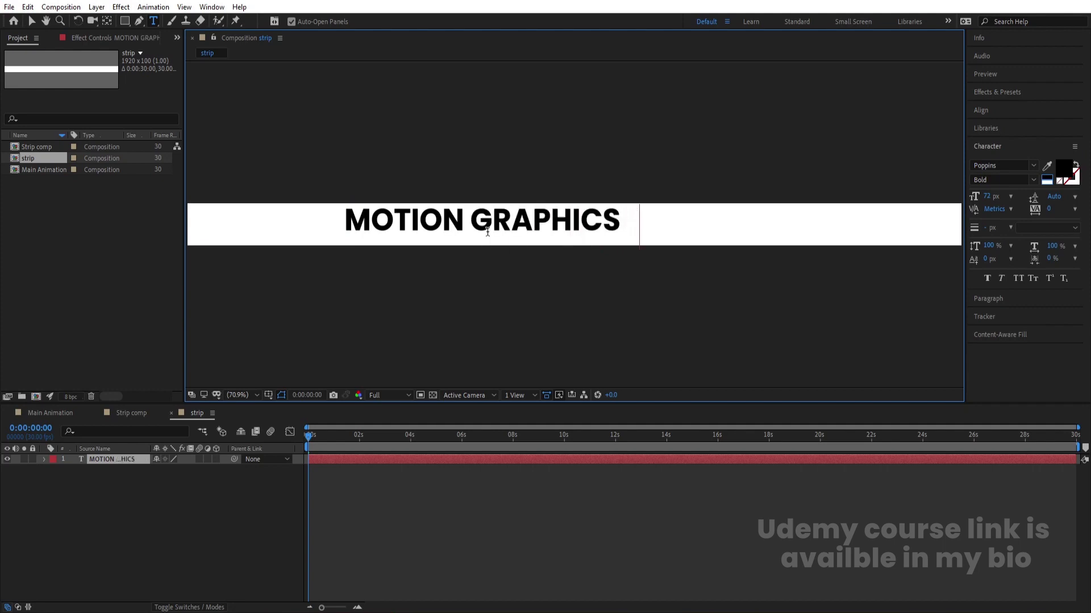
click(346, 217)
text(-)
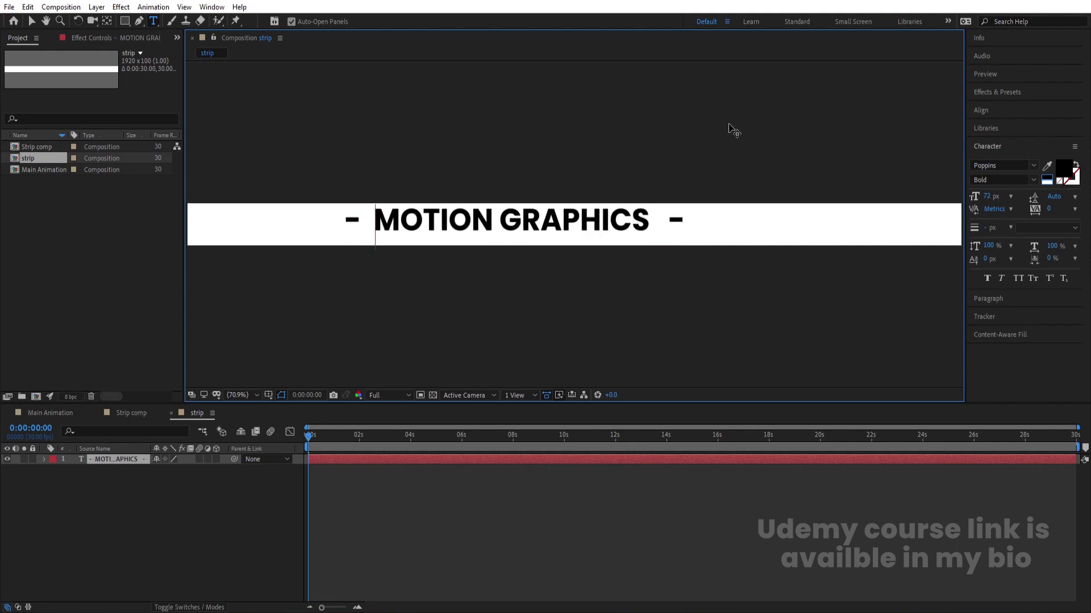
key(ctrl+a)
drag(1051, 206, 1028, 208)
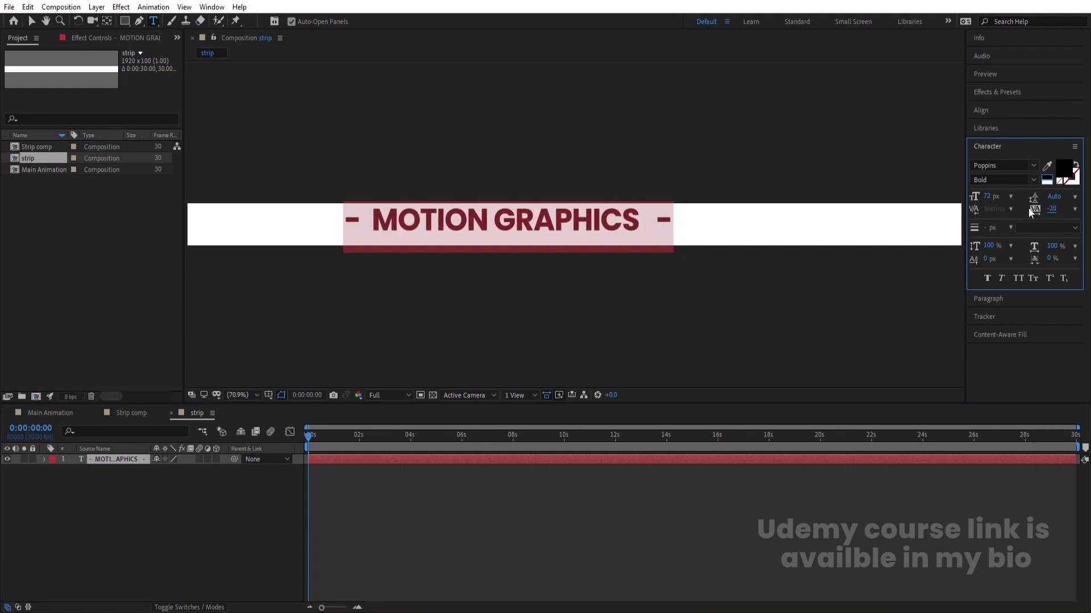
Step: Center the text layer's anchor point and align the layer horizontally and vertically to the center of the composition
click(117, 459)
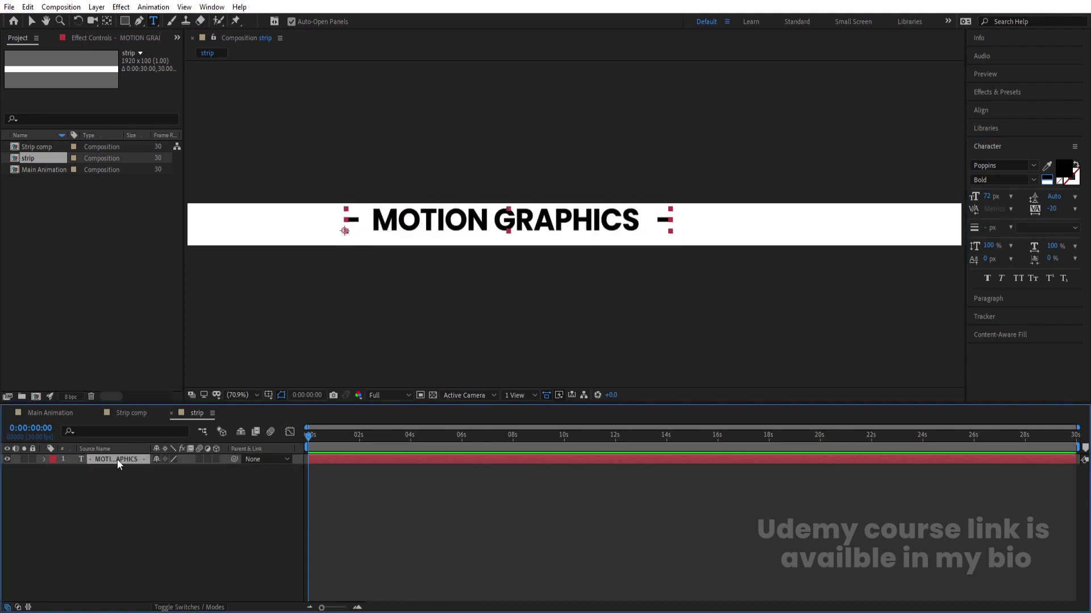
key(ctrl+alt+Home)
click(989, 112)
click(997, 141)
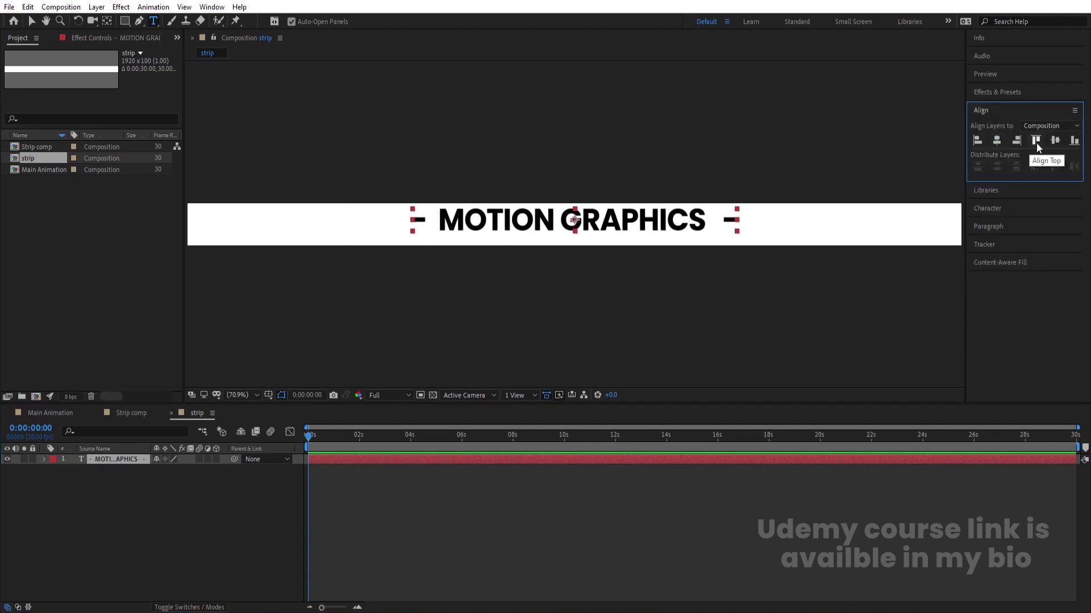
click(1055, 140)
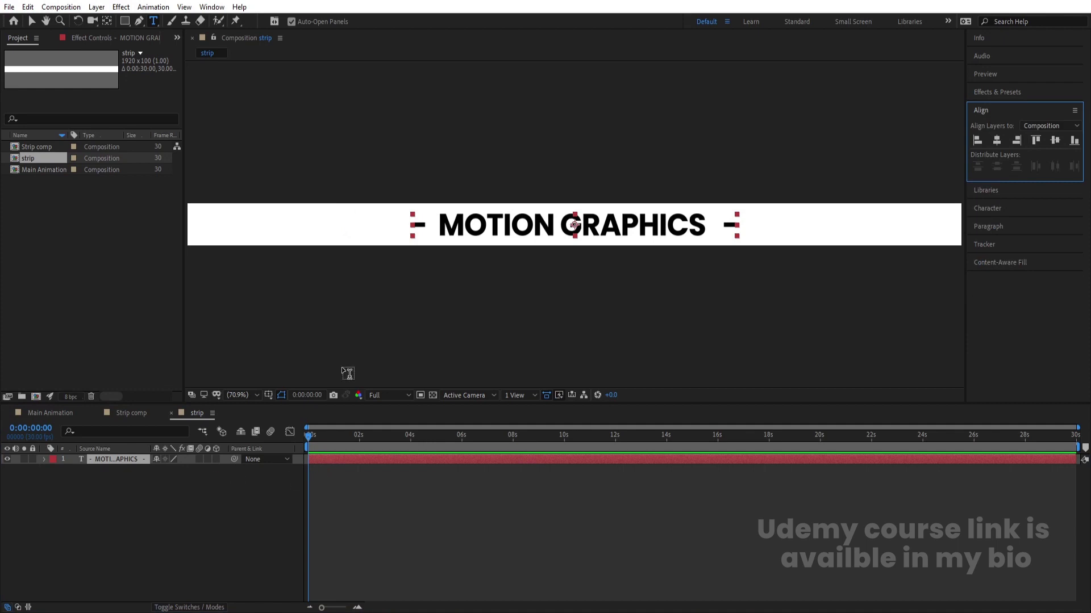
Step: Append a copy of the whole "- MOTION GRAPHICS -" phrase to the end of the same text layer
click(622, 227)
key(ctrl+a)
key(ctrl+c)
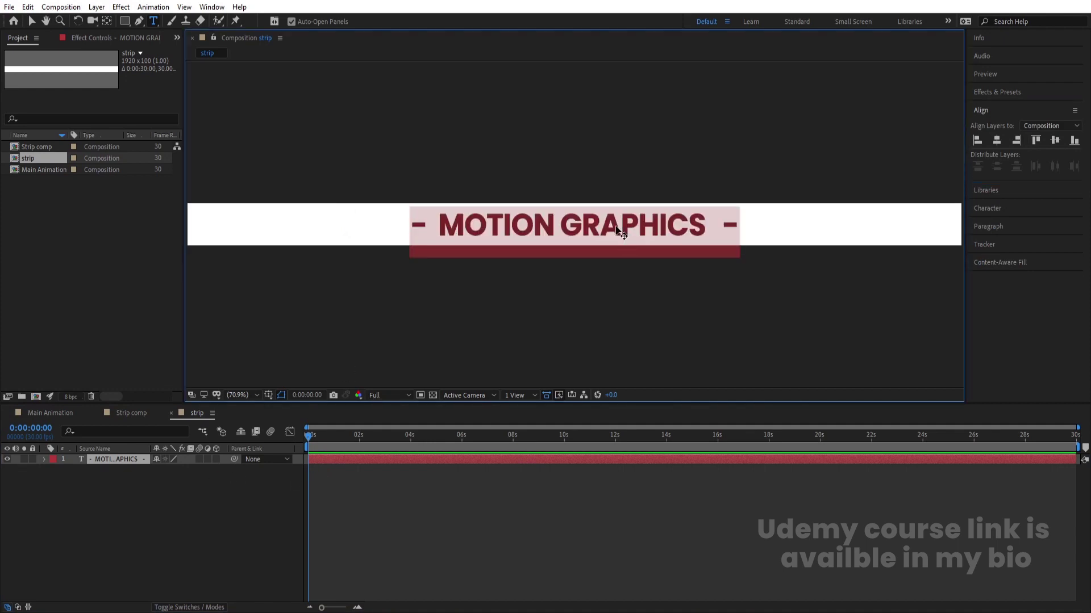
click(743, 222)
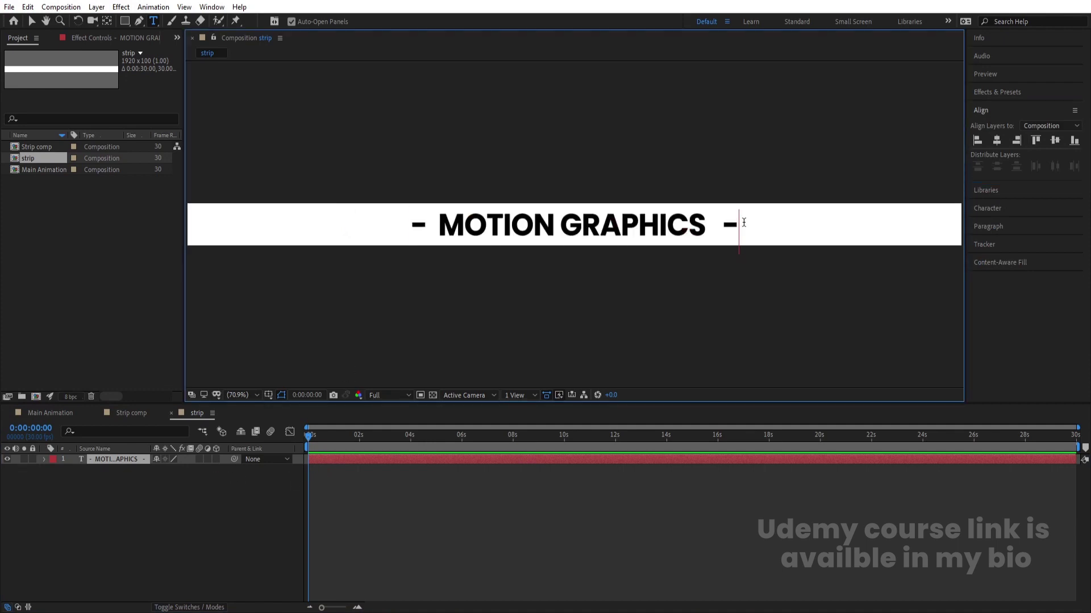
key(ctrl+v)
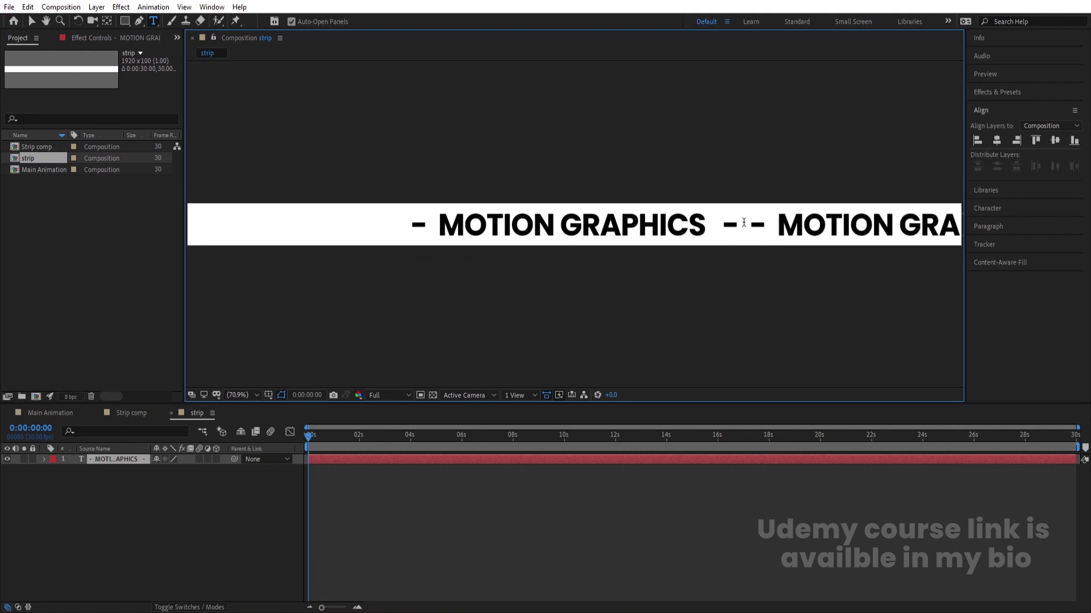
Step: Finish editing the doubled text and align its layer horizontally to the center of the composition
click(145, 481)
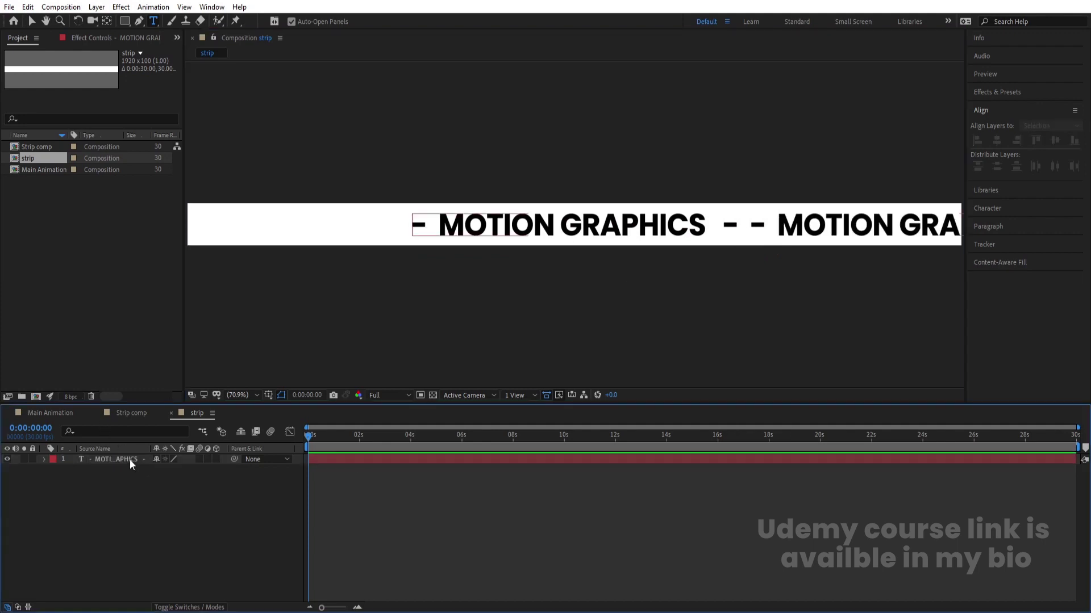
click(129, 458)
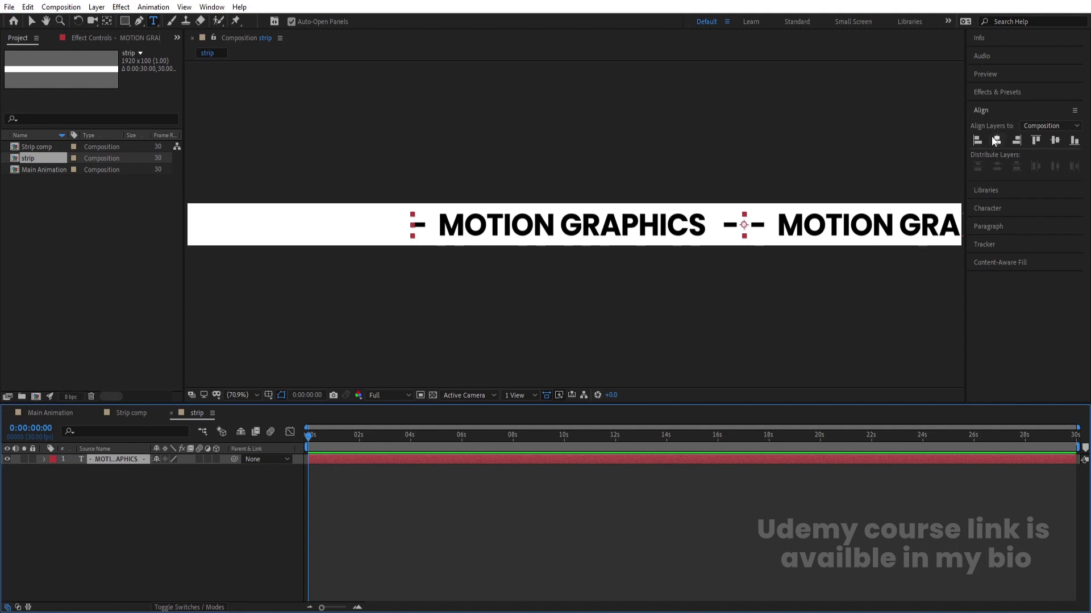
click(991, 142)
scroll(409, 264, down, 2)
click(132, 478)
click(125, 465)
key(v)
click(144, 497)
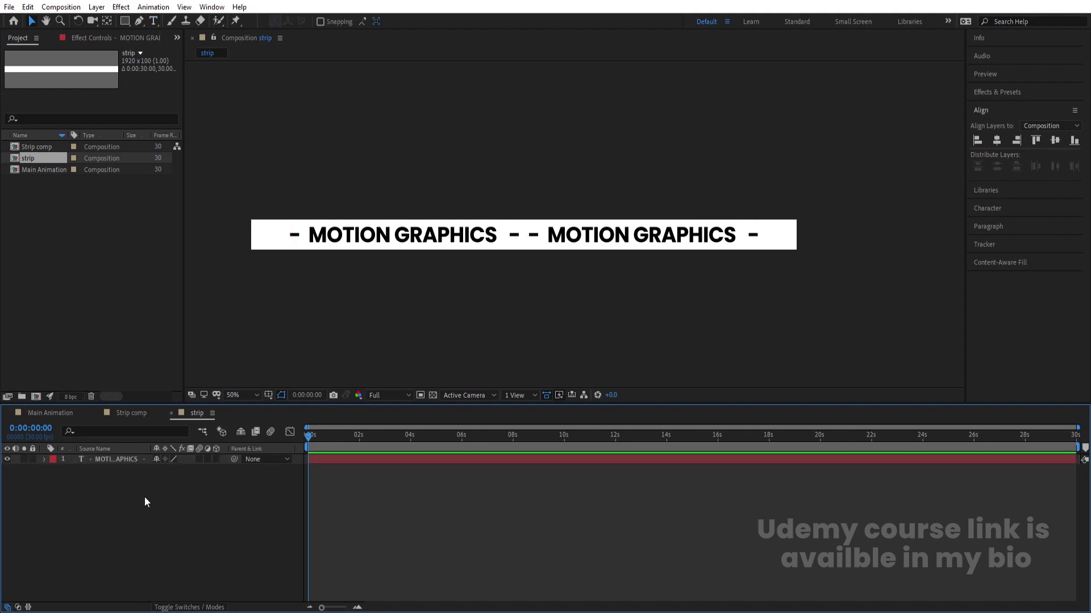
Step: Duplicate the text layer and hide both text layers
click(121, 461)
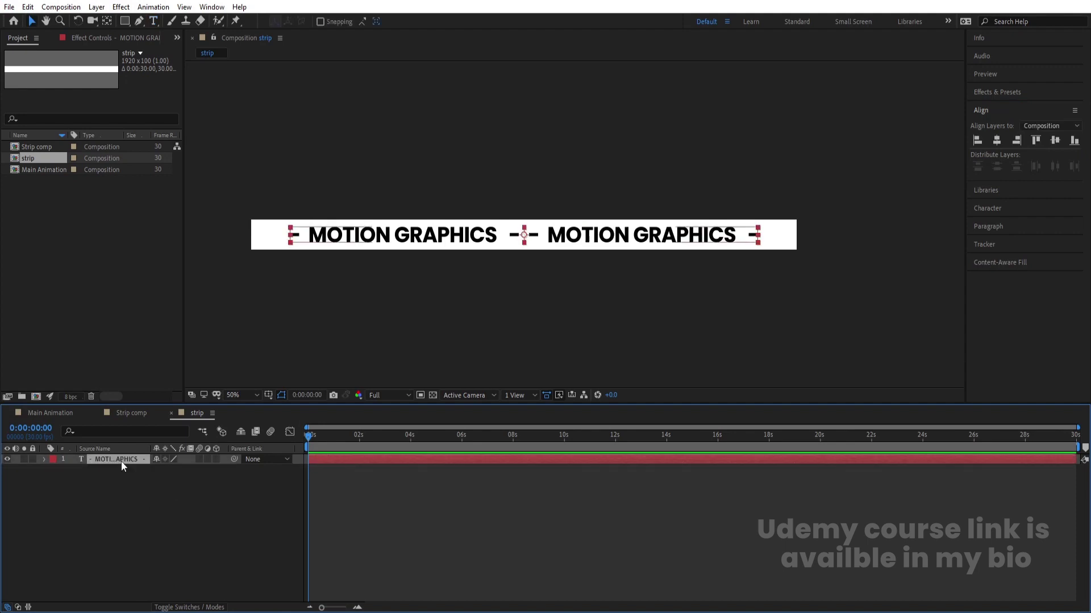
key(ctrl+d)
drag(7, 459, 7, 470)
click(124, 21)
double_click(125, 21)
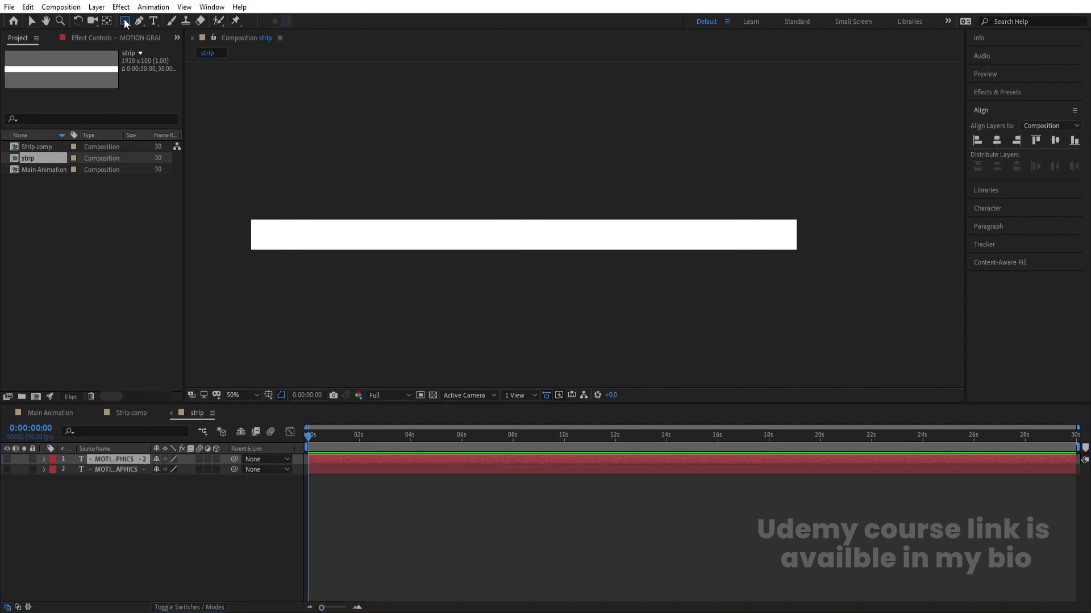
key(ctrl+z)
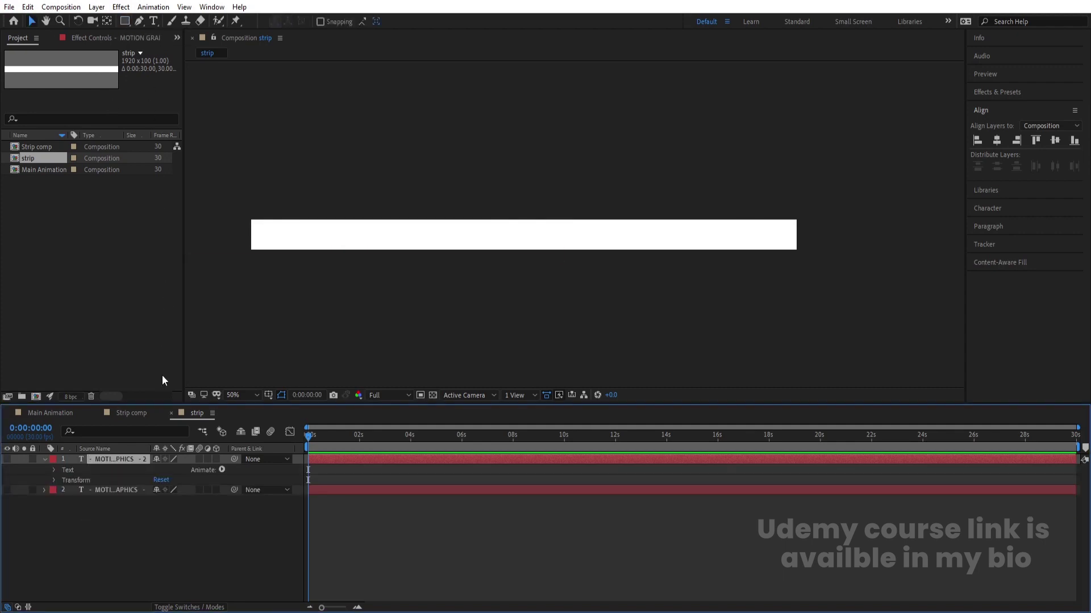
Step: With no layer selected, add a composition-sized rectangle shape layer with no fill and a black 6 px stroke
click(148, 530)
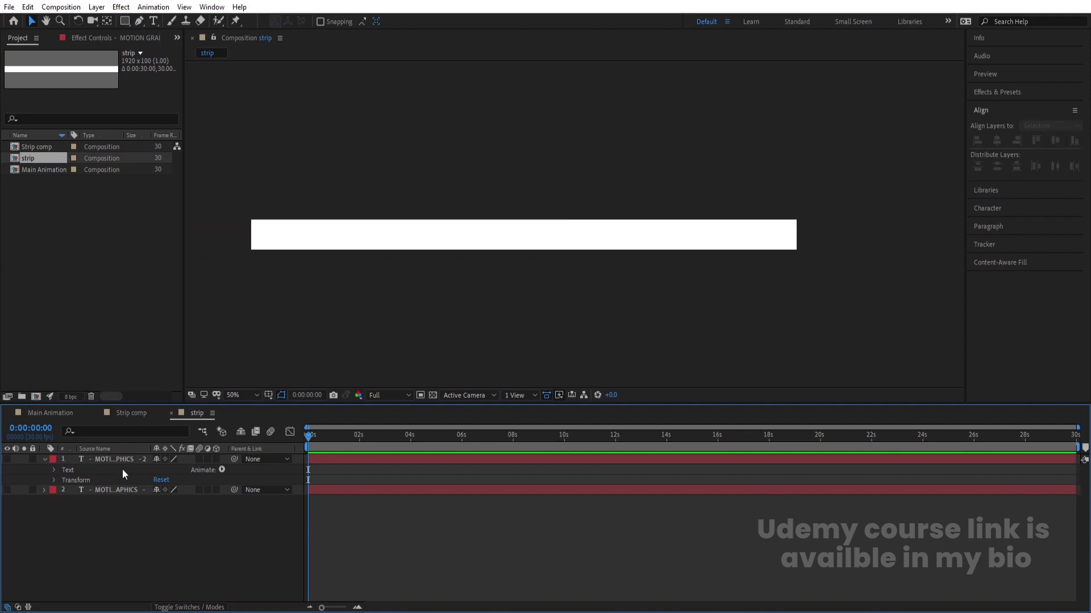
double_click(125, 22)
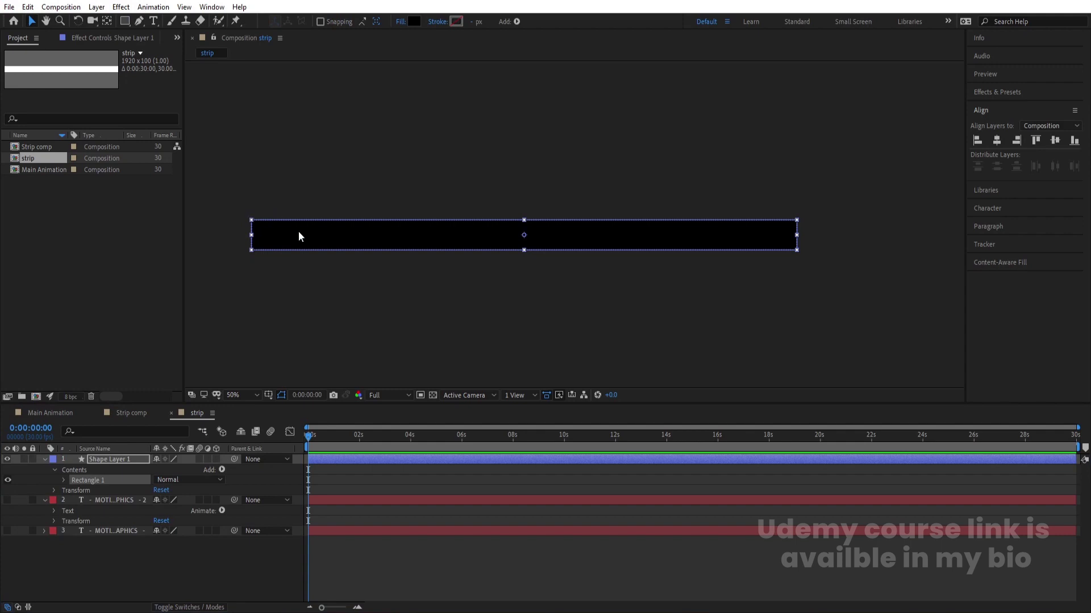
click(401, 21)
click(487, 273)
click(527, 342)
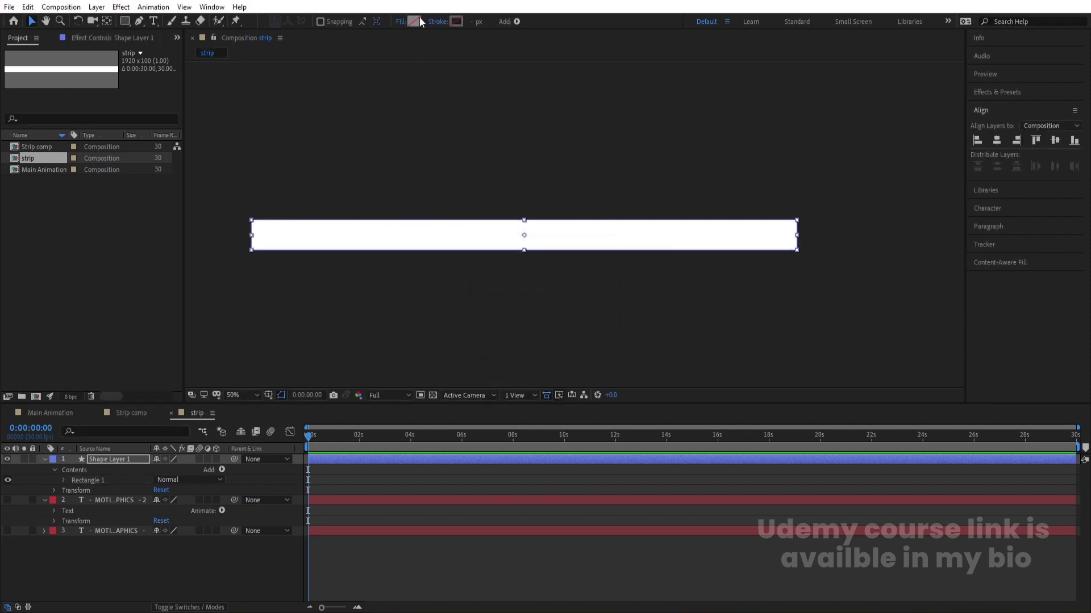
click(455, 21)
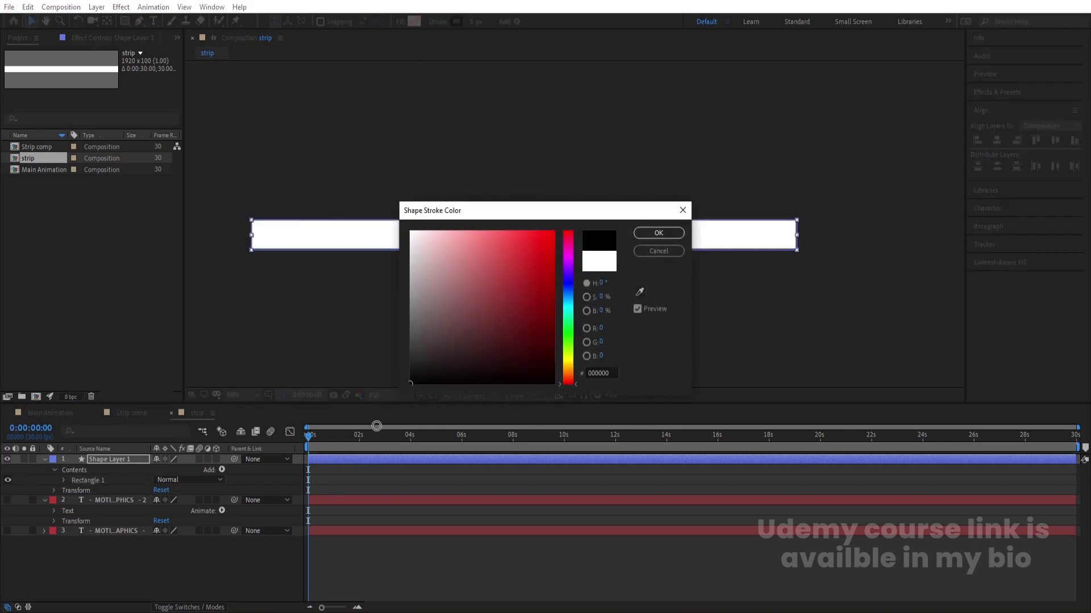
click(658, 232)
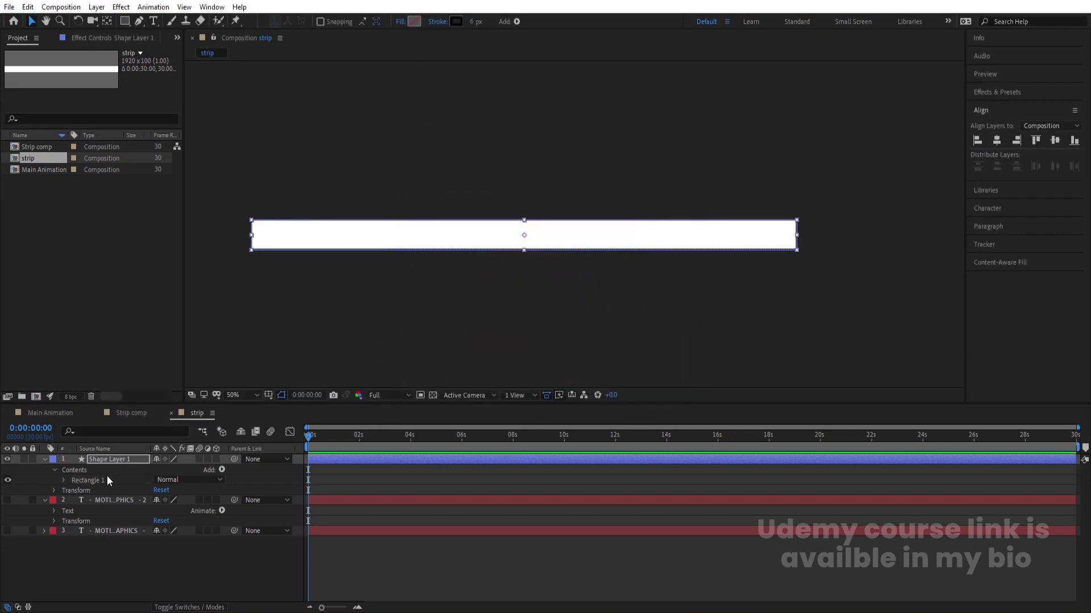
Step: Unlink the rectangle path's size proportions and set its size to 1904 x 87, leaving a thin white margin around the outline
click(63, 480)
click(74, 490)
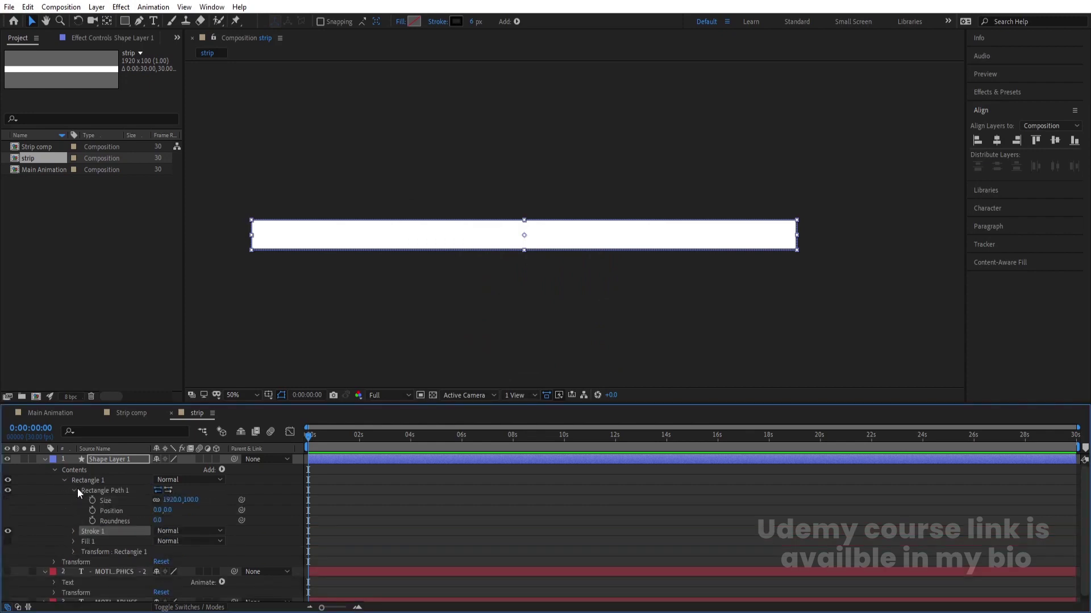
click(110, 500)
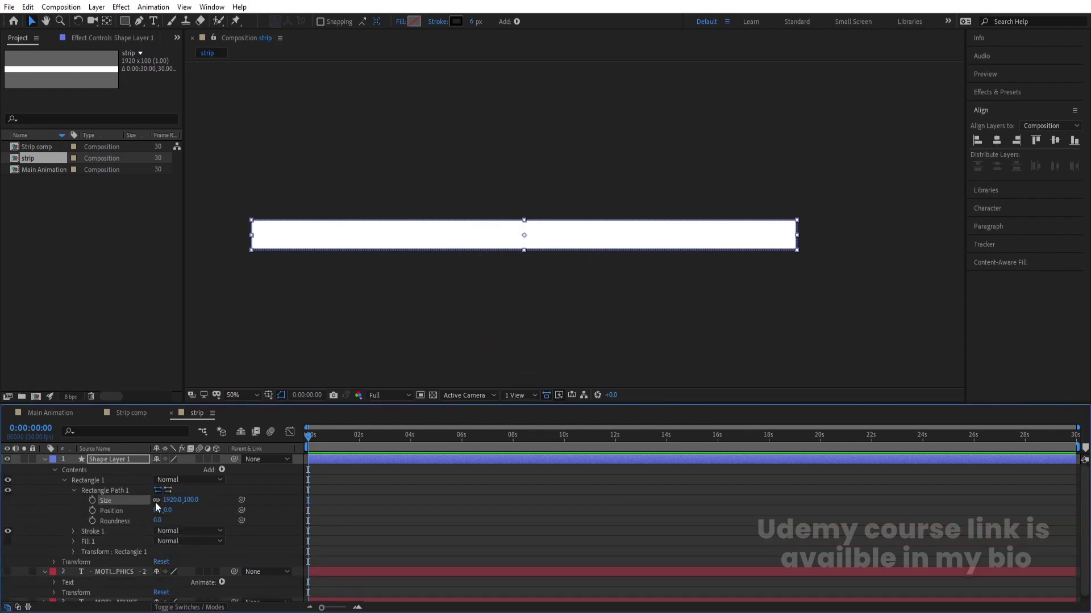
drag(185, 504, 186, 501)
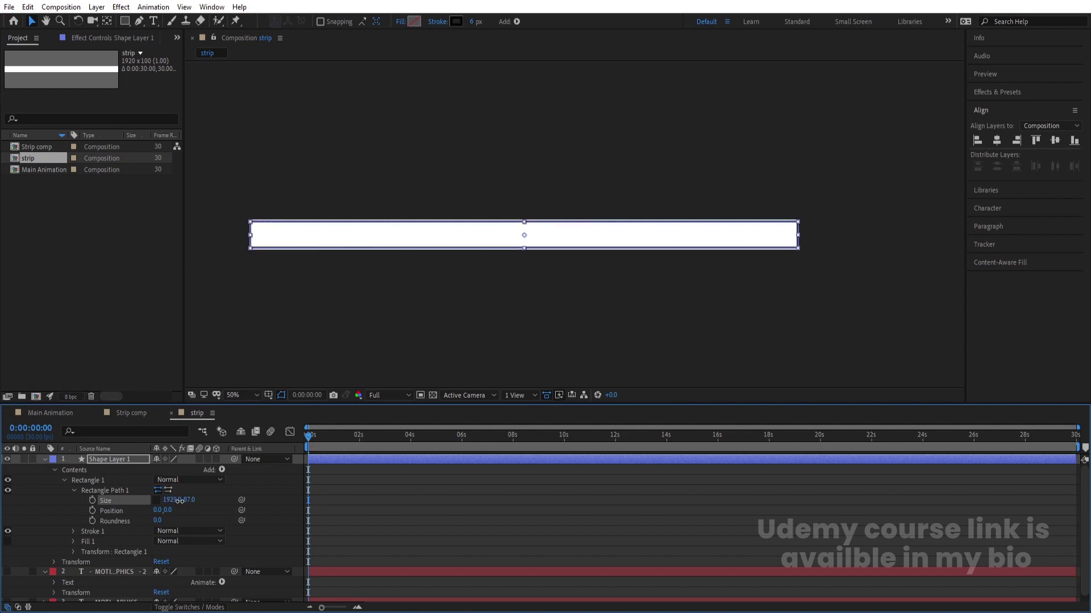
drag(173, 501, 164, 501)
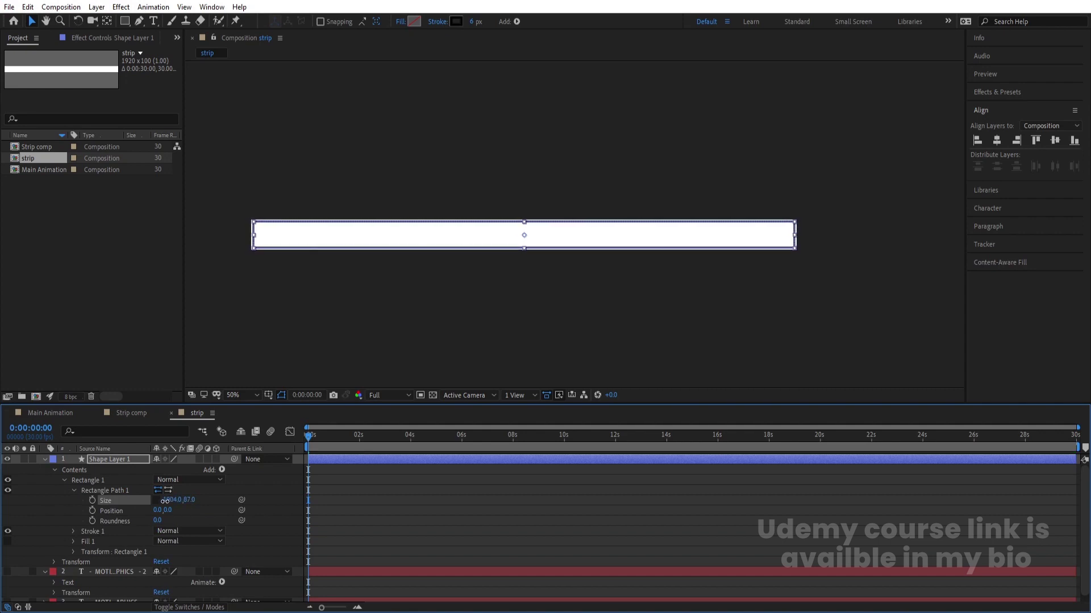
click(369, 482)
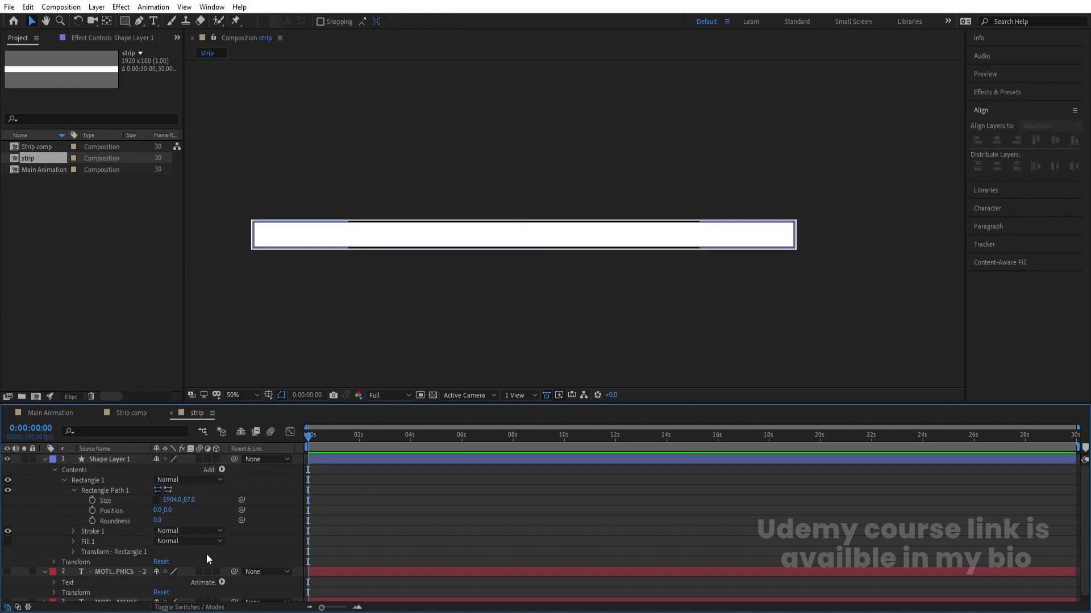
click(45, 461)
click(43, 471)
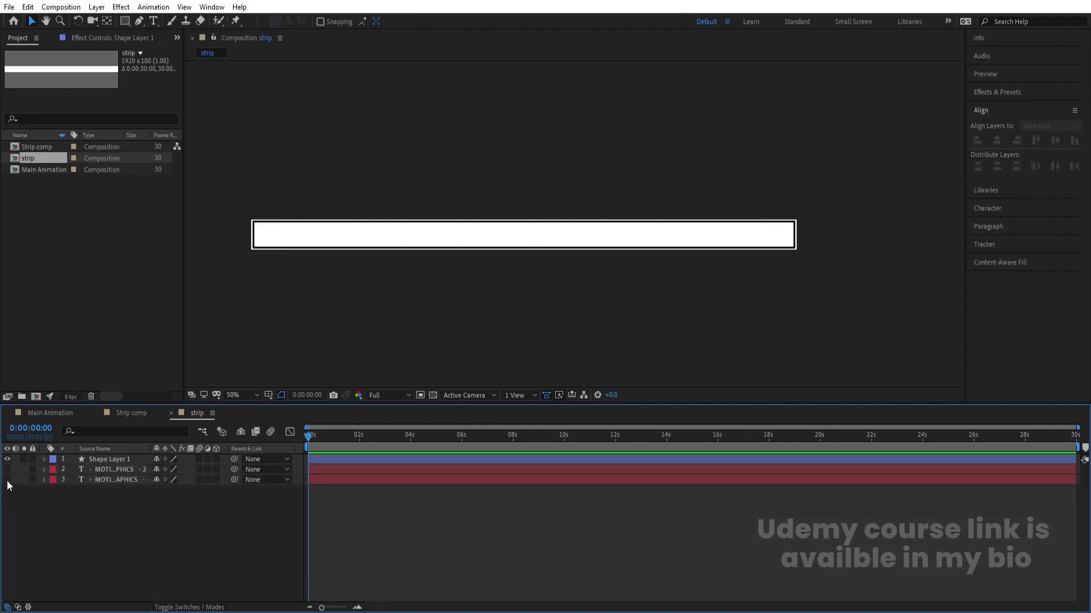
Step: Show the original text layer and add a position keyframe for it at the start of the composition
click(7, 480)
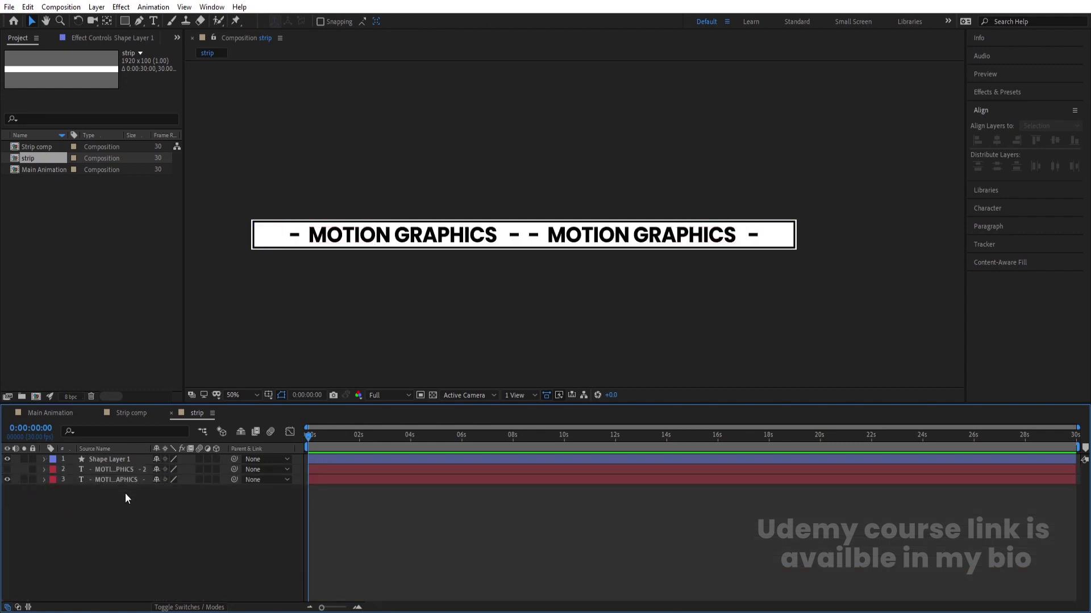
click(115, 483)
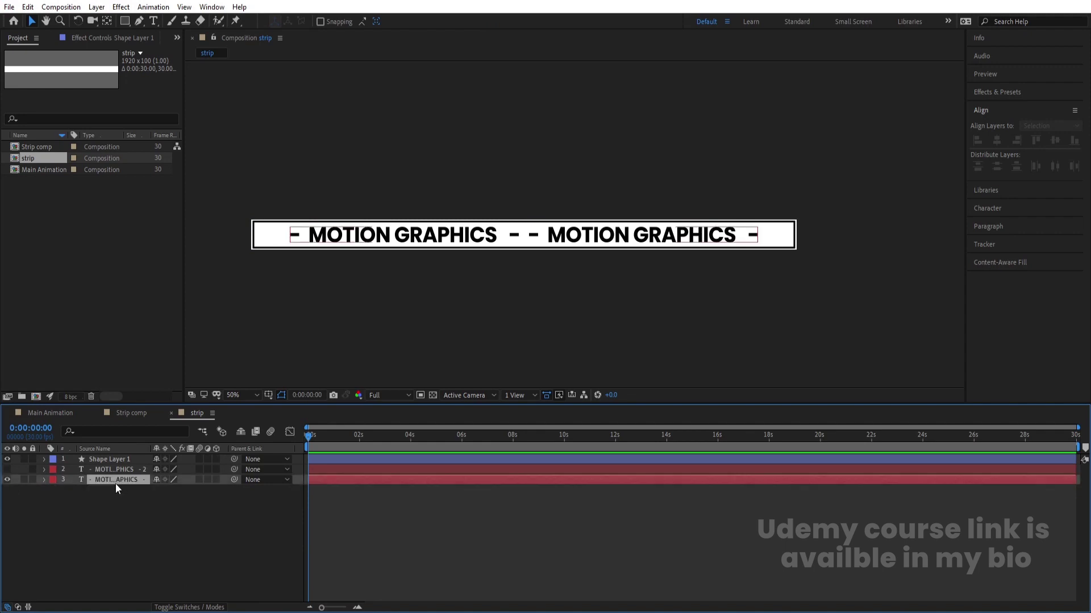
key(p)
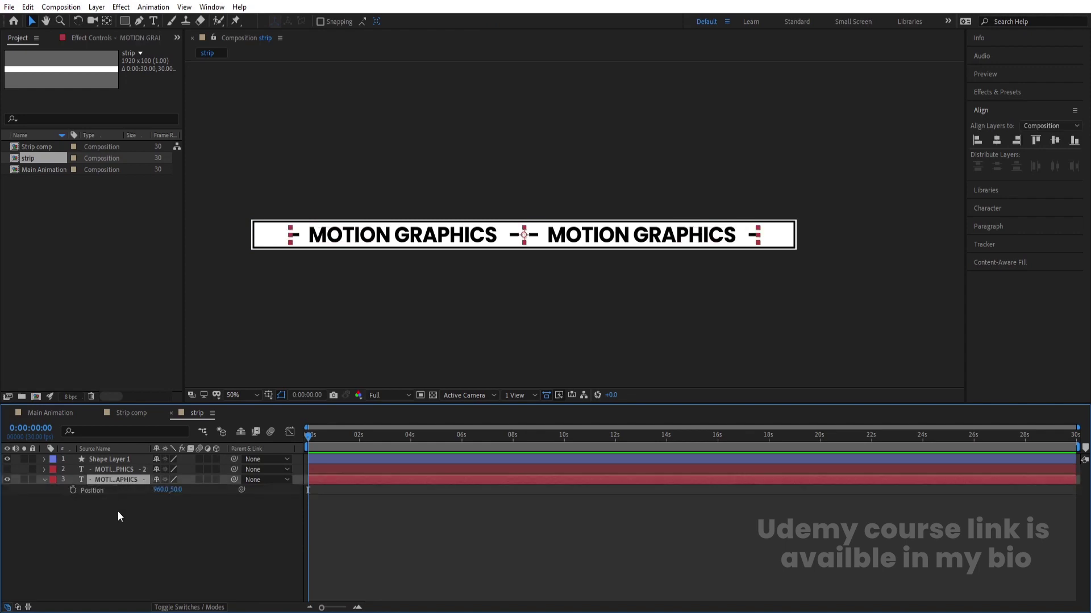
click(72, 490)
Step: At 0:00:01:20, keyframe the original text layer's position at about 2860, 50, outside the right edge of the strip
key(equal)
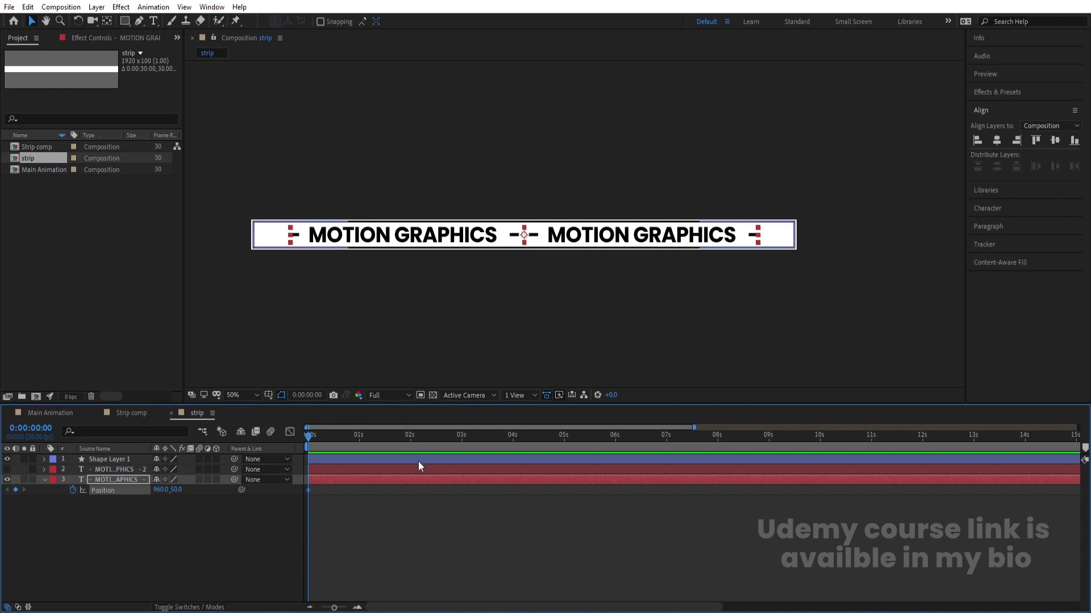
key(equal)
click(478, 439)
drag(316, 236, 855, 226)
click(148, 529)
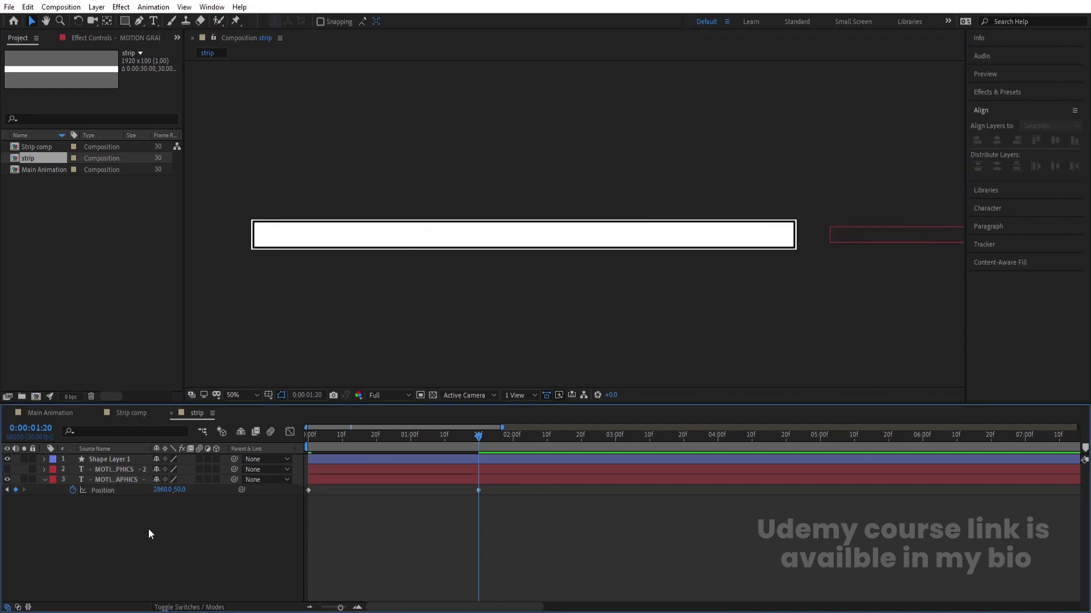
Step: Show the duplicate text layer at 0:00:01:20 and parent it to the original text layer
click(90, 472)
click(5, 477)
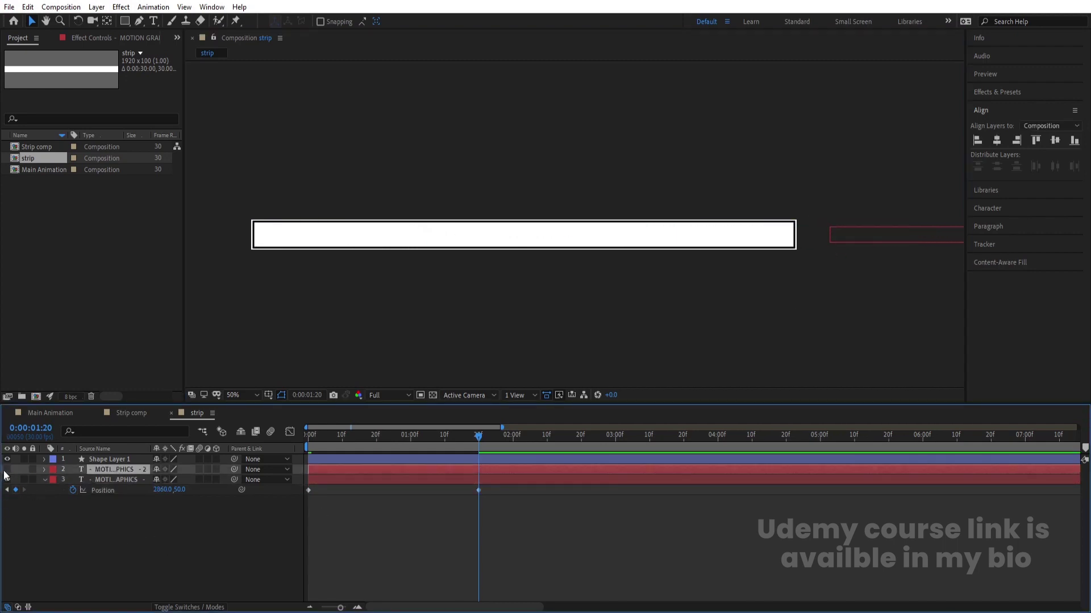
click(7, 470)
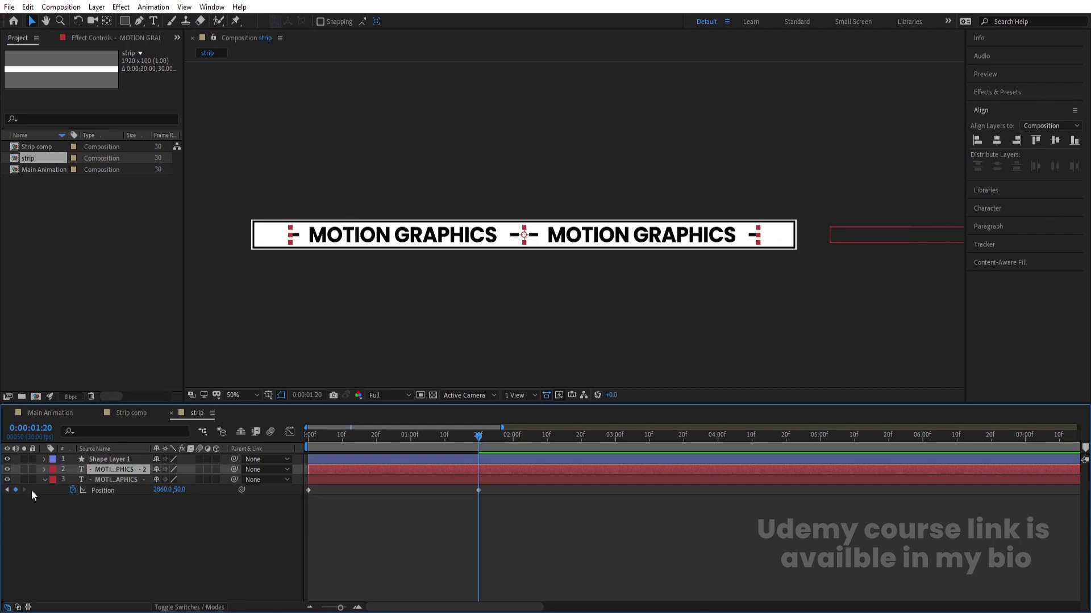
drag(234, 469, 134, 479)
click(349, 435)
key(space)
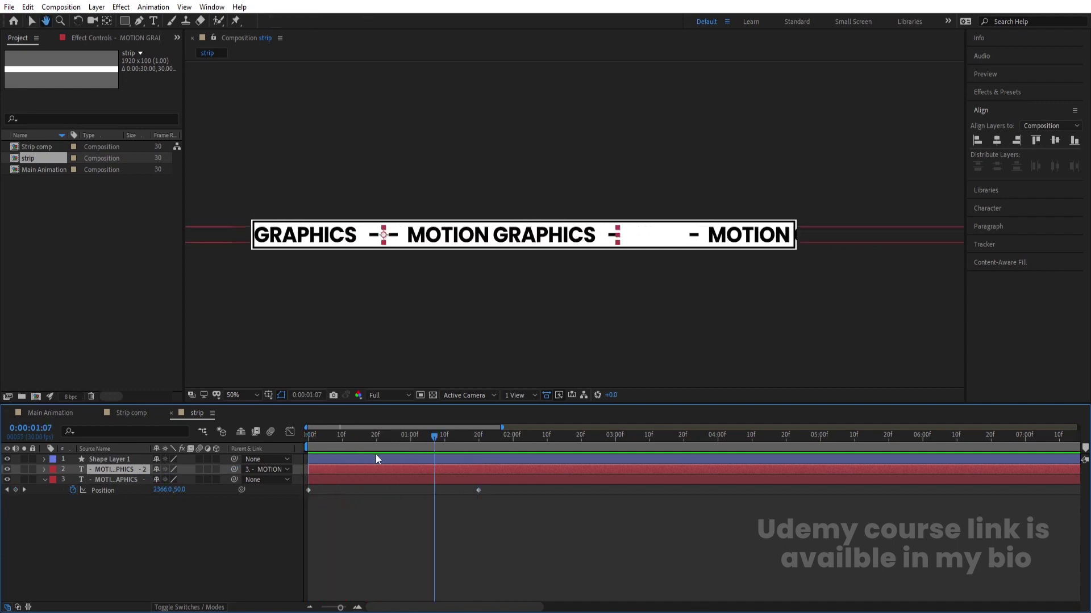
Step: Apply Easy Ease to both position keyframes of the original text layer
drag(543, 547, 280, 455)
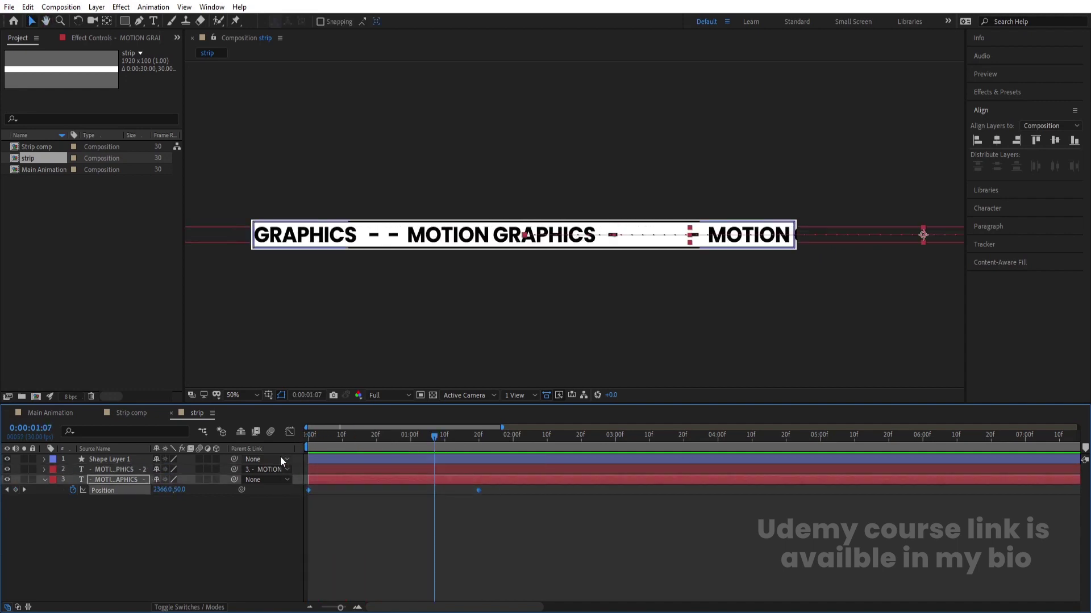
key(F9)
click(518, 524)
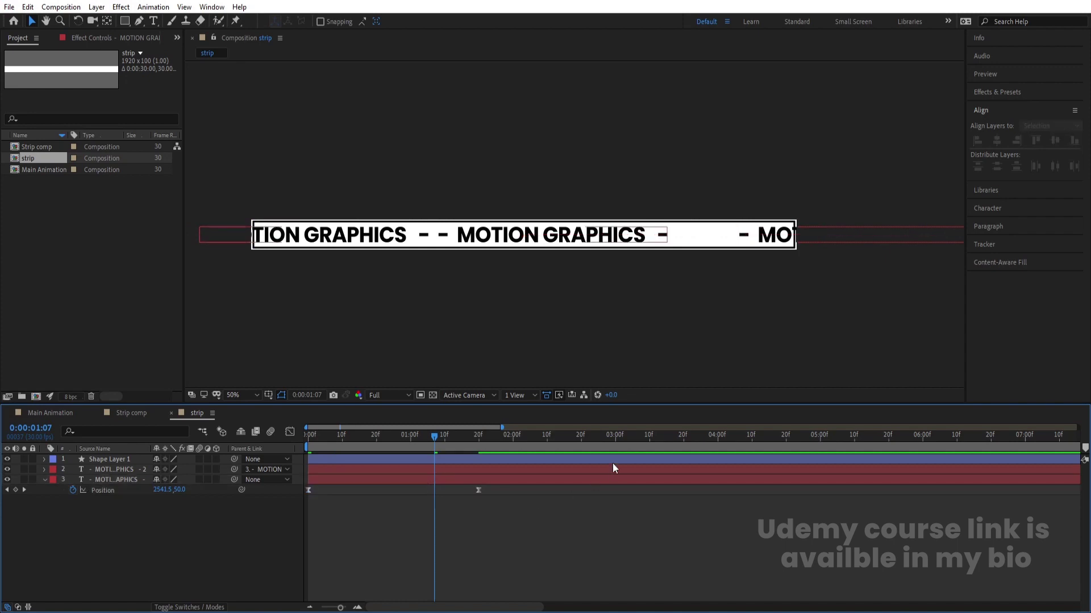
Step: Copy the text layer's first position keyframe to 0:00:03:09
drag(598, 437, 647, 437)
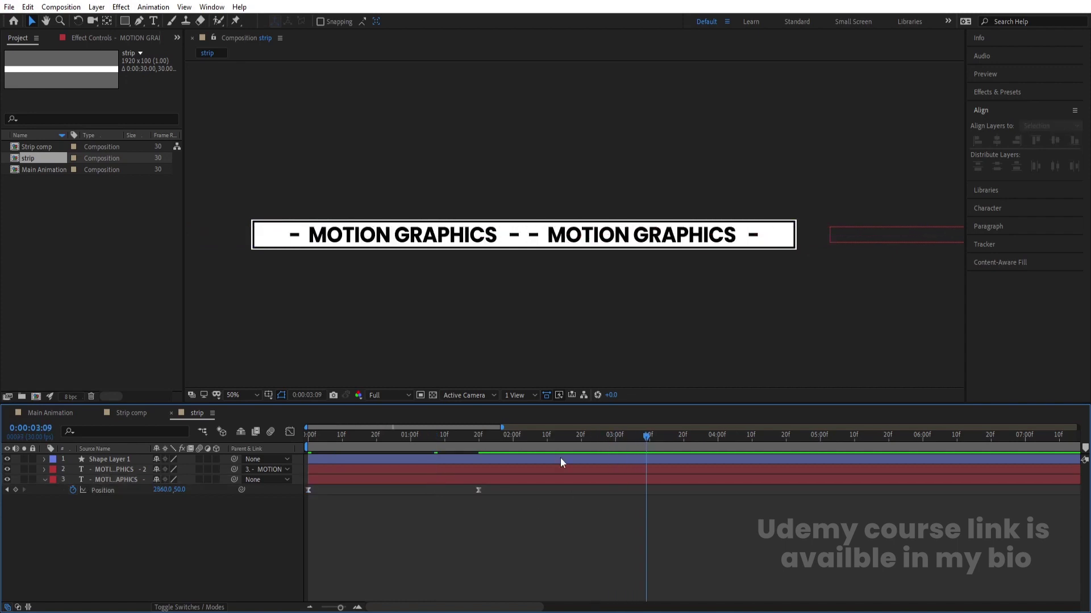
click(306, 490)
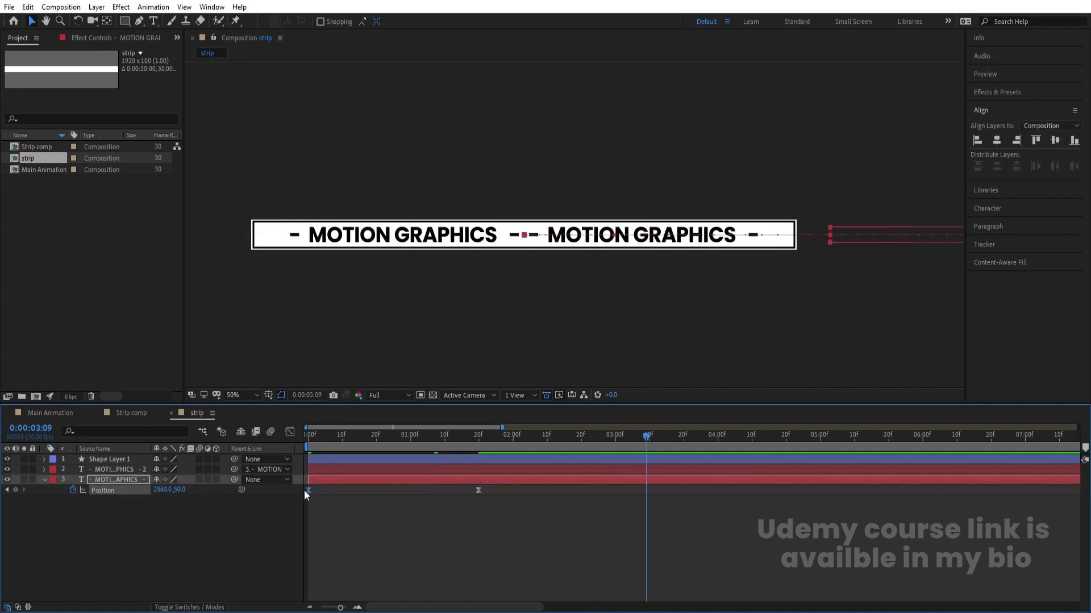
key(ctrl+Home)
Step: Strengthen the easing of the three position keyframes in the speed graph into two sharp peaks, and preview the motion
drag(711, 557, 241, 441)
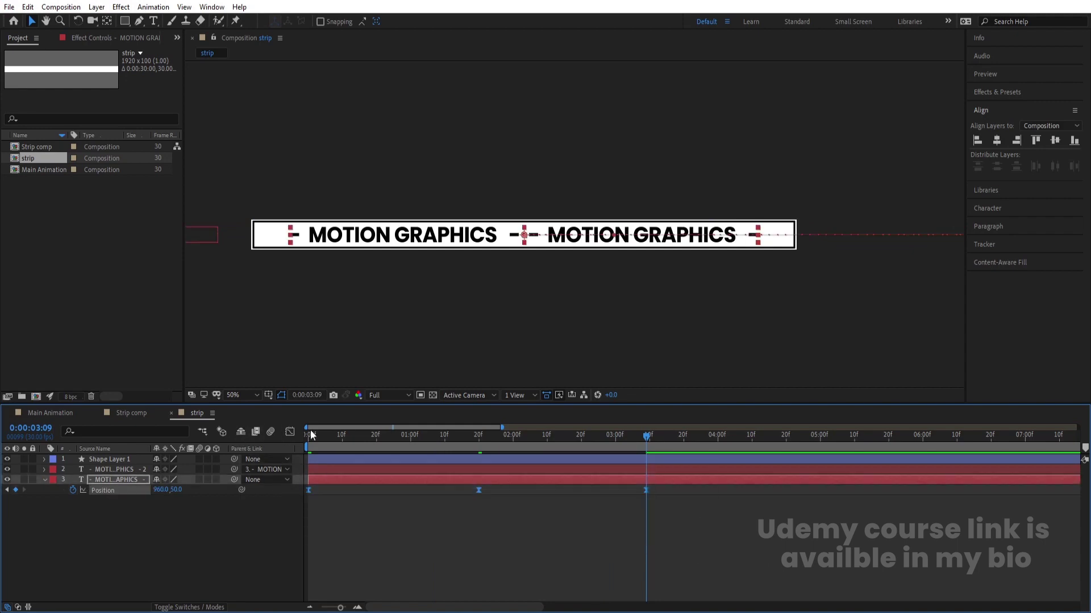
click(290, 432)
drag(688, 506, 382, 589)
drag(619, 573, 573, 571)
drag(507, 572, 537, 572)
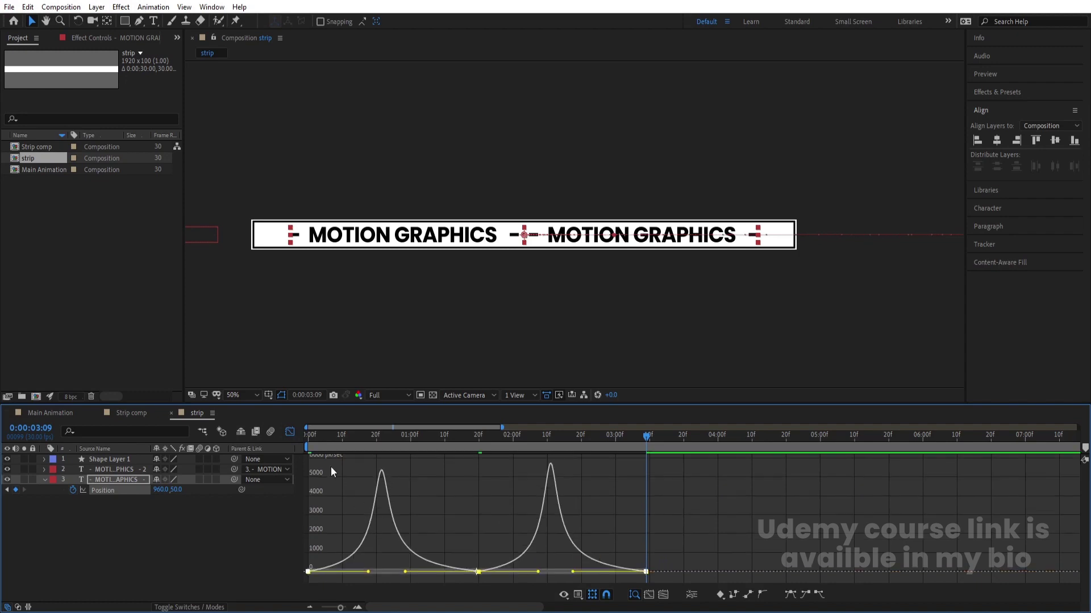
click(289, 432)
key(Home)
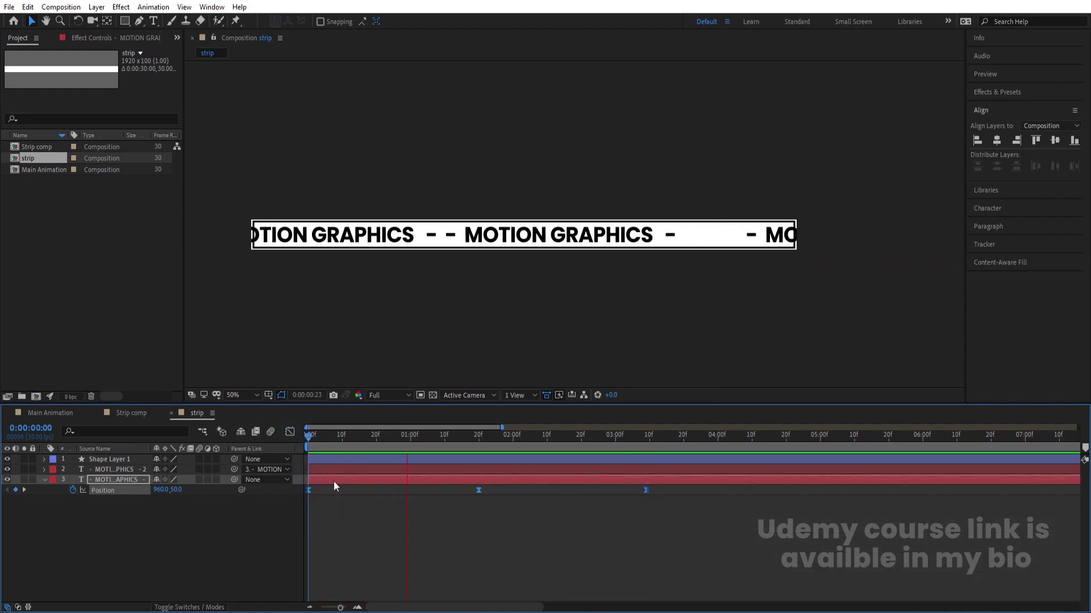
click(236, 509)
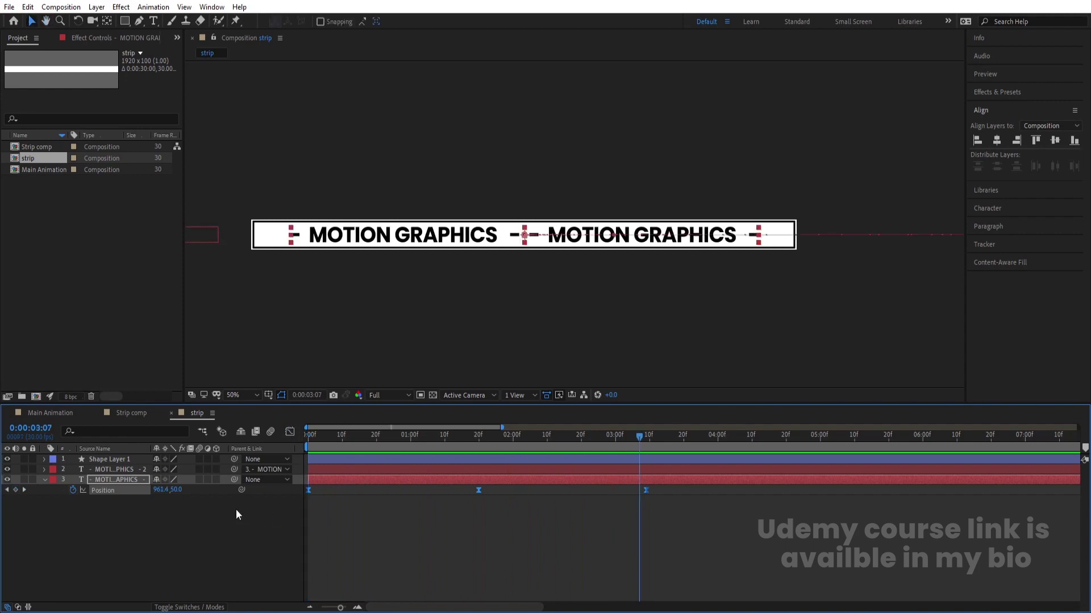
Step: Add a loopOut() expression to the original text layer's position and preview the looping animation
alt+click(72, 489)
text(loop)
key(Down)
key(Down)
key(Return)
click(142, 541)
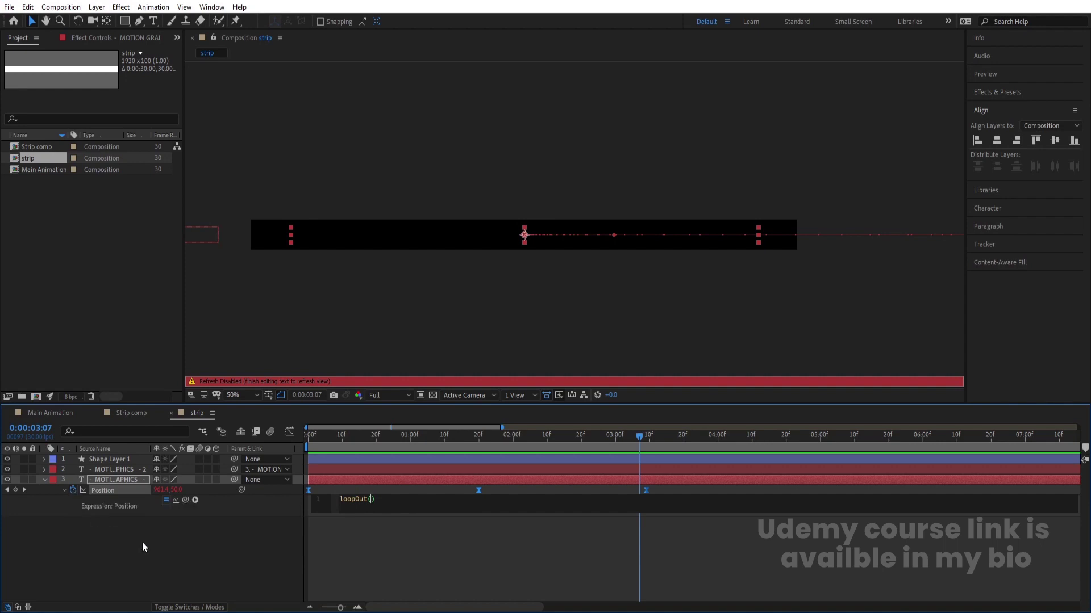
key(space)
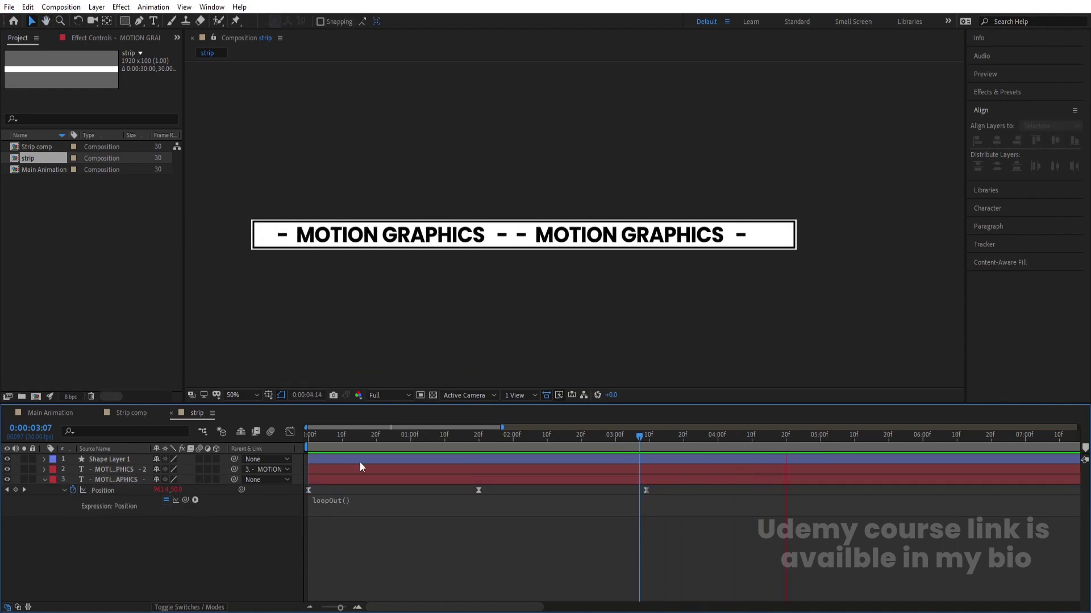
Step: Add a white 1920 x 100 px solid to the strip composition and place it beneath all other layers
click(303, 440)
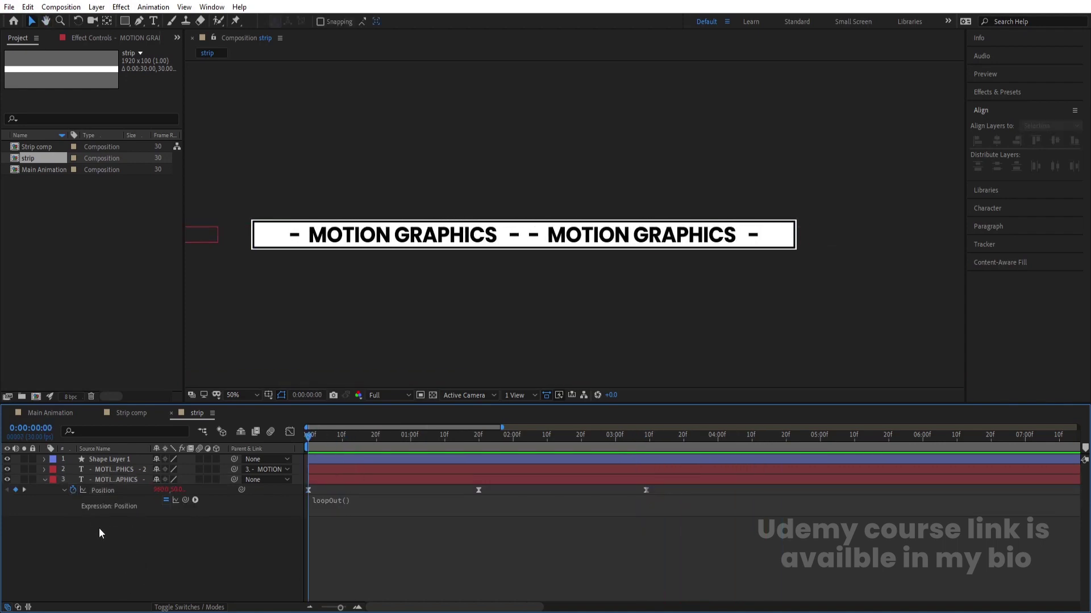
key(ctrl+y)
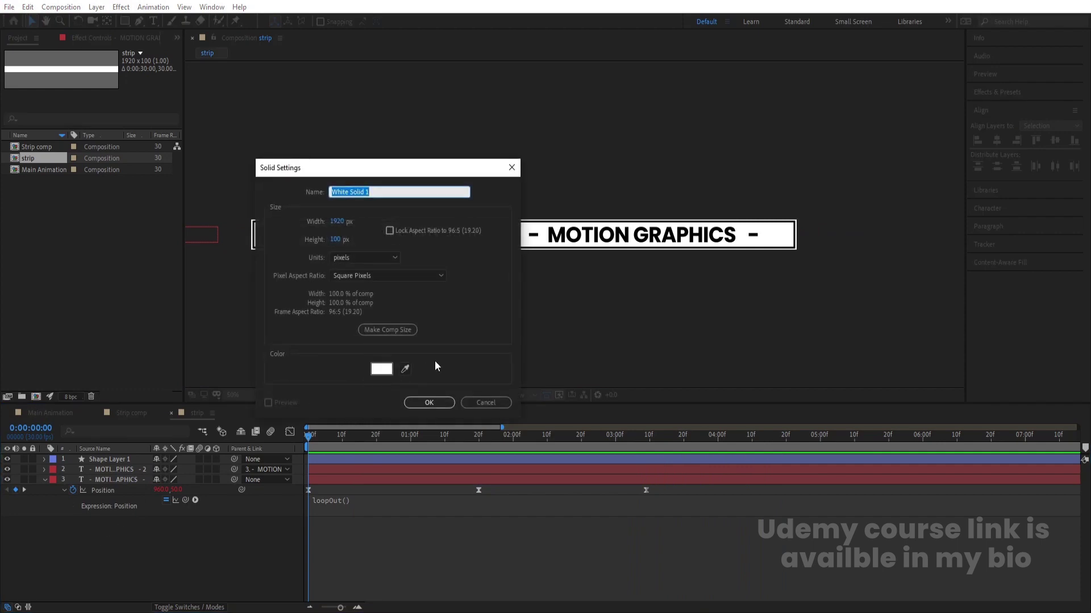
key(Return)
drag(119, 458, 128, 545)
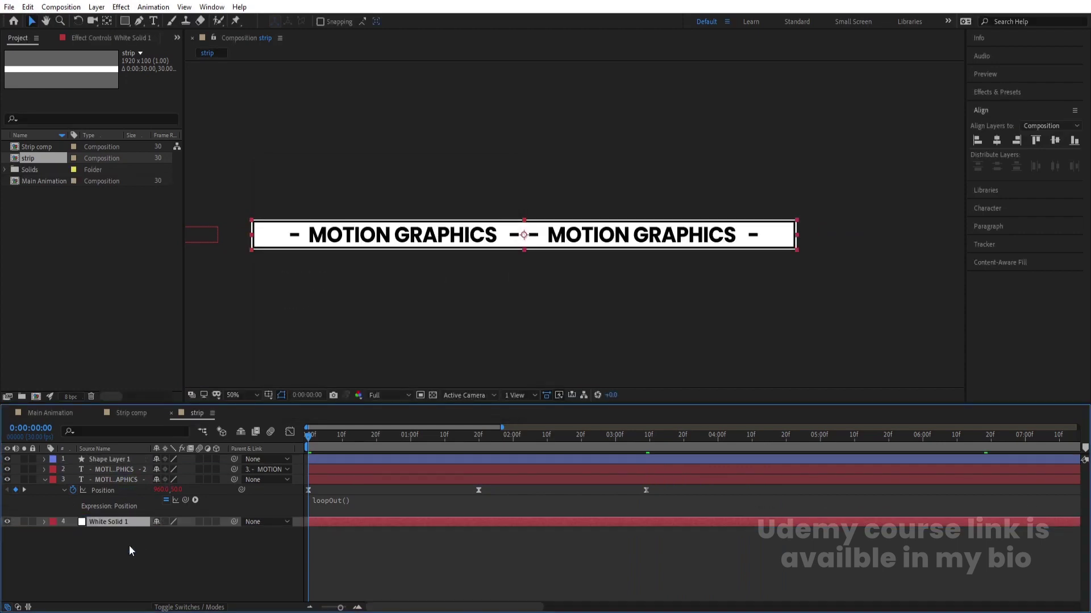
Step: Place the strip composition as a layer in the Strip comp composition
click(135, 414)
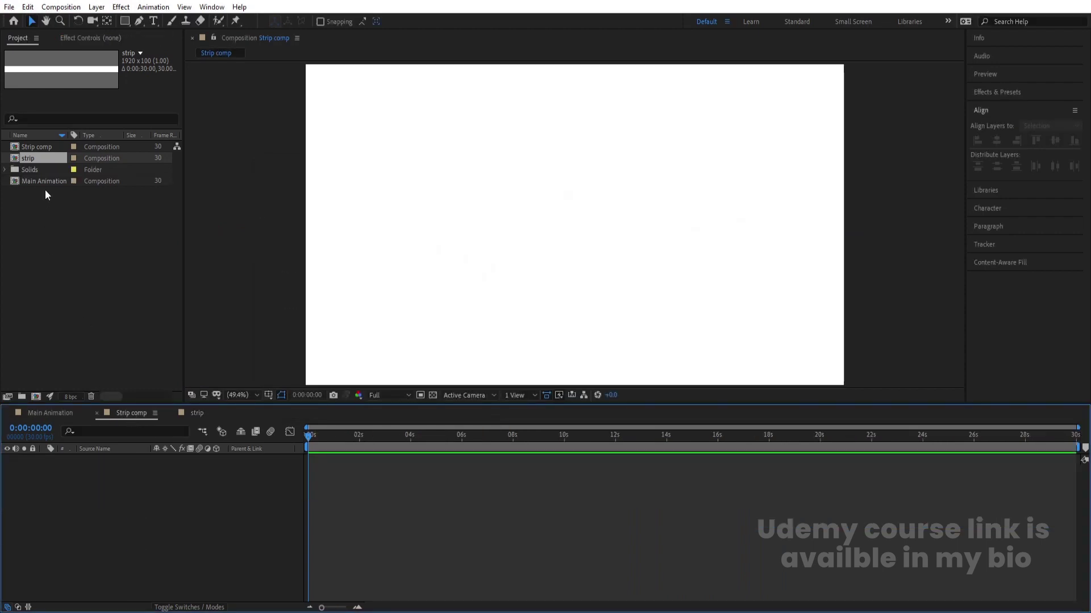
drag(35, 160, 118, 438)
drag(145, 492, 145, 492)
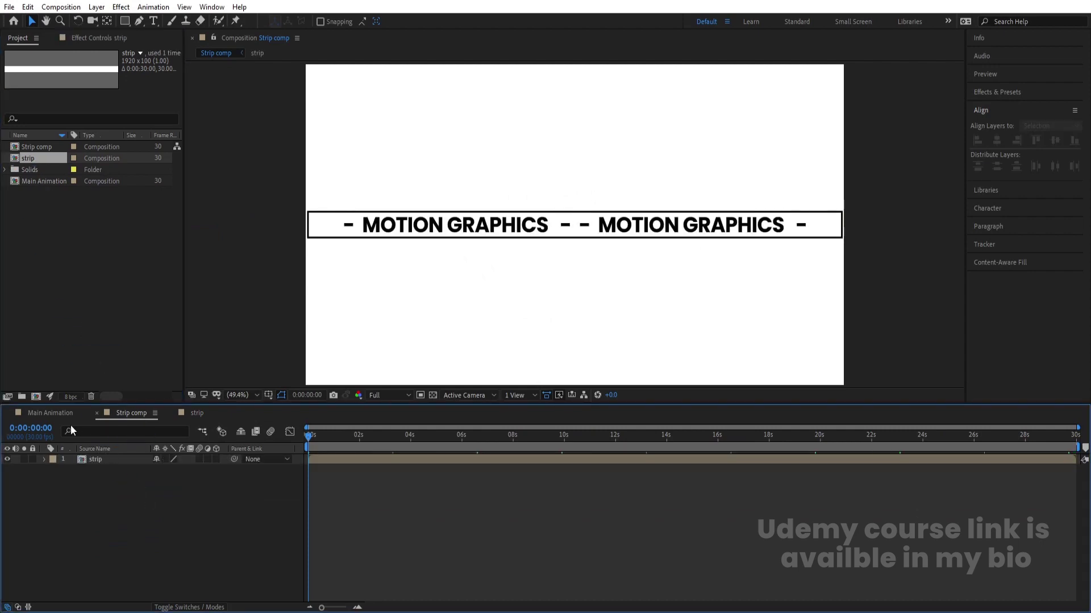
Step: Add a black 1920 x 1080 px solid to the Main Animation composition and lock it
click(54, 414)
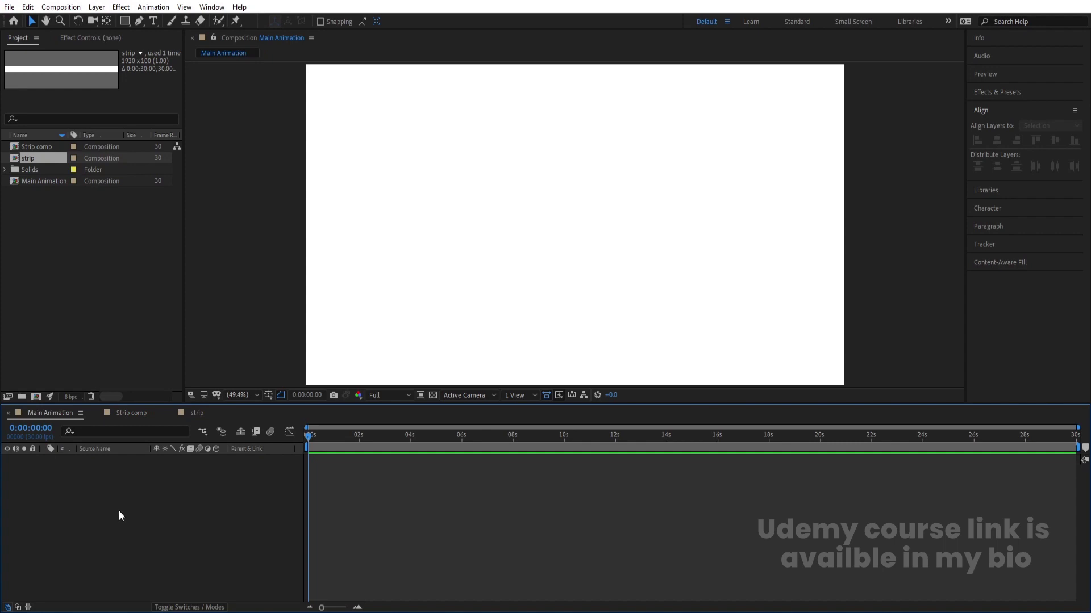
key(ctrl+y)
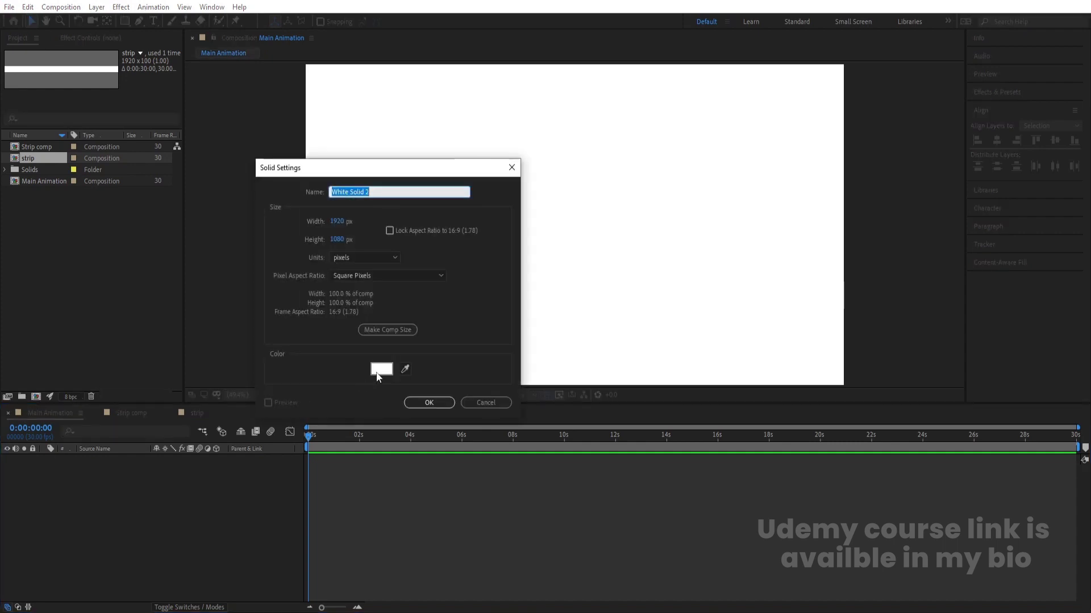
click(382, 370)
drag(413, 359, 405, 405)
key(Return)
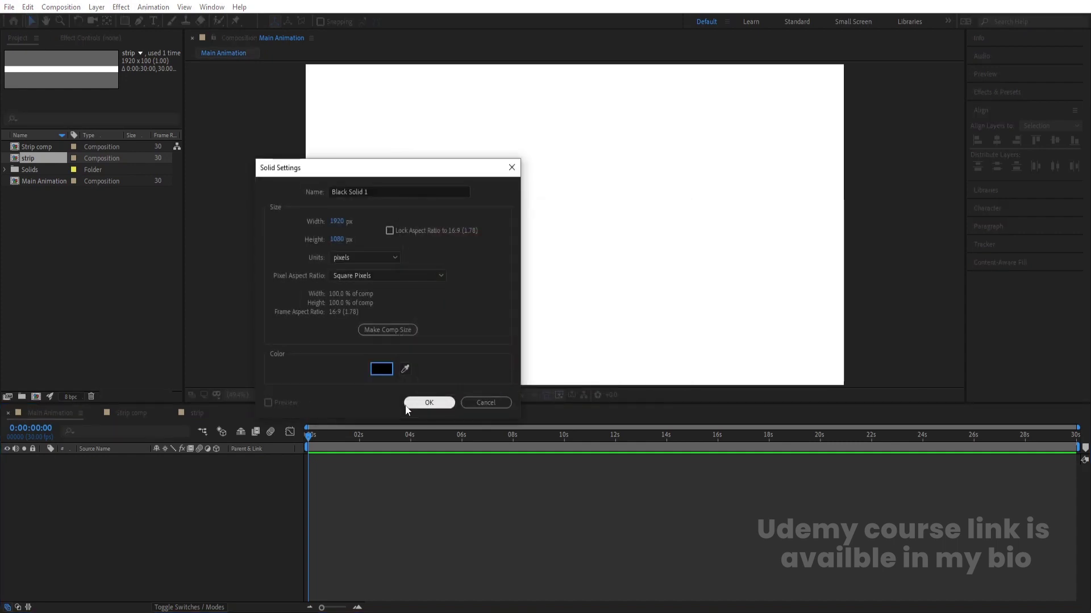
click(407, 405)
click(32, 459)
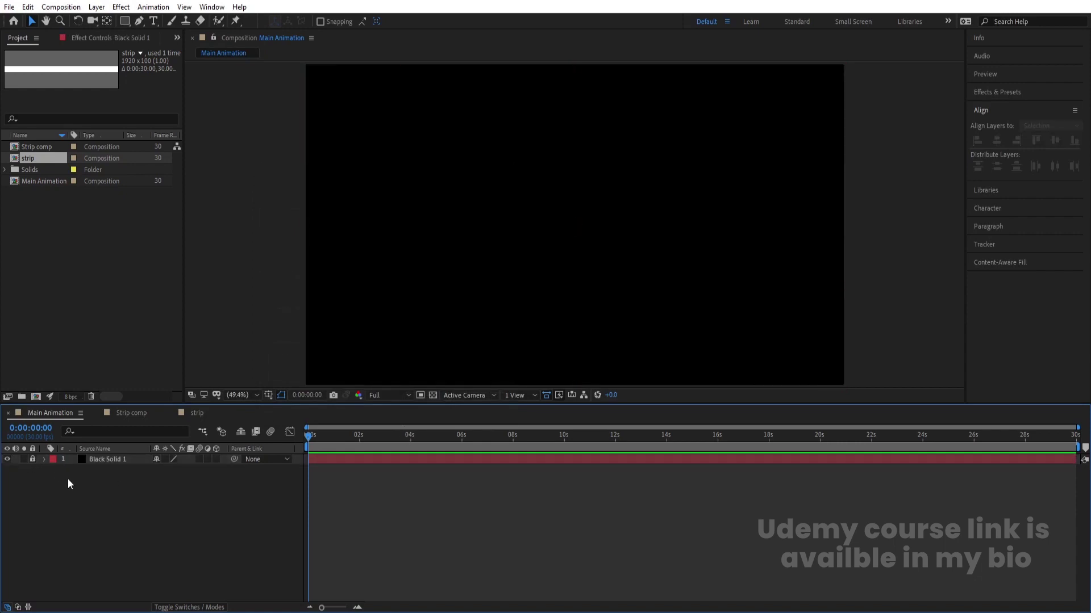
Step: Add Strip comp above the black solid in Main Animation and apply the CC Cylinder effect to it
click(37, 148)
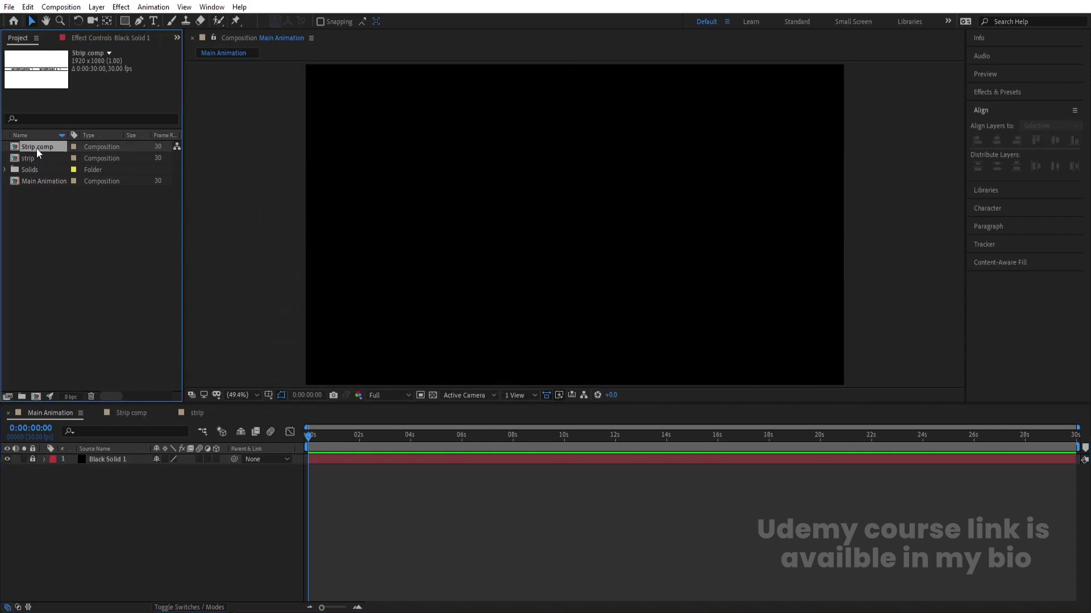
drag(116, 429, 141, 460)
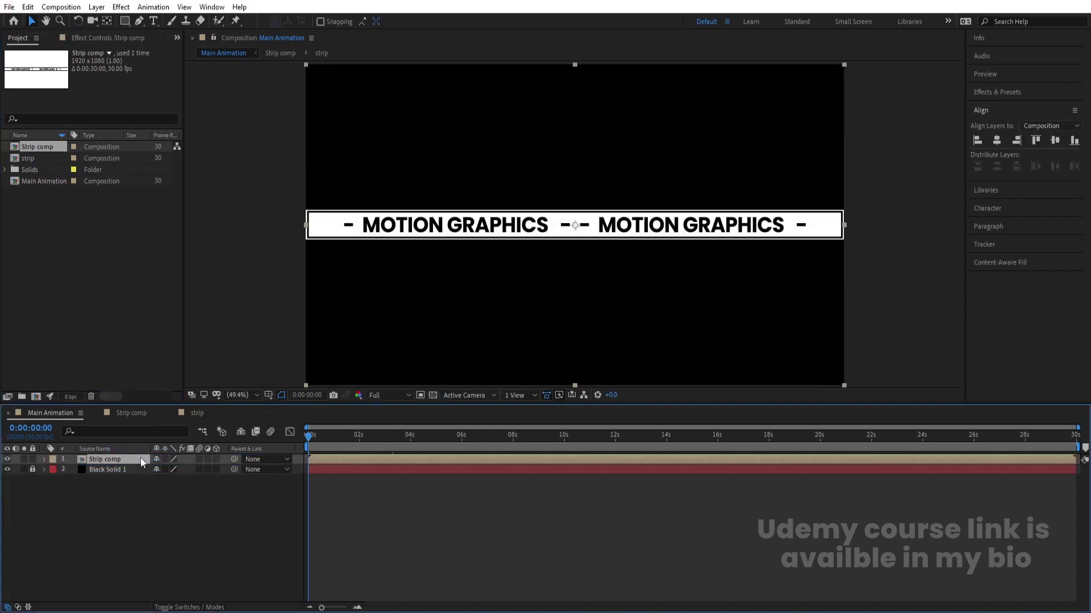
click(1004, 93)
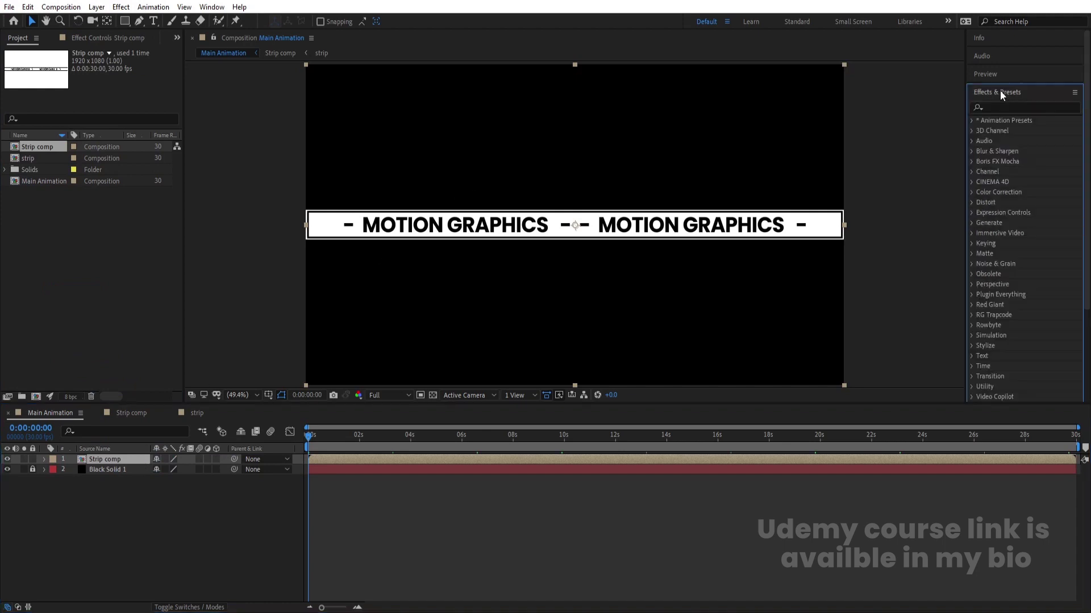
click(1002, 103)
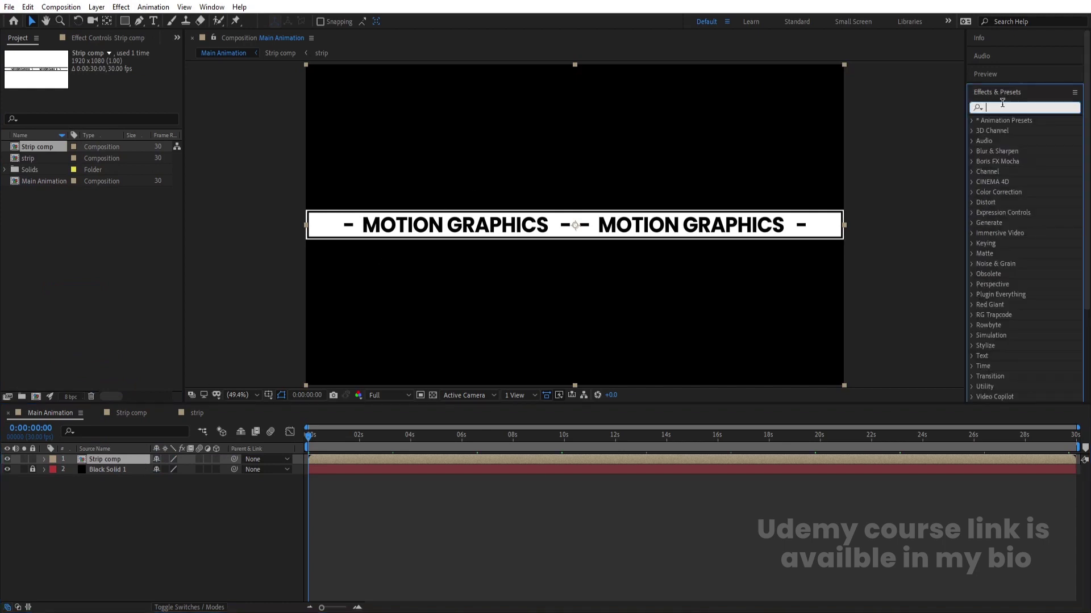
text(cc cy)
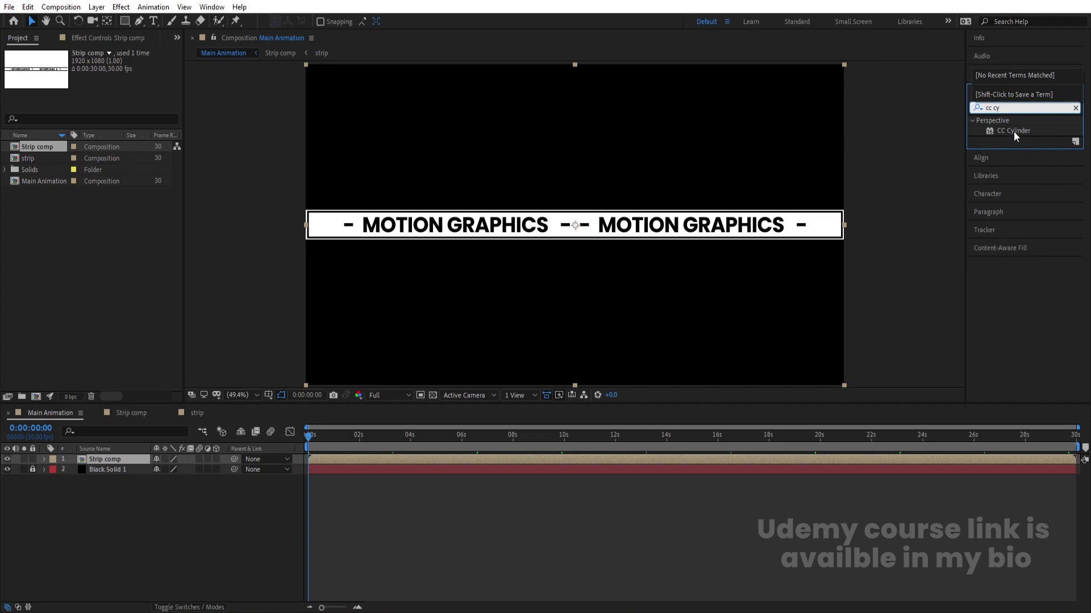
double_click(1013, 131)
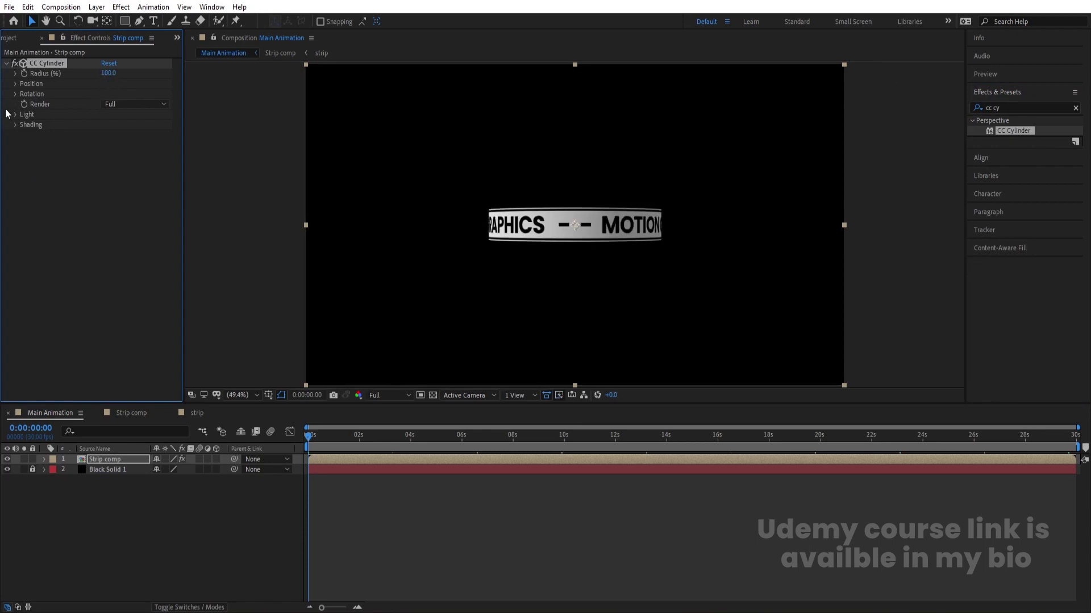
Step: Set the CC Cylinder effect's Rotation X to -14°
click(15, 95)
drag(110, 151, 112, 119)
key(ctrl+z)
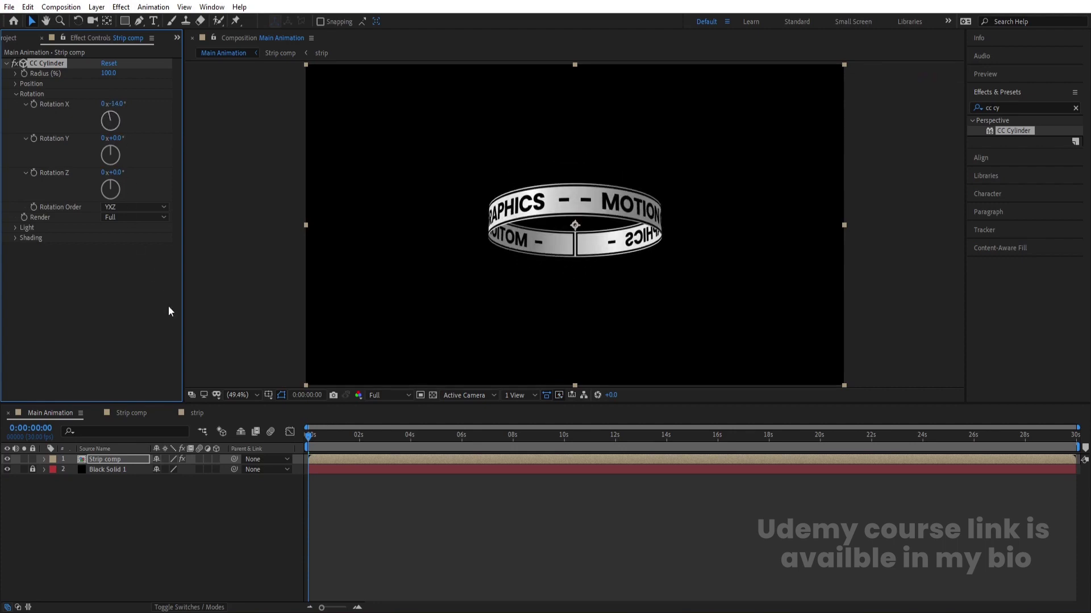
Step: Rotate the Strip comp layer to -31° and move the ring into the left half of the frame
click(114, 460)
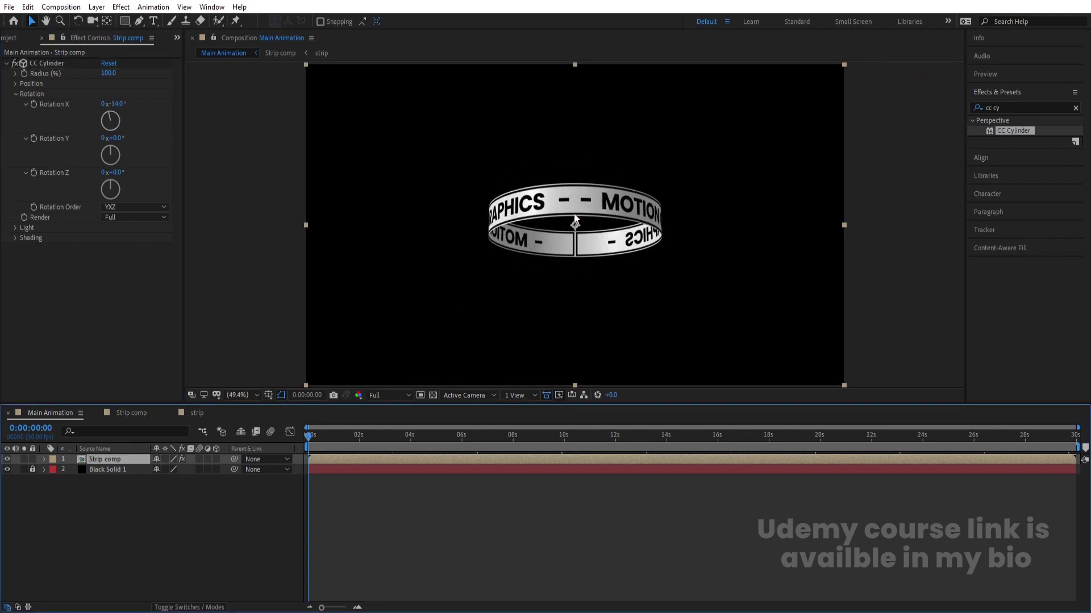
key(r)
drag(172, 473, 160, 473)
click(529, 206)
drag(528, 206, 409, 216)
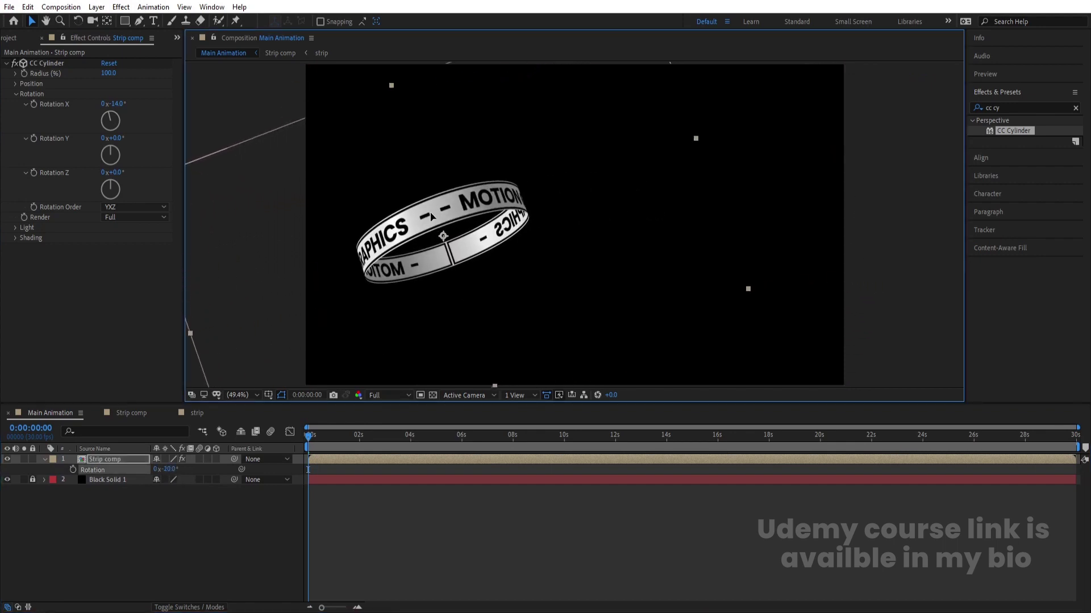
drag(170, 473, 164, 470)
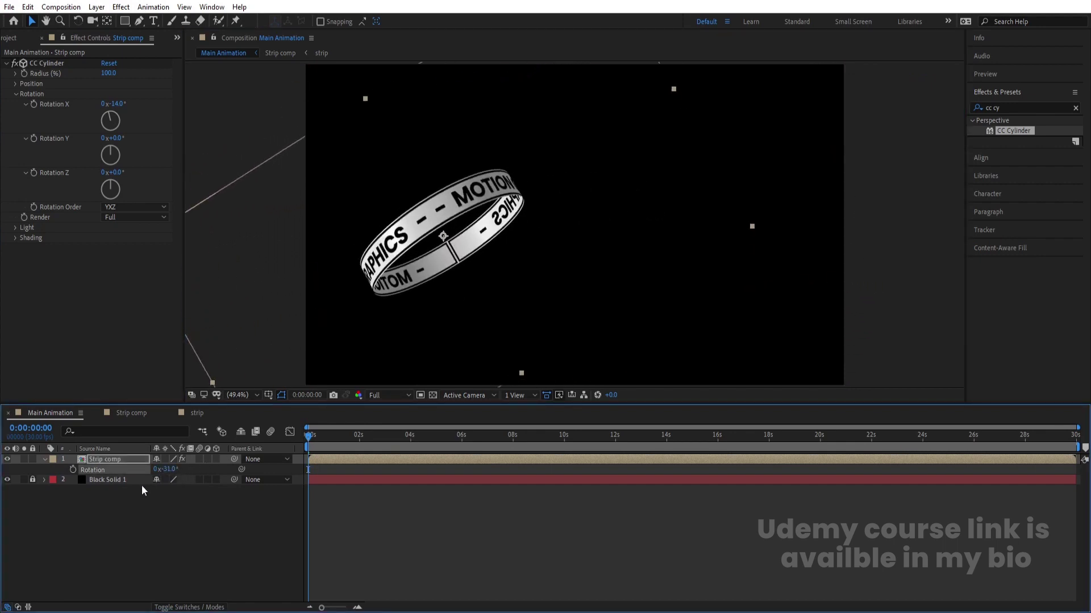
click(142, 486)
Step: Duplicate the Strip comp layer and give the copy a red label
click(94, 458)
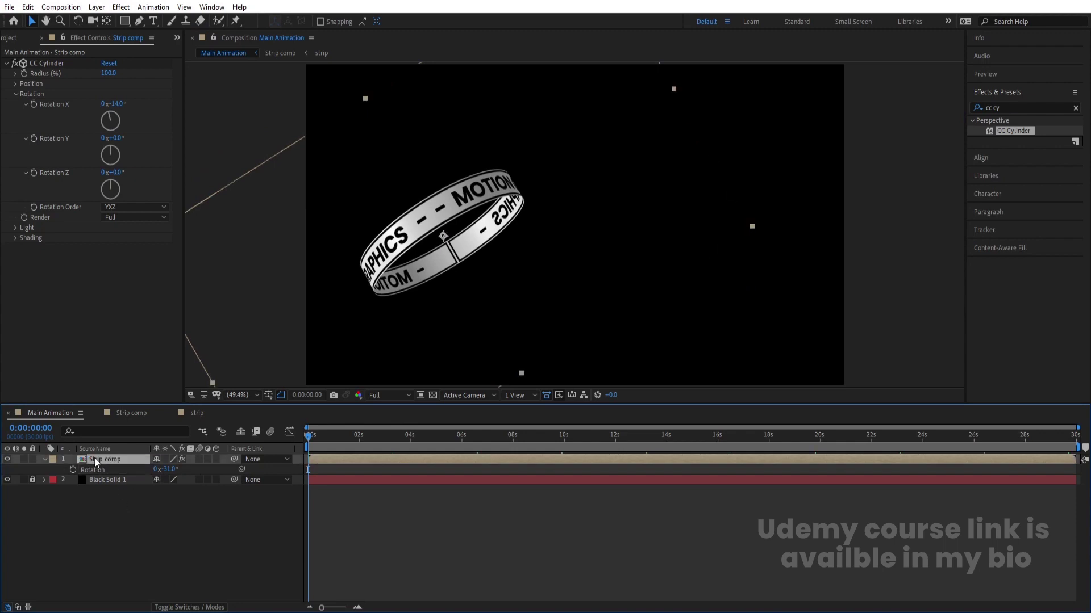
key(ctrl+d)
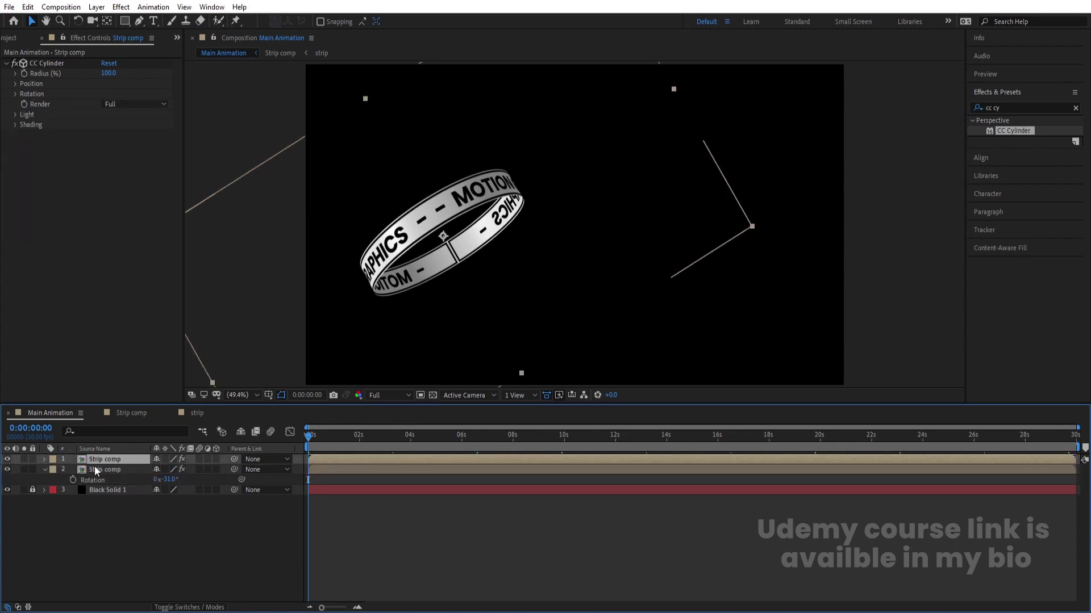
click(52, 460)
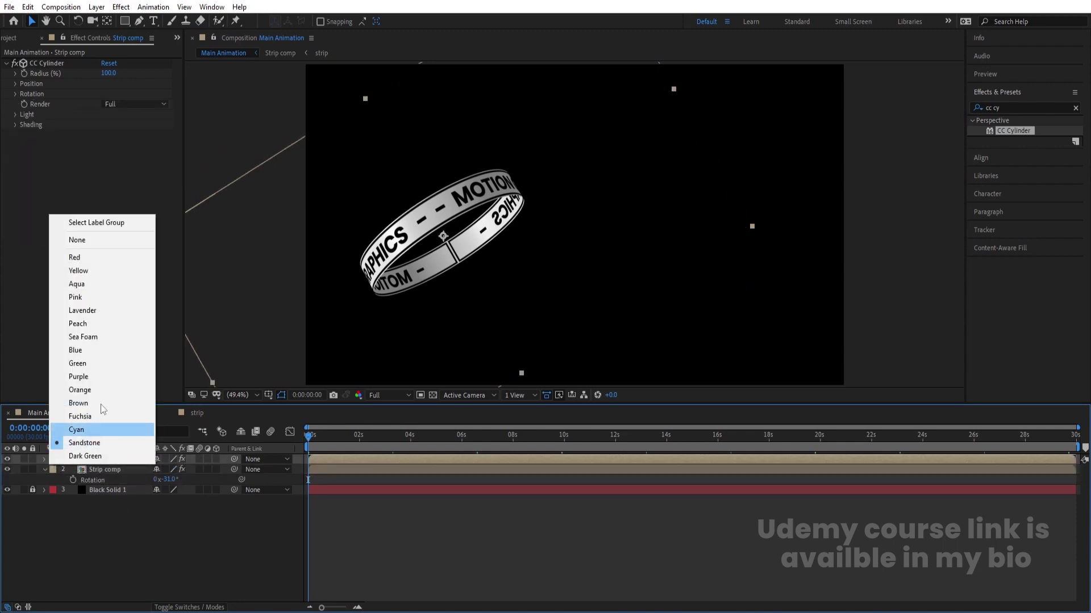
click(87, 260)
Step: Rotate the red-labelled ring to 24° and position it up and right of the first ring so the two overlap like chain links
drag(428, 209, 518, 146)
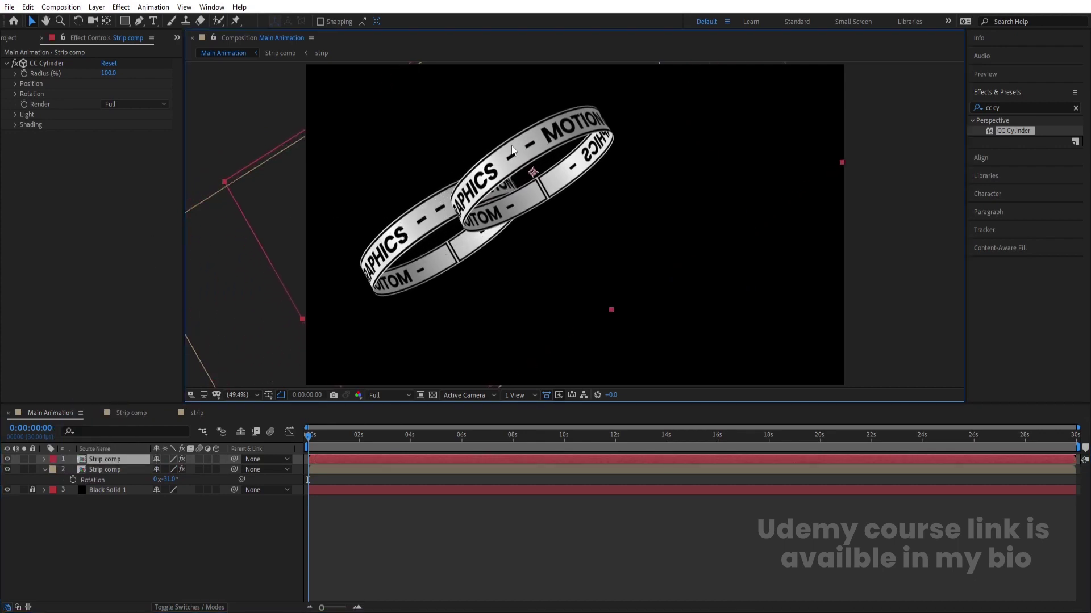
key(r)
drag(164, 471, 194, 469)
drag(553, 184, 530, 210)
Step: Duplicate the red-labelled Strip comp layer and give the copy a yellow label
click(109, 460)
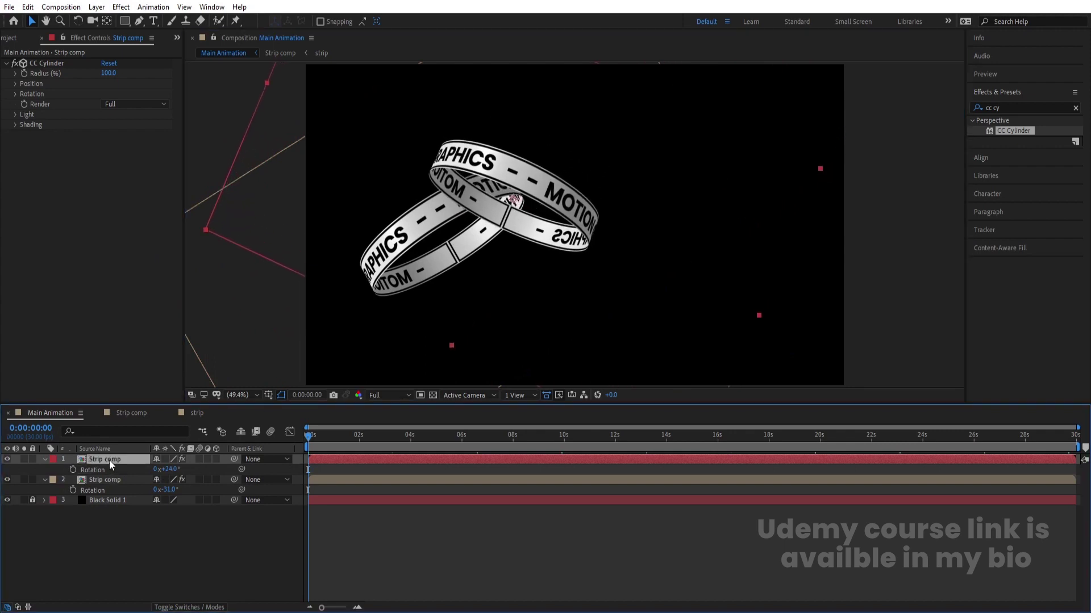
key(ctrl+d)
click(53, 459)
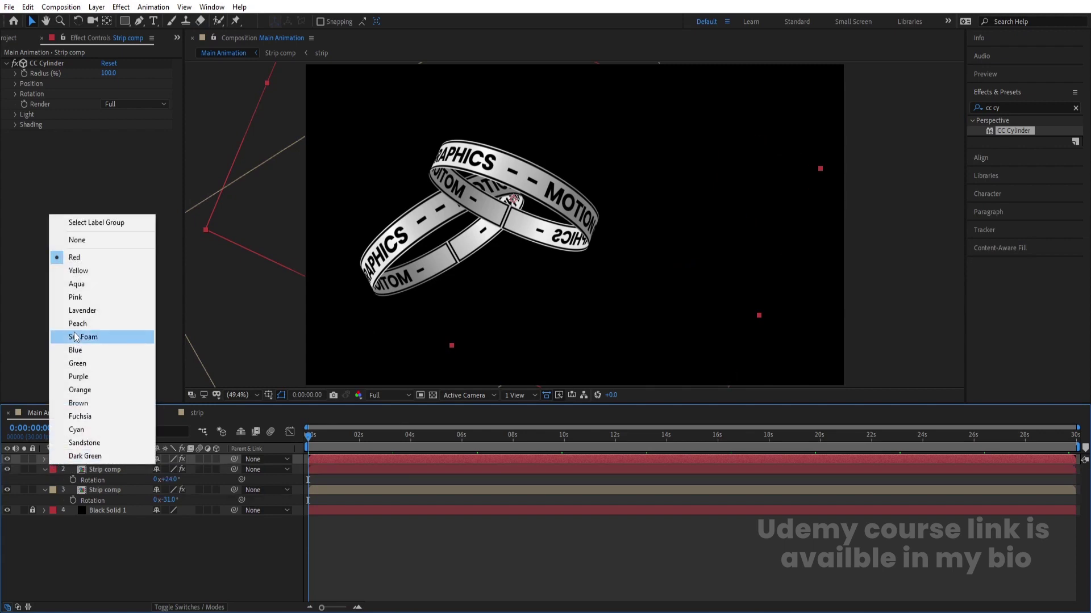
click(84, 272)
Step: Rotate the yellow-labelled ring to -44° and position it over the right end of the second ring
drag(537, 224, 643, 280)
key(r)
drag(168, 470, 137, 472)
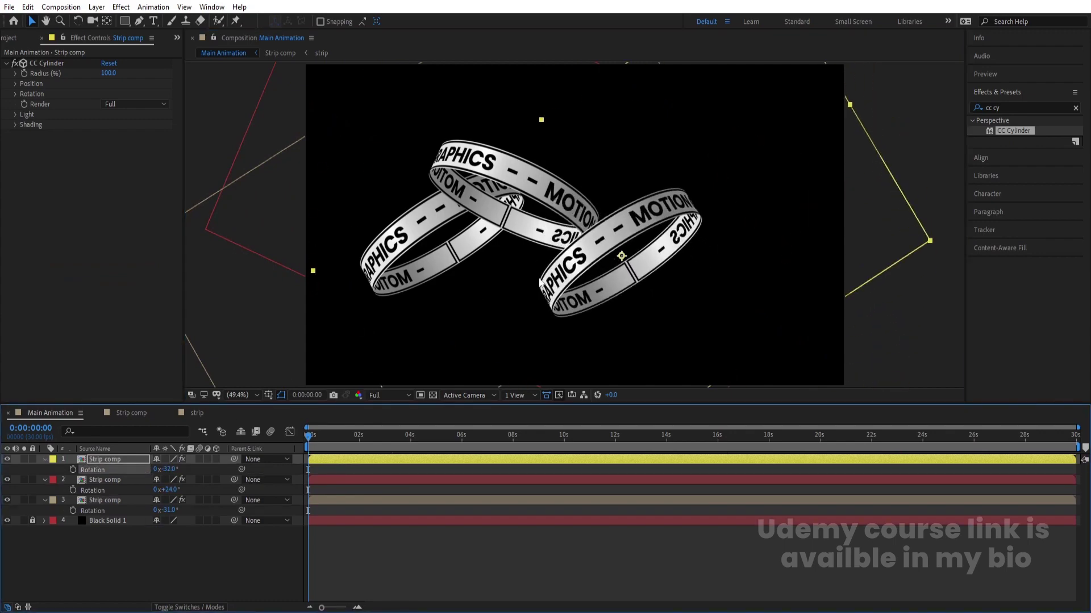
drag(621, 231, 618, 153)
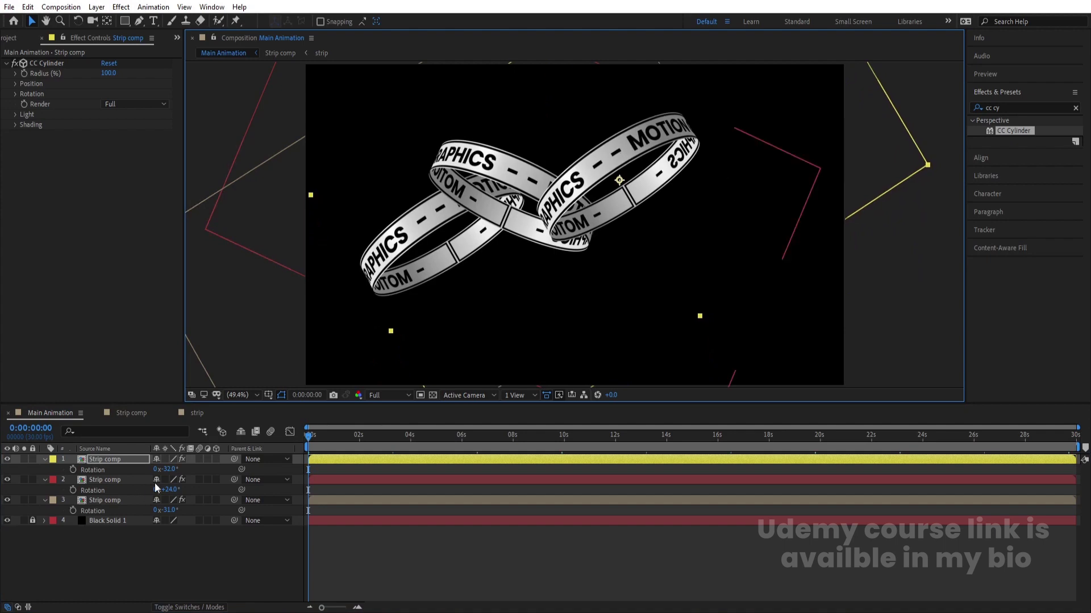
drag(170, 472, 163, 472)
drag(566, 182, 574, 155)
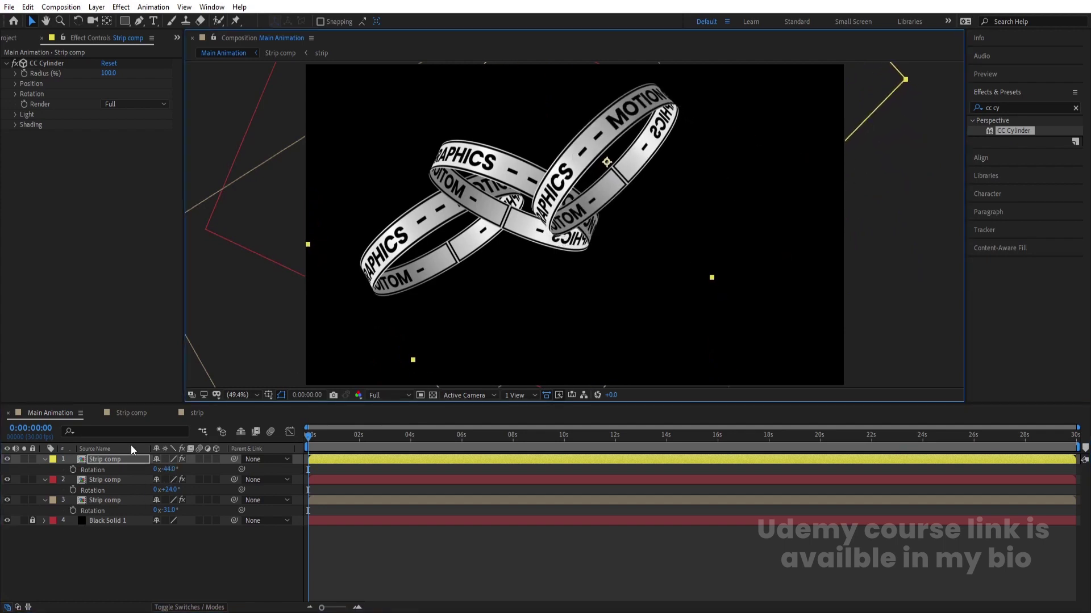
Step: Duplicate the yellow-labelled Strip comp layer and give the copy an aqua label
click(104, 463)
key(ctrl+d)
click(53, 459)
click(107, 288)
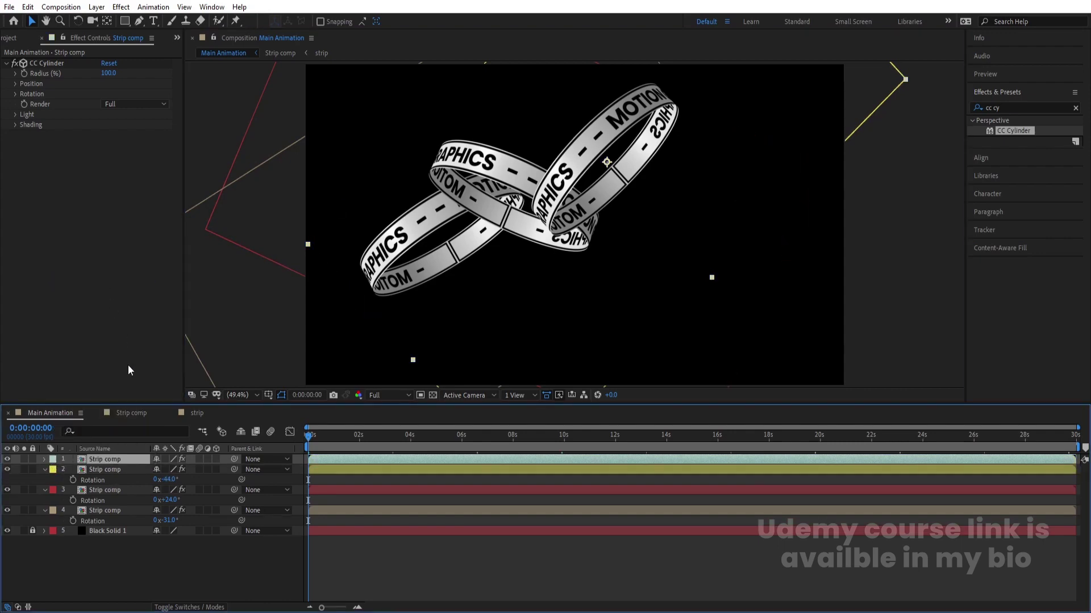
Step: Rotate the aqua-labelled ring to 36° and position it over the upper end of the third ring
key(r)
drag(172, 472, 429, 333)
drag(604, 200, 665, 167)
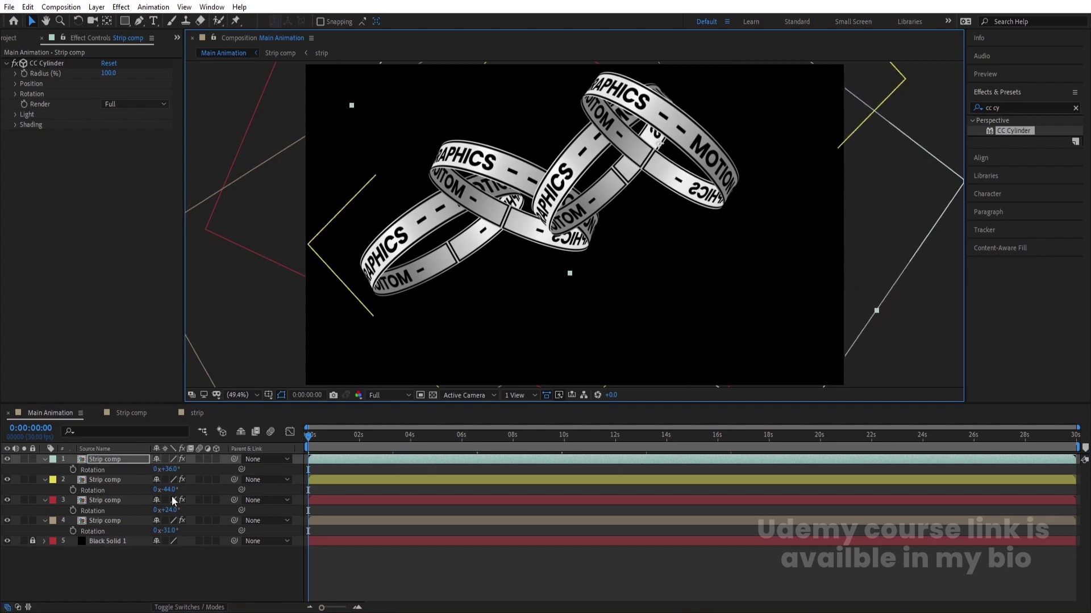
Step: Duplicate the aqua-labelled ring, rotate the copy to -43° and move it to the upper-right end of the chain
key(ctrl+d)
key(r)
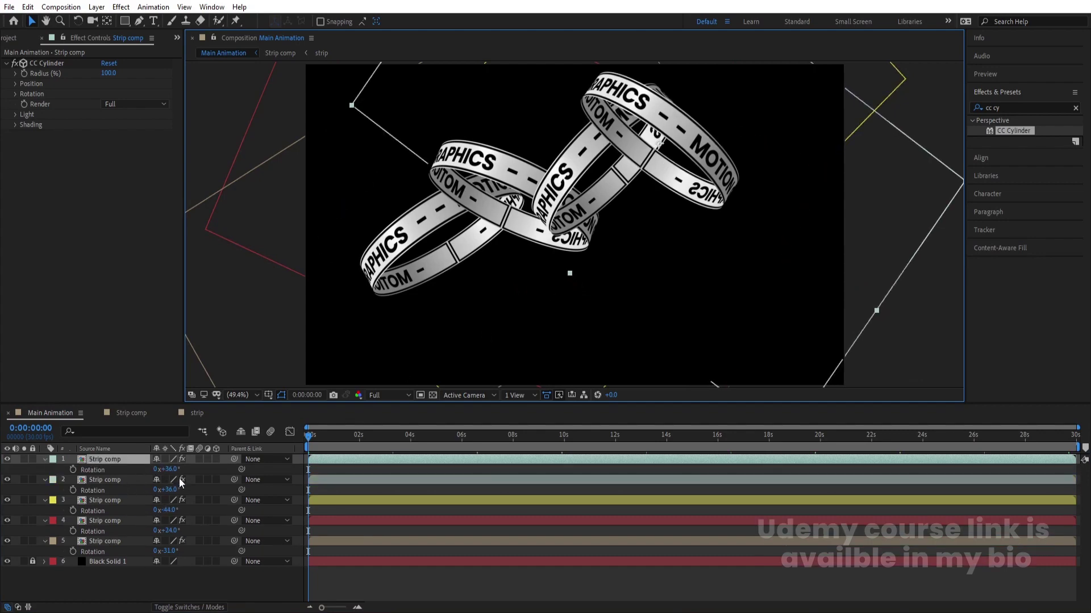
drag(165, 469, 127, 468)
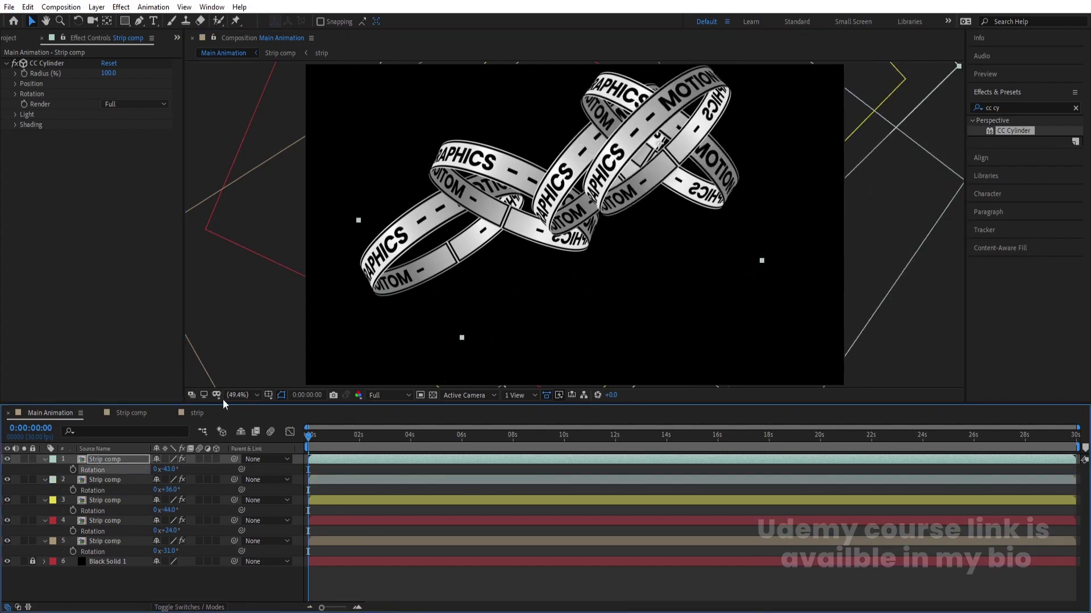
drag(619, 201, 710, 153)
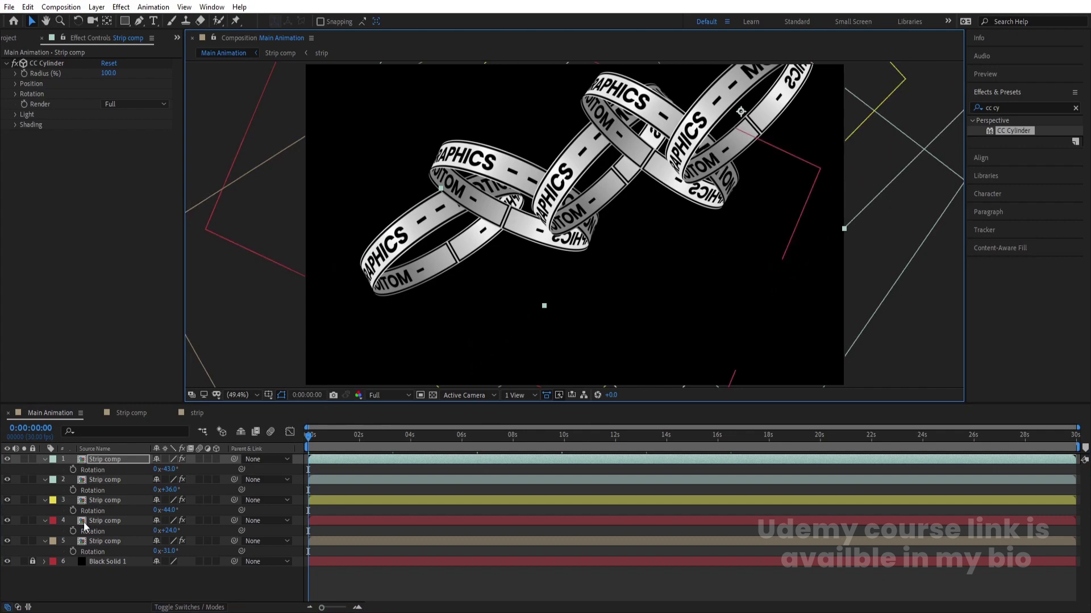
Step: Shift all five Strip comp ring layers together slightly down and left in the frame, and hide the red-labelled ring
shift+click(98, 543)
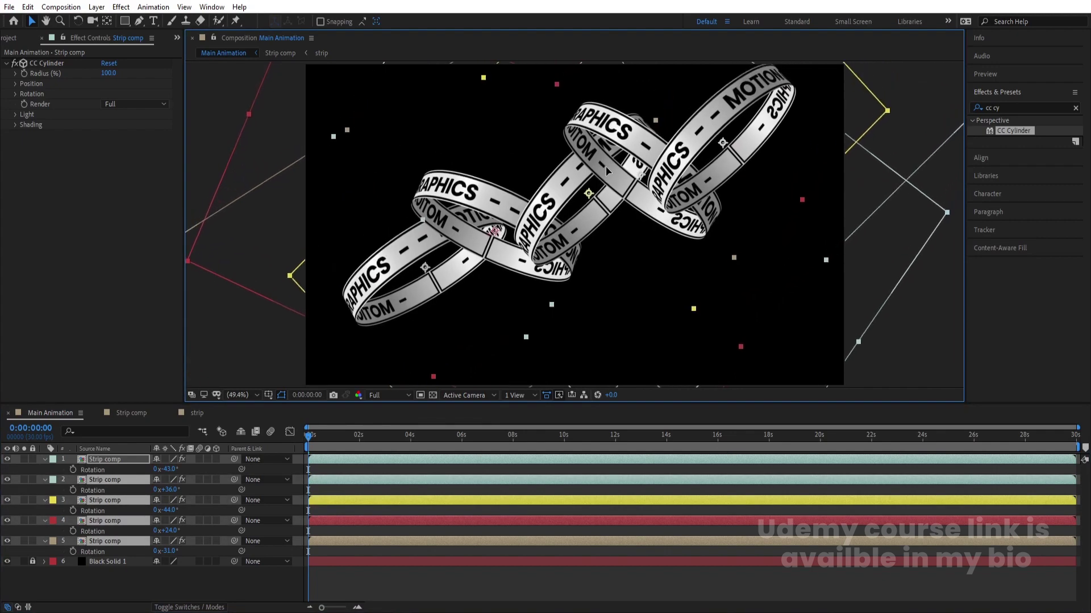
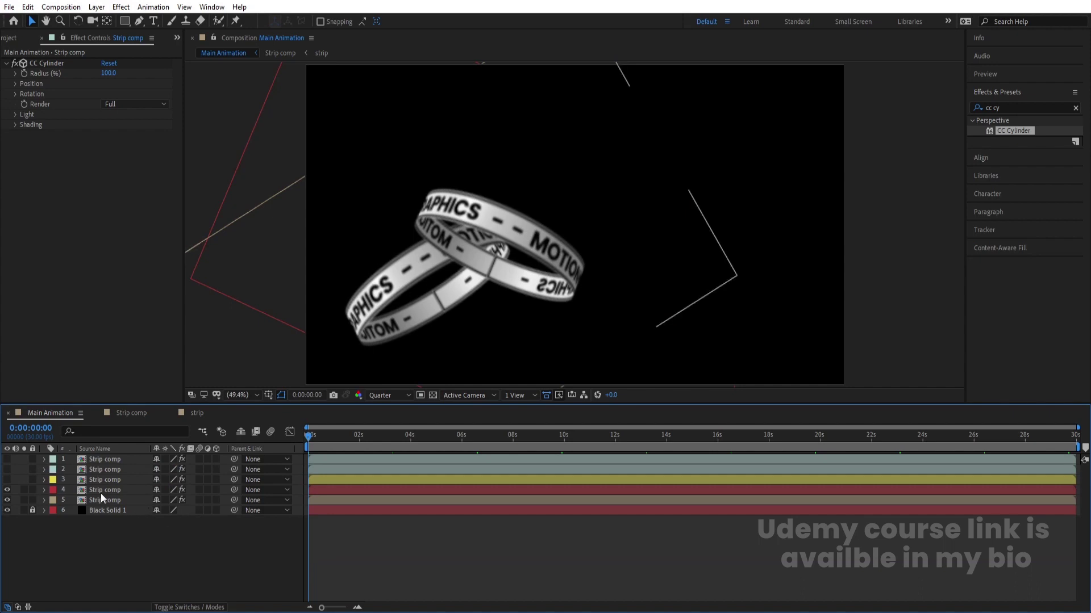
click(7, 491)
click(7, 491)
click(7, 491)
Step: Set the CC Cylinder Render of the sand-labelled ring to Outside and duplicate the layer
click(119, 500)
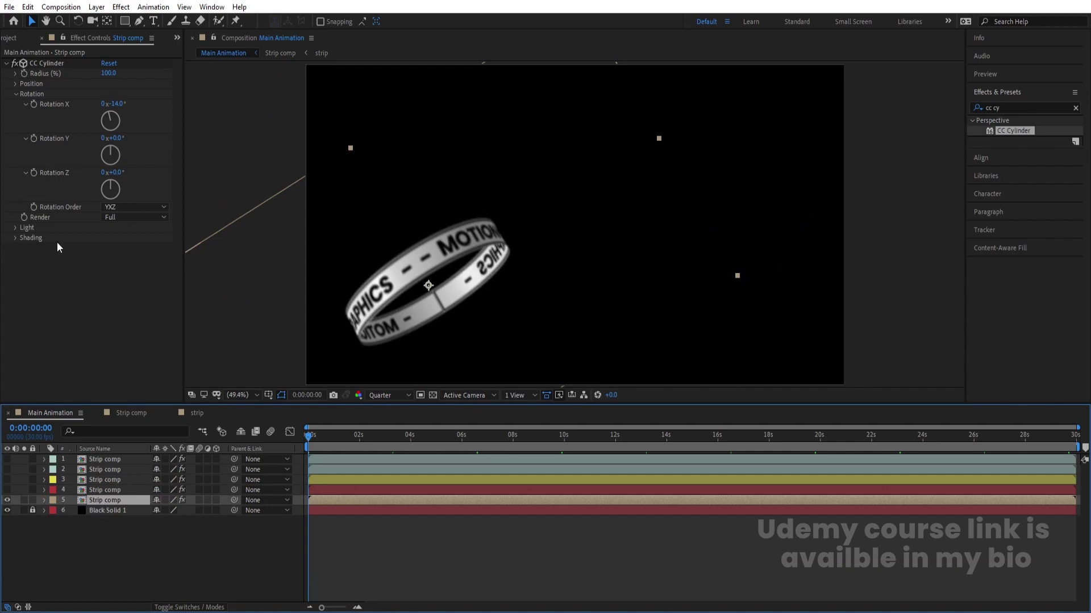
click(124, 217)
click(131, 244)
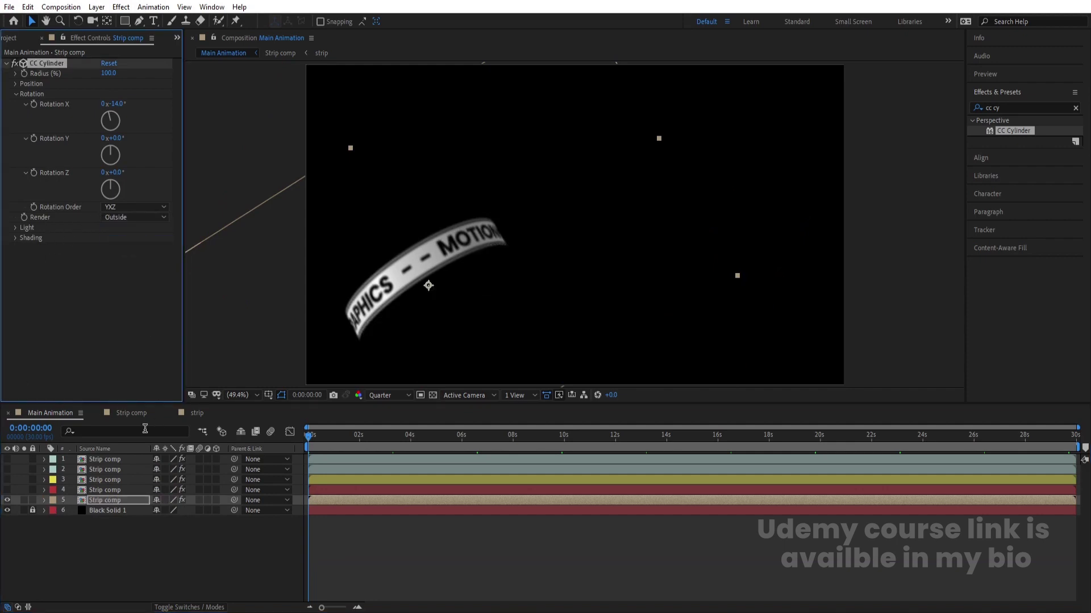
click(125, 501)
key(ctrl+d)
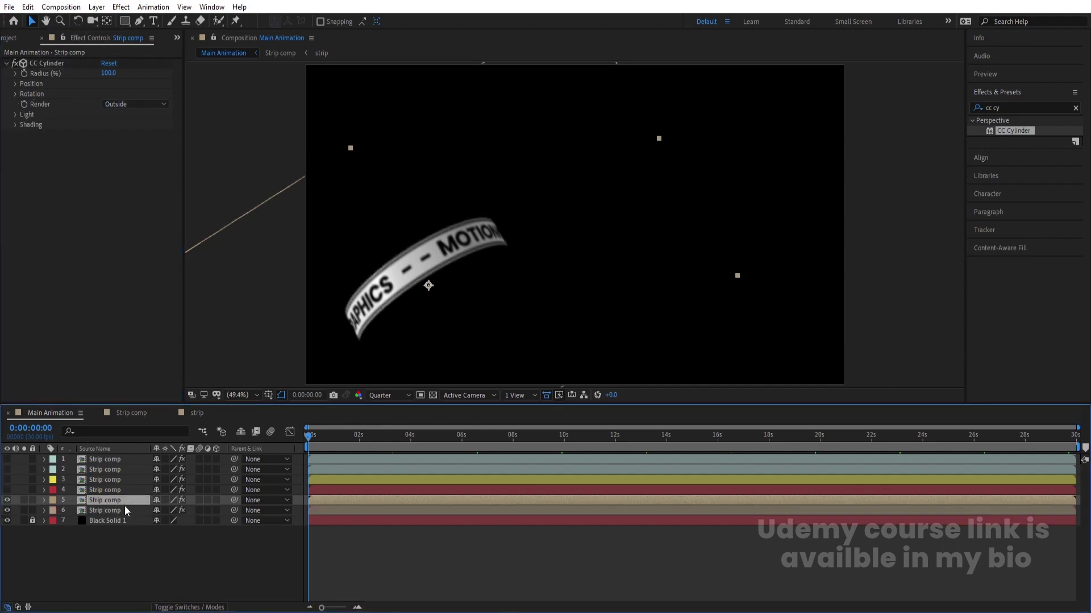
Step: Set the lower sand-labelled copy's CC Cylinder Render to Inside and toggle its visibility to check the inner half
click(108, 511)
click(118, 219)
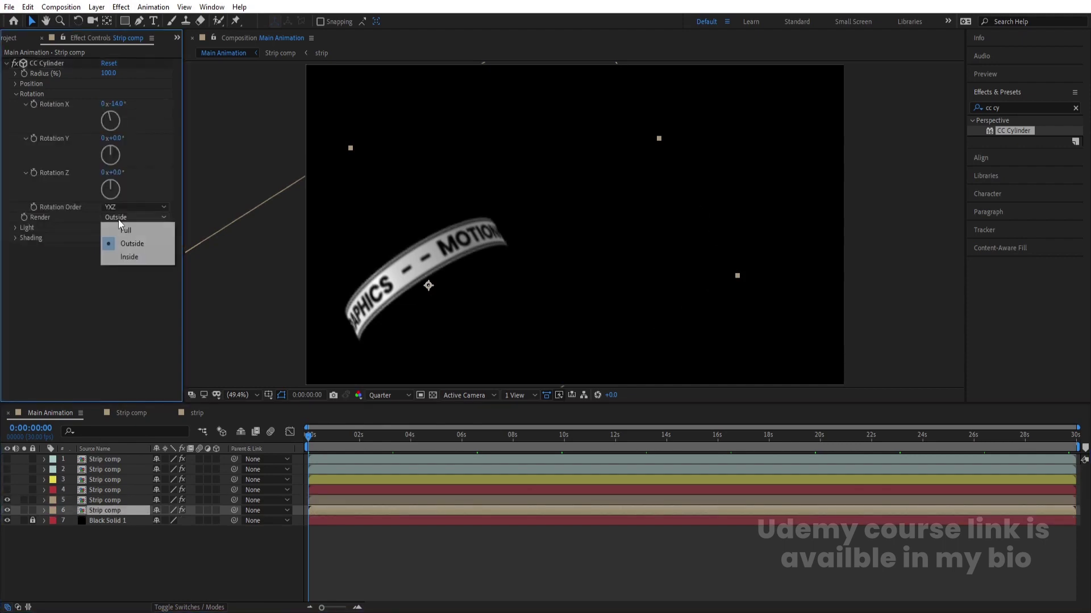
click(121, 256)
click(7, 510)
click(7, 510)
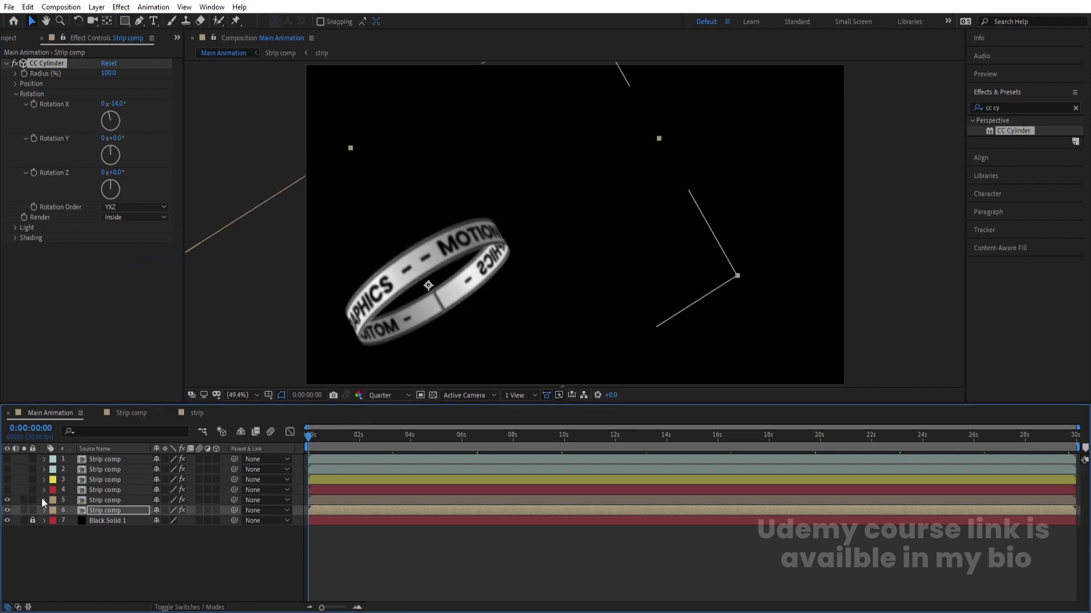
Step: Show the red-labelled ring again and set its CC Cylinder Render to Outside
click(97, 489)
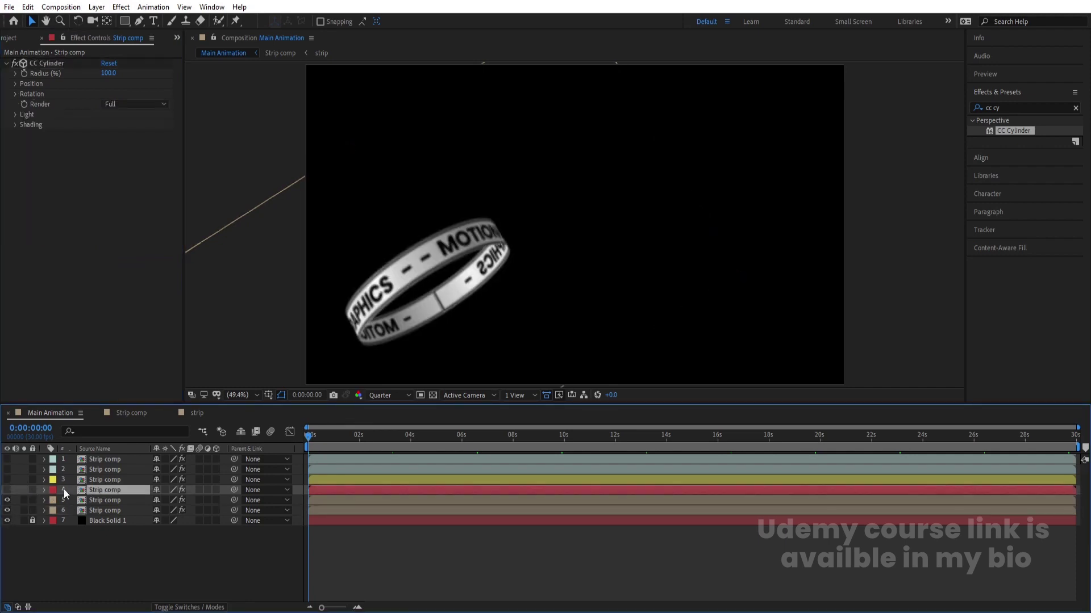
click(7, 489)
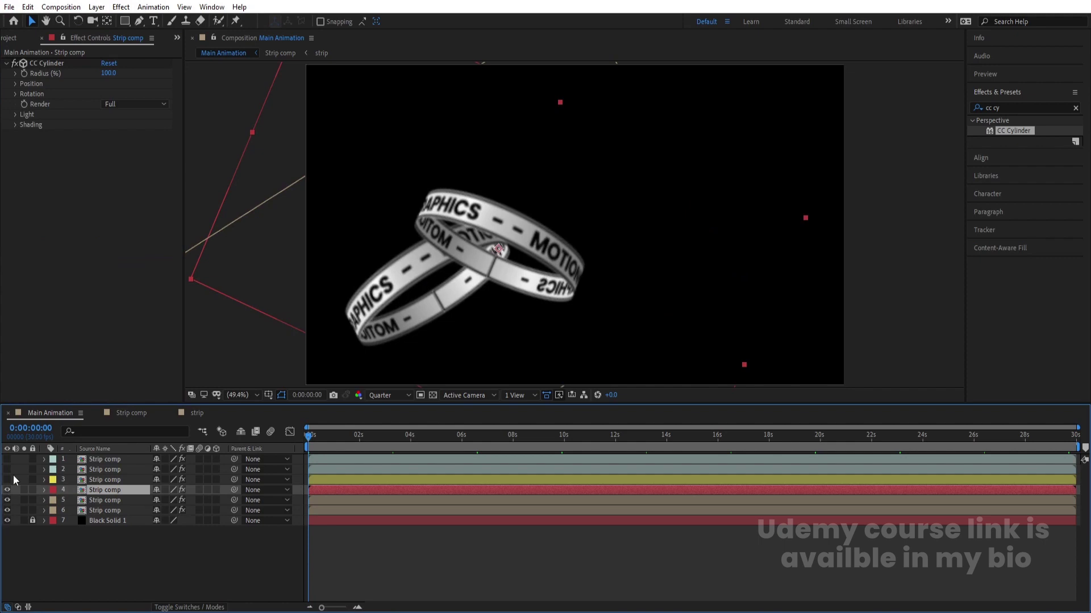
click(120, 104)
click(125, 131)
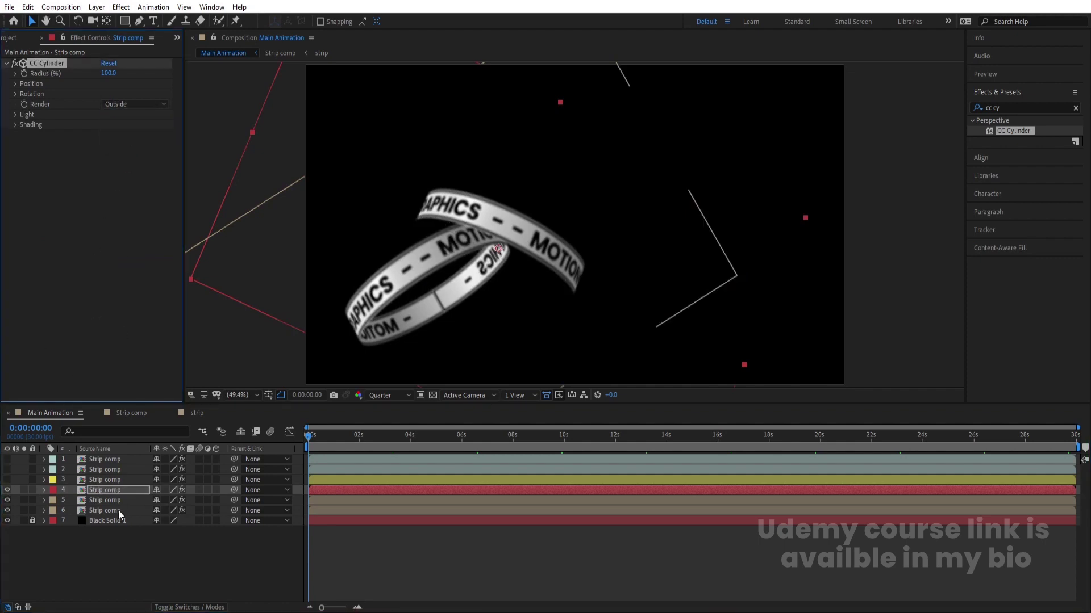
Step: Duplicate the red-labelled ring and set the lower copy's CC Cylinder Render to Inside
click(99, 490)
key(ctrl+d)
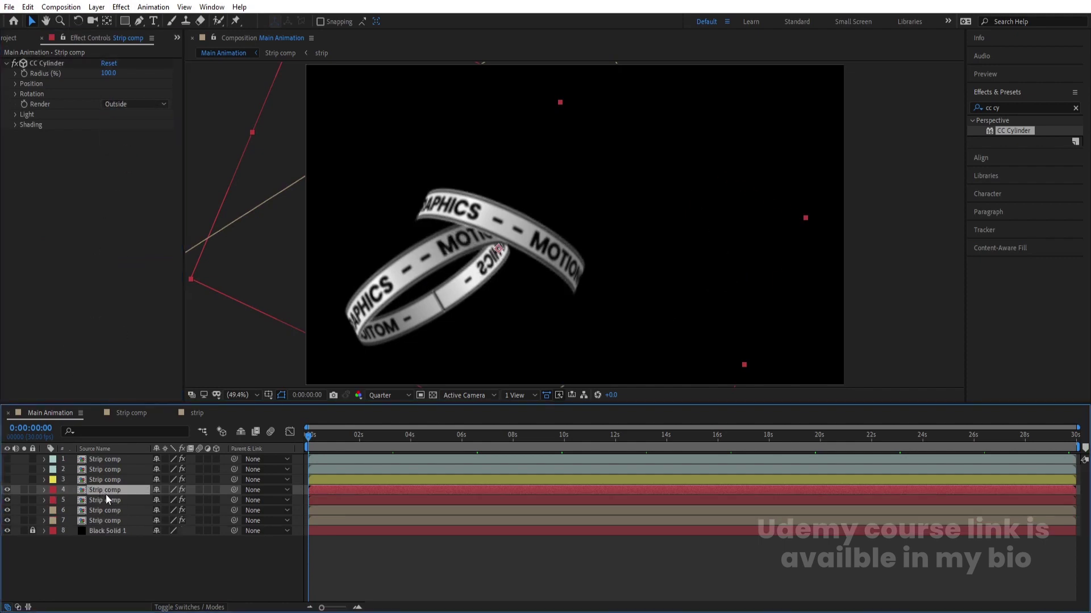
click(104, 499)
click(121, 105)
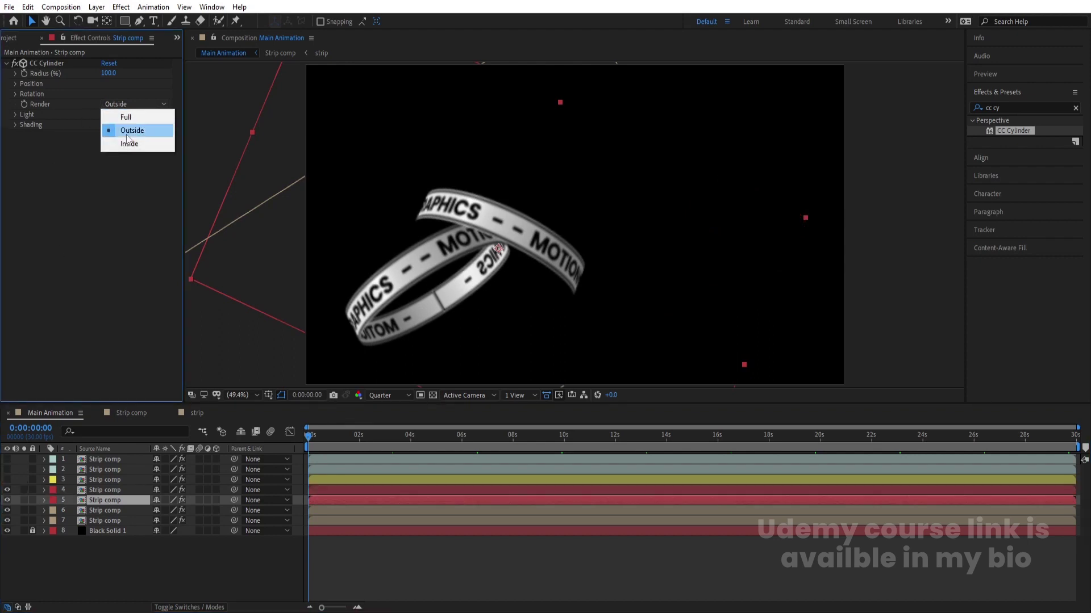
click(130, 144)
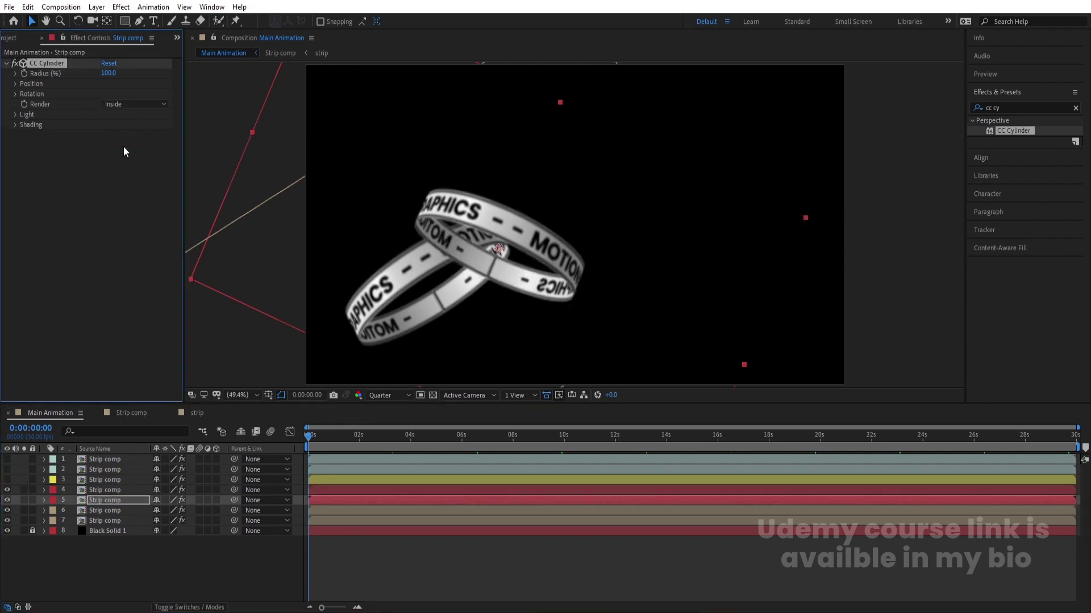
Step: Move the red-labelled Inside copy between the two sand-labelled layers, preview the interlocked rings and return to the start
click(113, 503)
drag(106, 500, 117, 514)
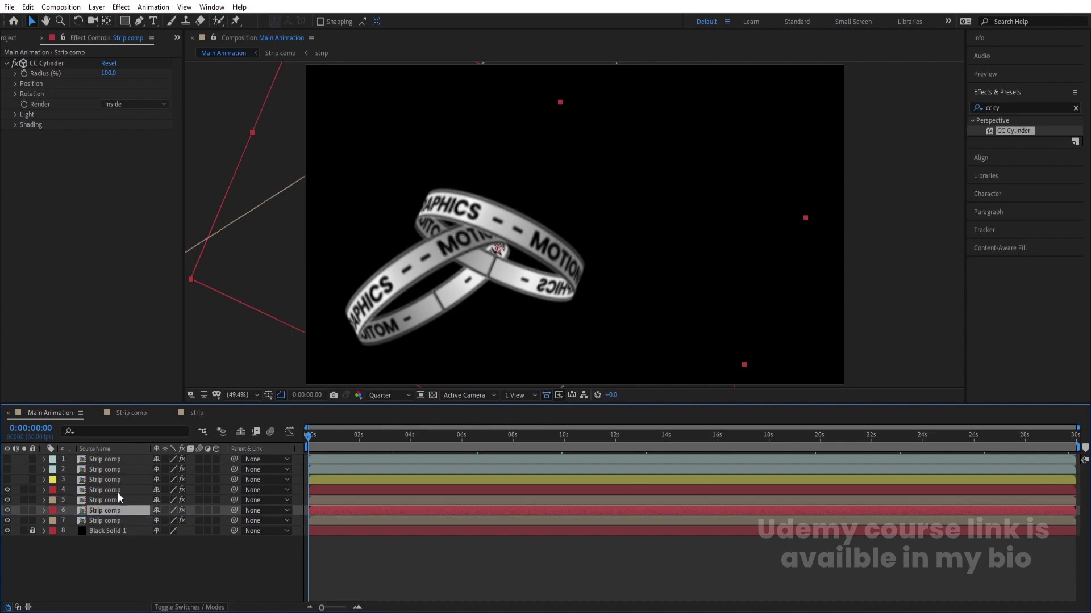
key(space)
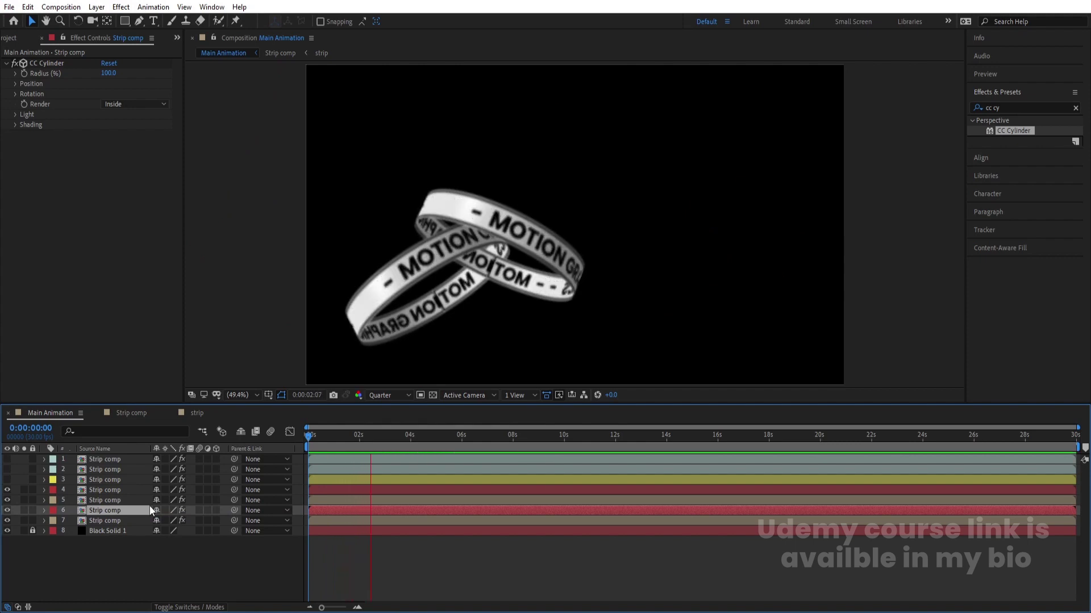
key(space)
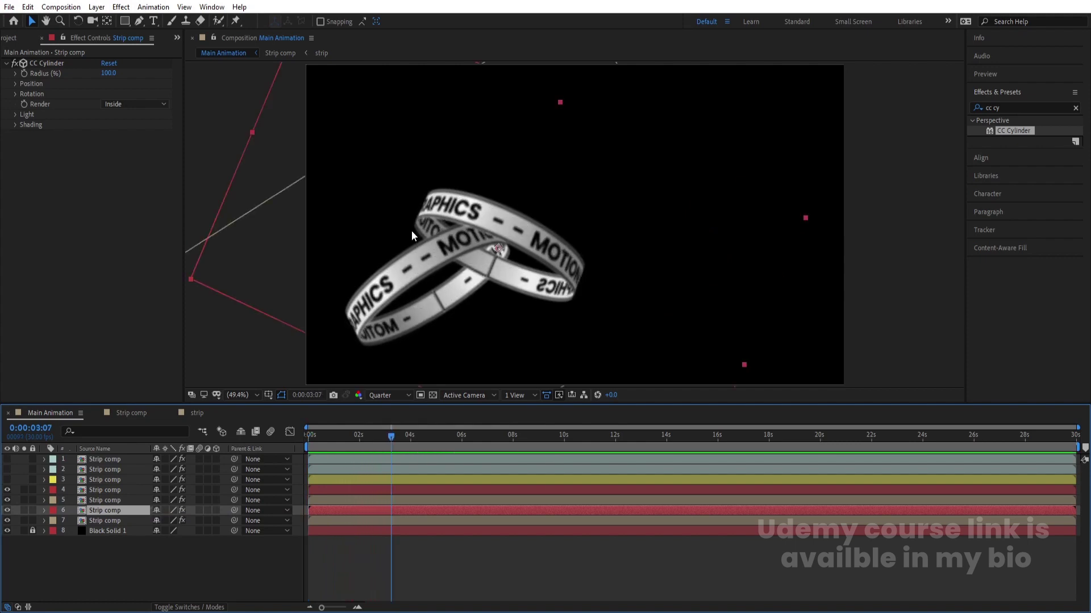
drag(346, 431, 247, 435)
Step: Show the yellow-labelled ring and set its CC Cylinder Render to Outside
click(97, 480)
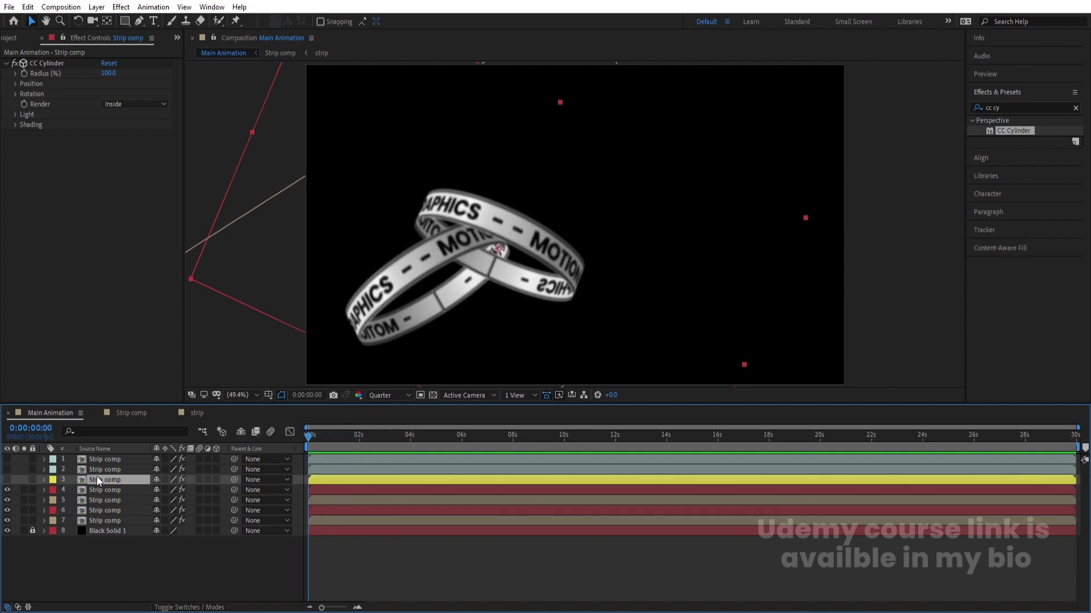
click(7, 480)
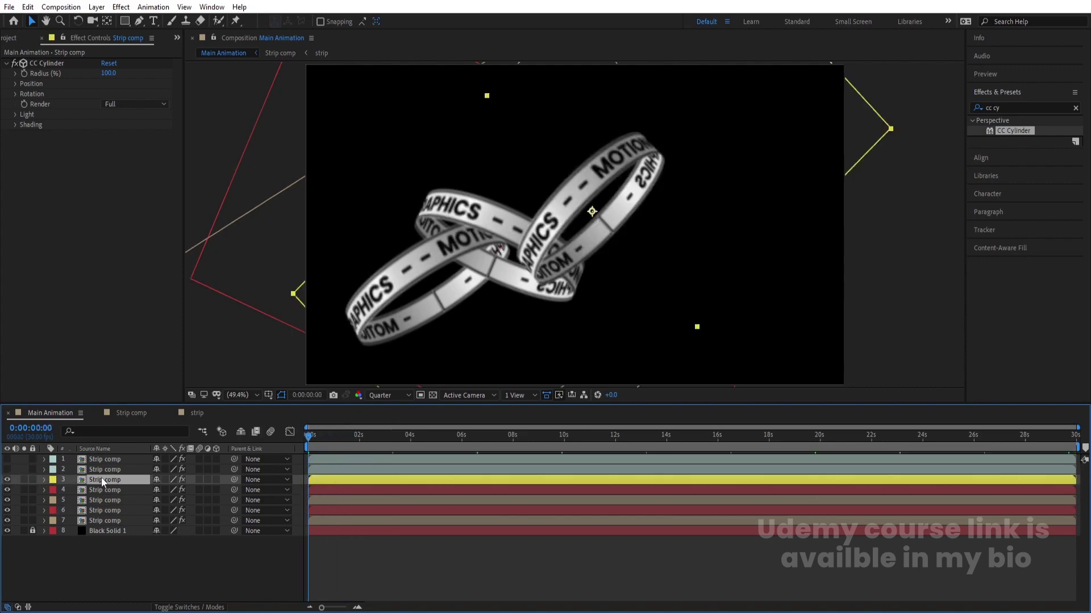
click(119, 104)
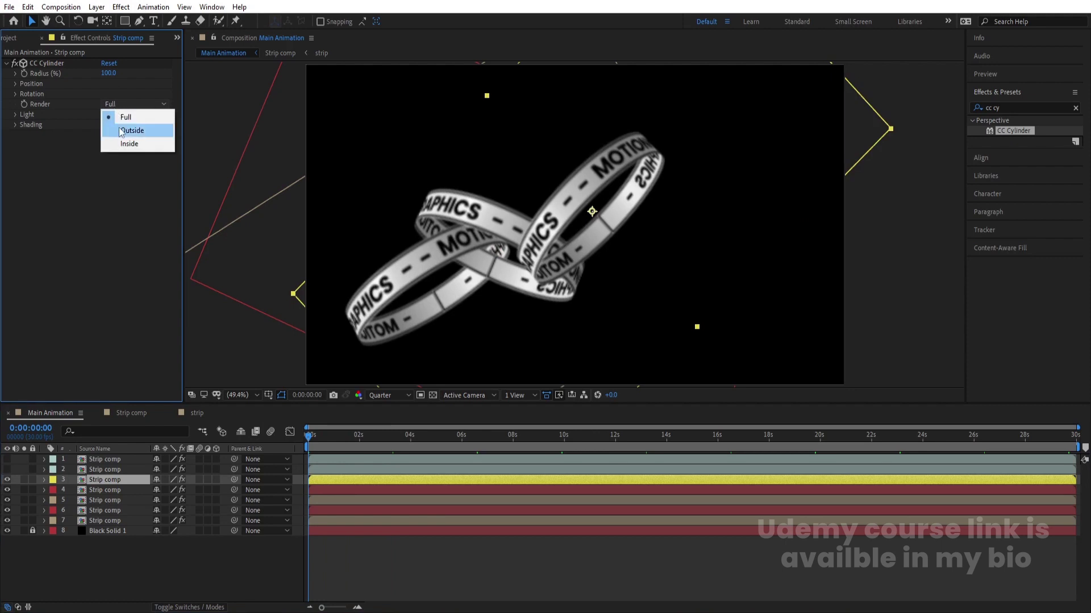
click(124, 129)
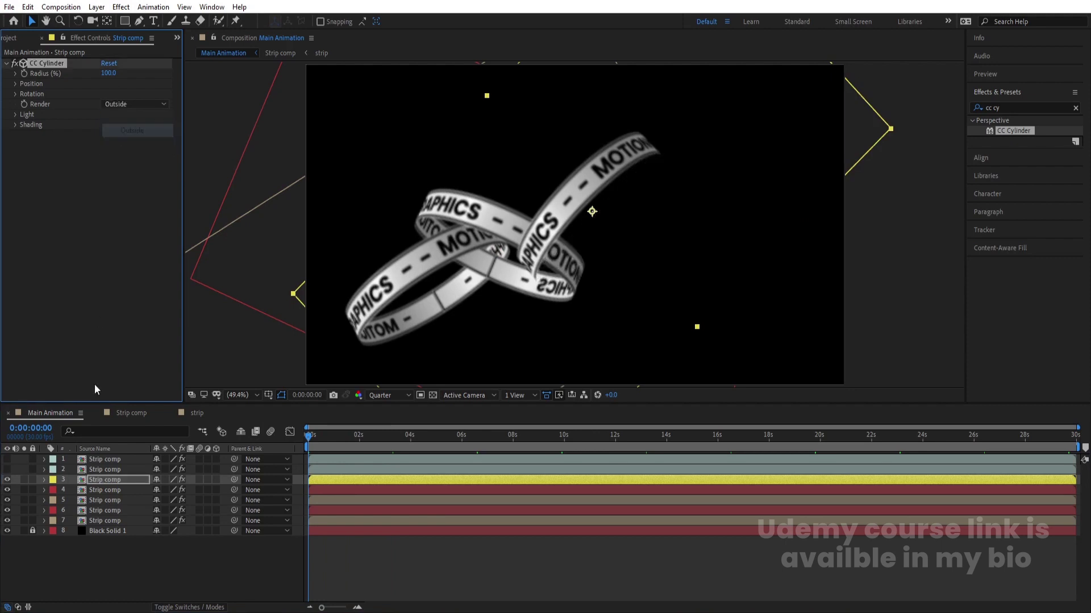
Step: Duplicate the yellow-labelled ring and set the lower copy's CC Cylinder Render to Inside
click(108, 477)
key(ctrl+d)
click(110, 488)
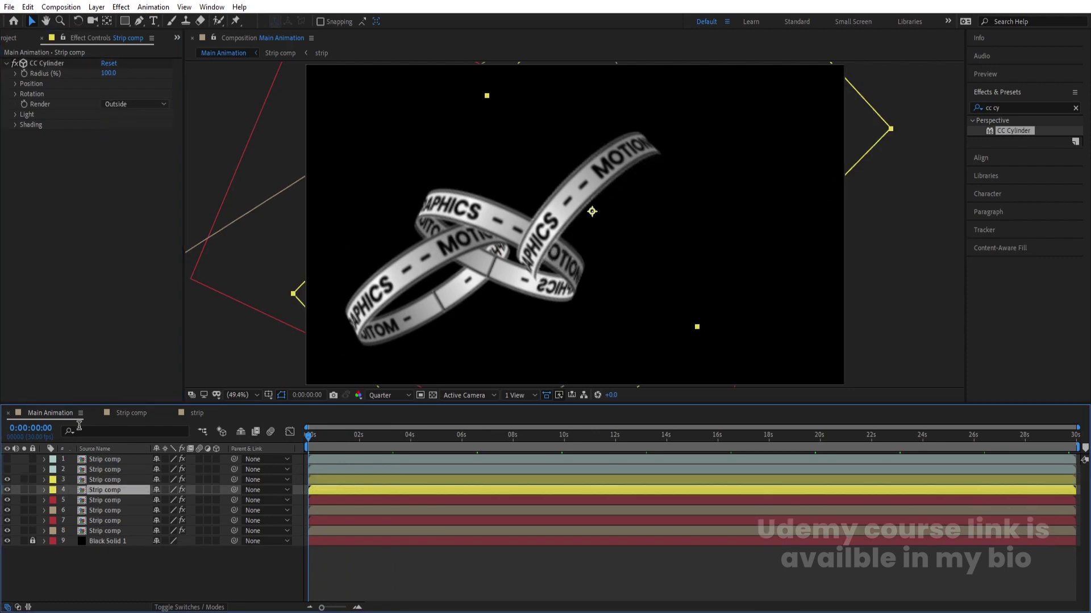
click(125, 105)
click(134, 142)
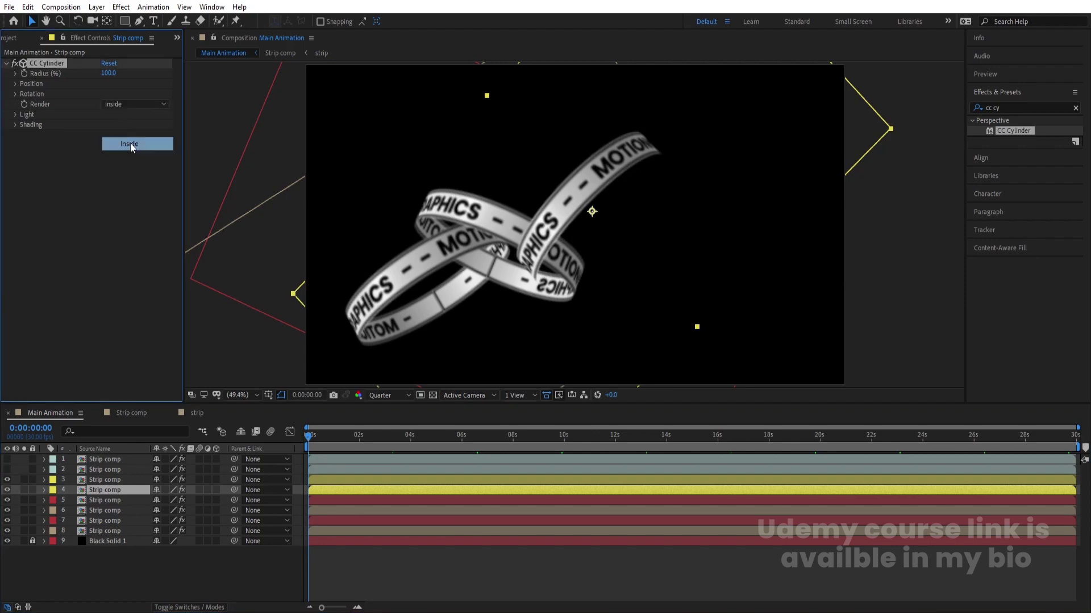
Step: Move the yellow-labelled Inside copy just below the upper red-labelled layer and preview the animation
click(100, 492)
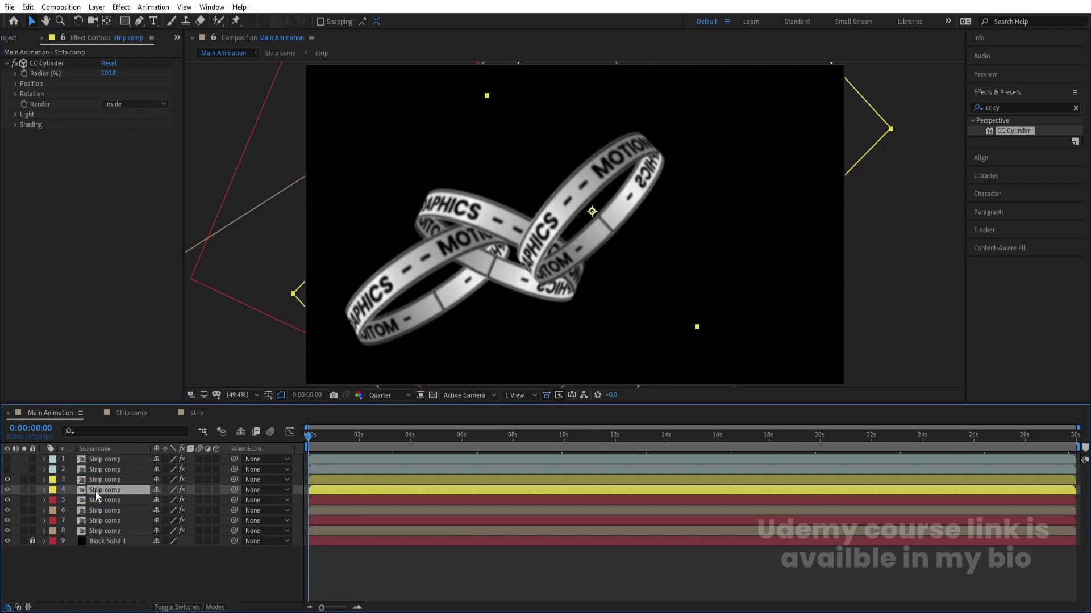
drag(97, 492, 108, 503)
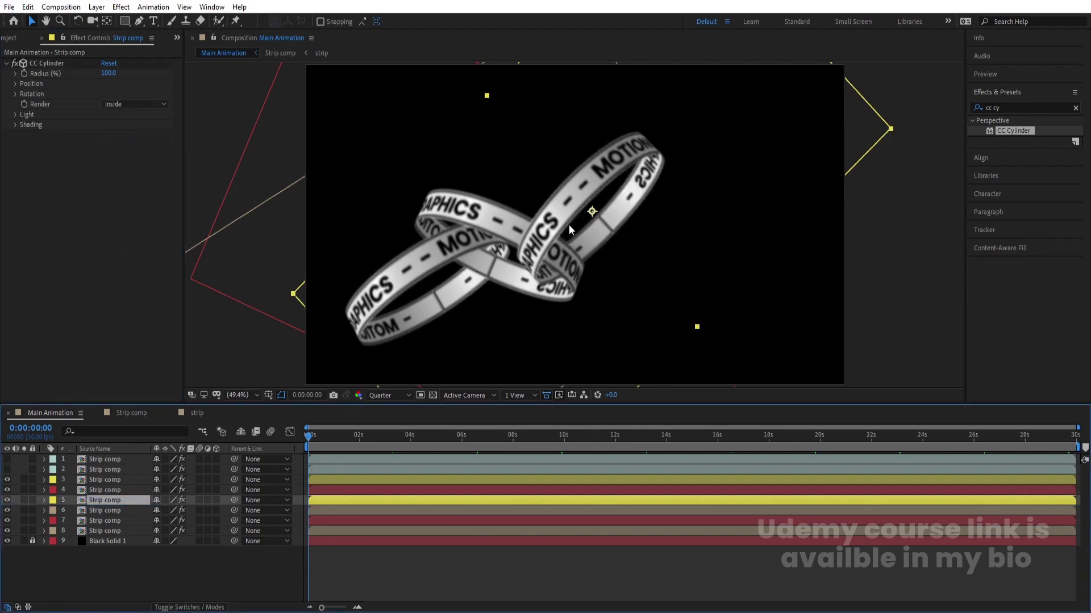
key(space)
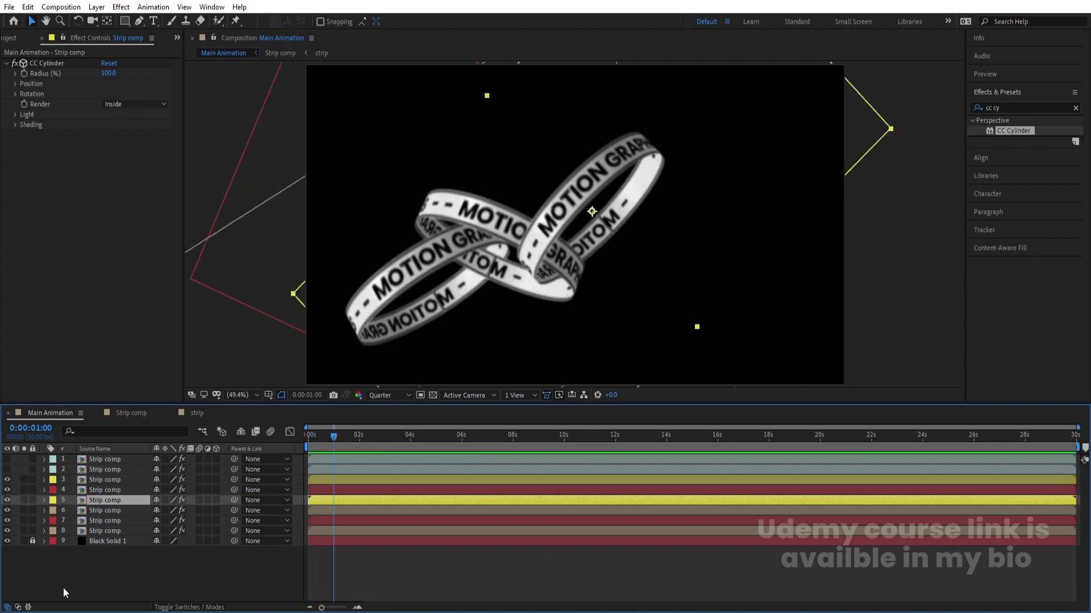
Step: Show the fourth ring's aqua-labelled layer, duplicate it and set the upper copy's CC Cylinder Render to Outside
click(106, 469)
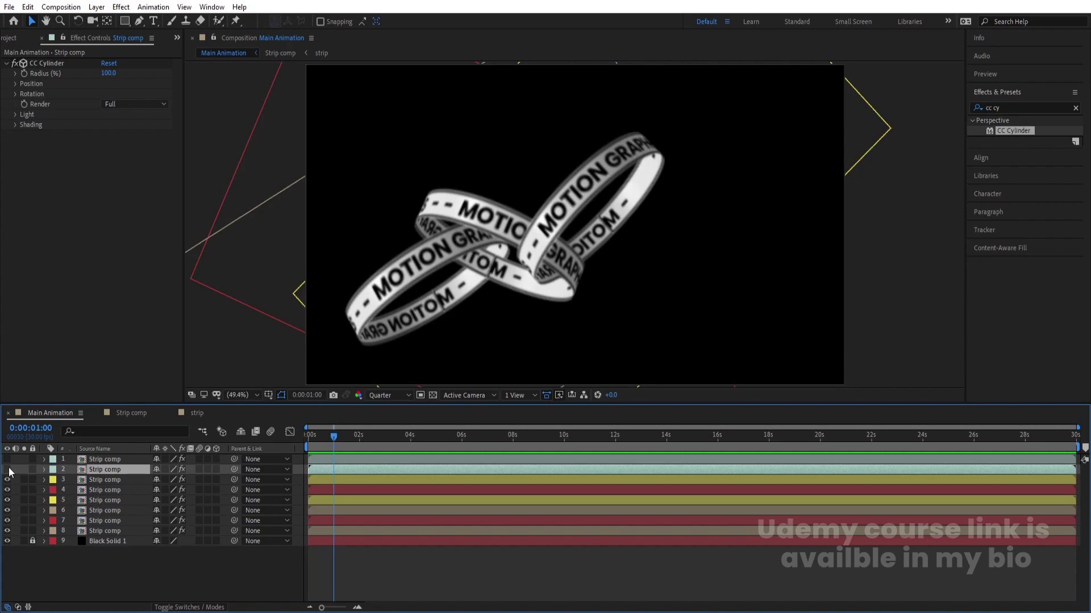
click(8, 469)
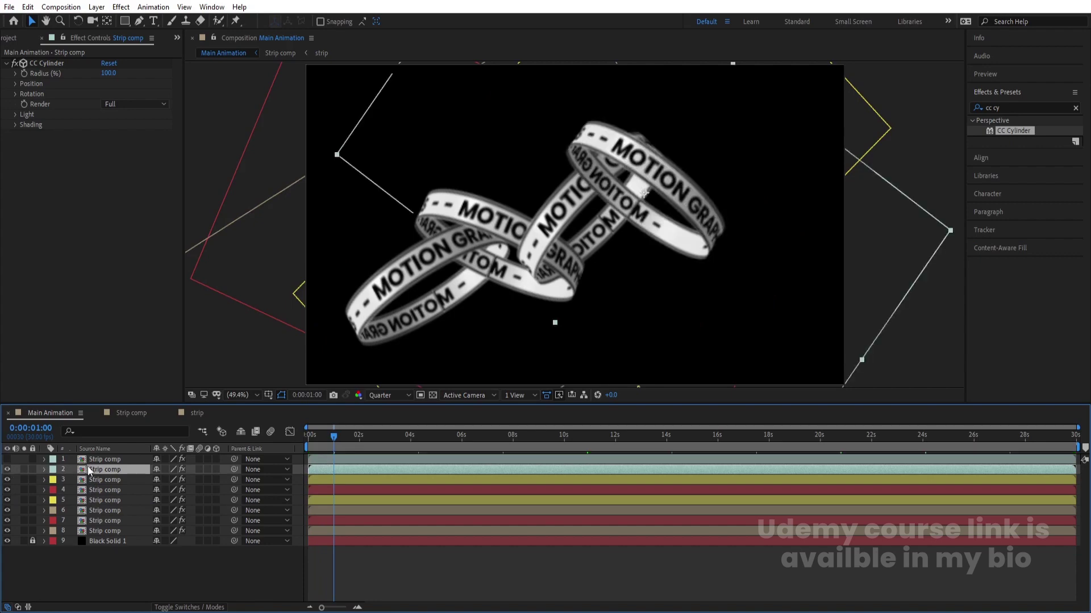
key(ctrl+d)
click(126, 104)
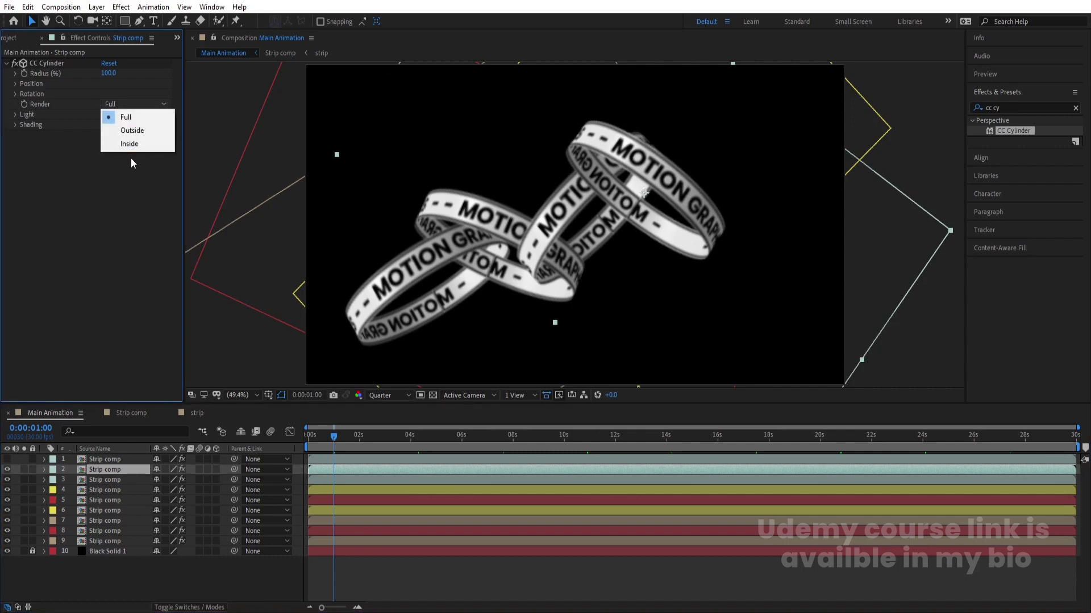
click(125, 130)
Step: Set the lower aqua-labelled copy's CC Cylinder Render to Inside and move it just below the upper yellow-labelled layer
click(94, 479)
click(119, 104)
click(126, 143)
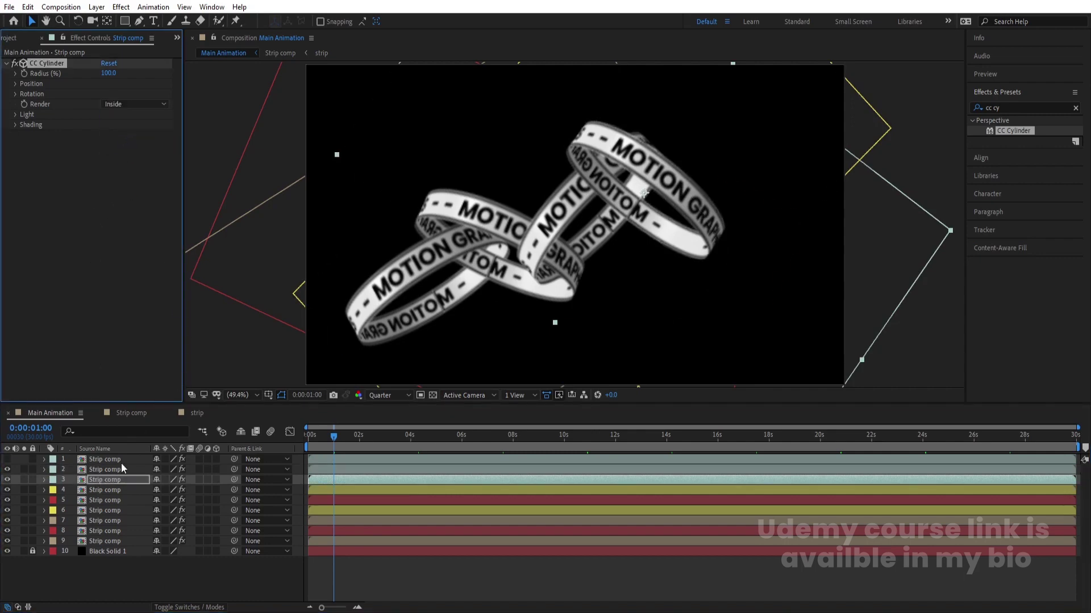
drag(96, 482, 120, 492)
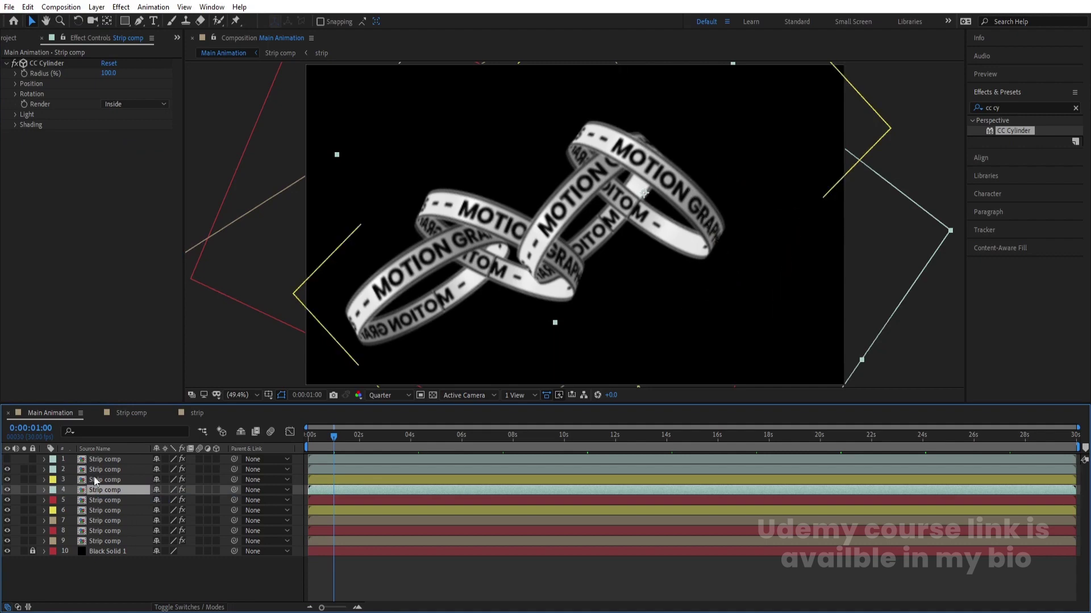
Step: Show the topmost Strip comp ring layer and change its label colour to pink
click(101, 461)
click(7, 459)
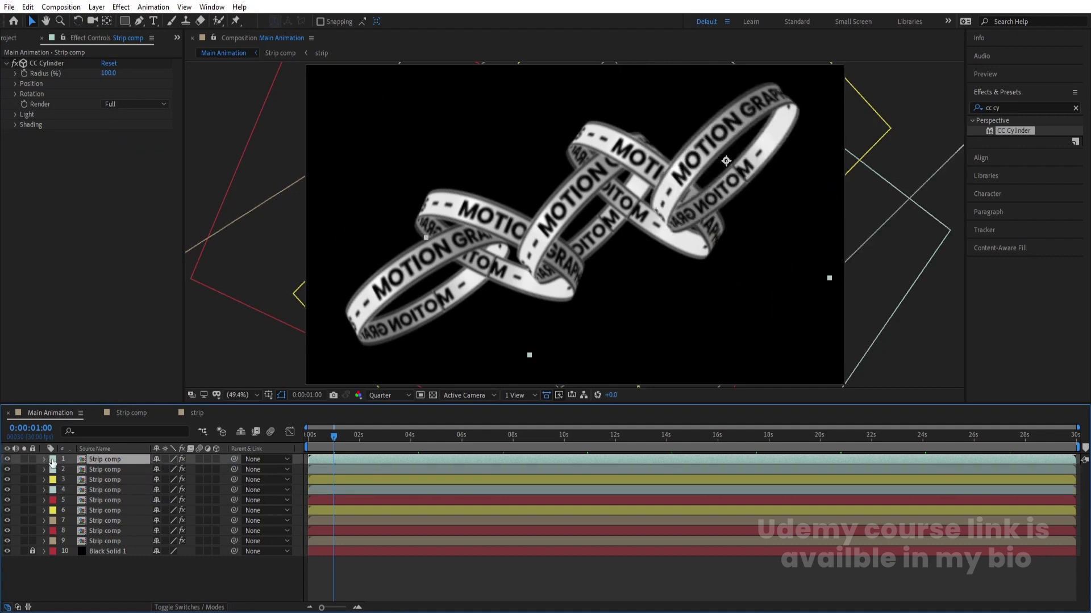
click(53, 462)
click(84, 299)
Step: Duplicate the pink-labelled ring and set CC Cylinder Render to Outside on the upper copy and Inside on the lower copy
key(ctrl+d)
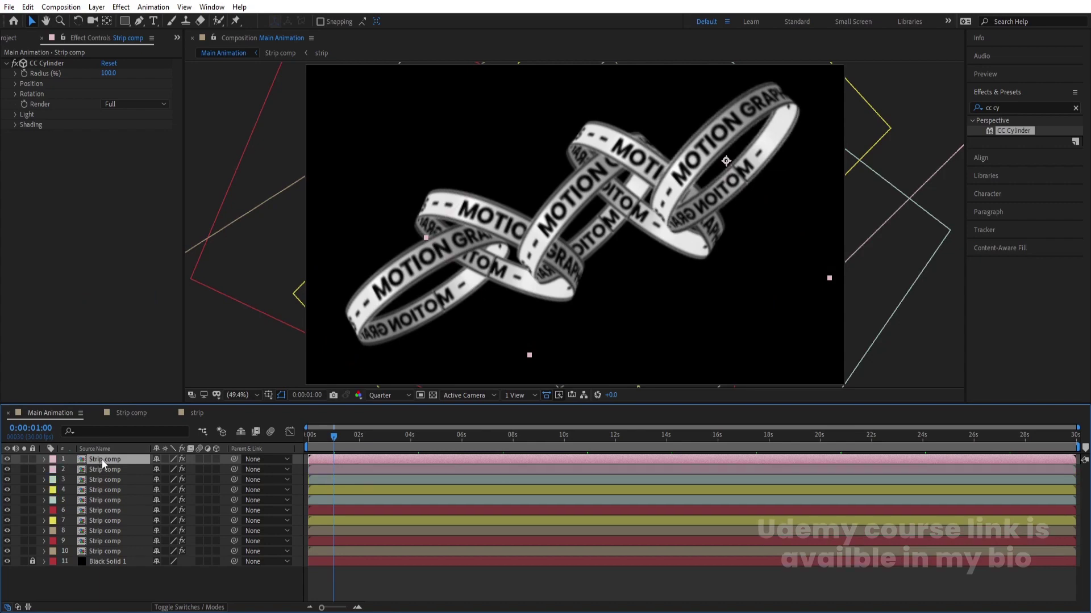
click(124, 104)
click(125, 117)
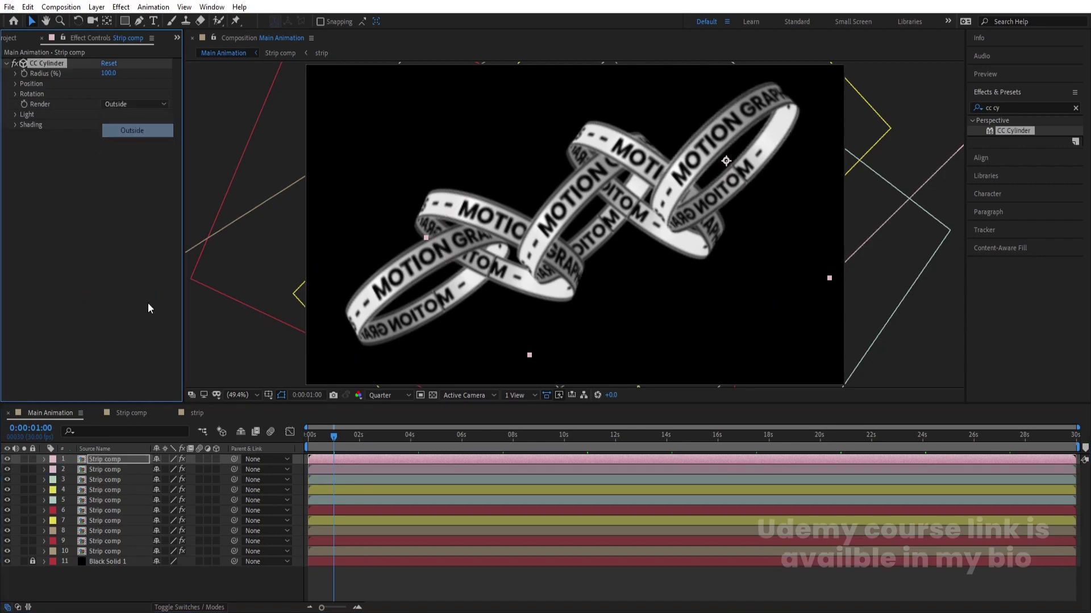
click(114, 468)
click(114, 102)
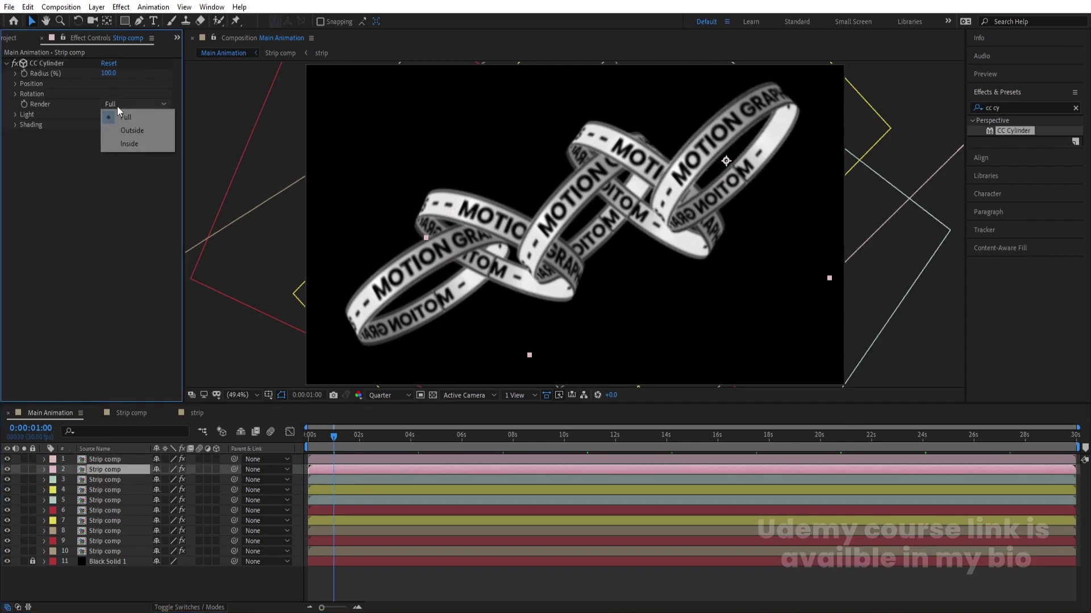
click(138, 144)
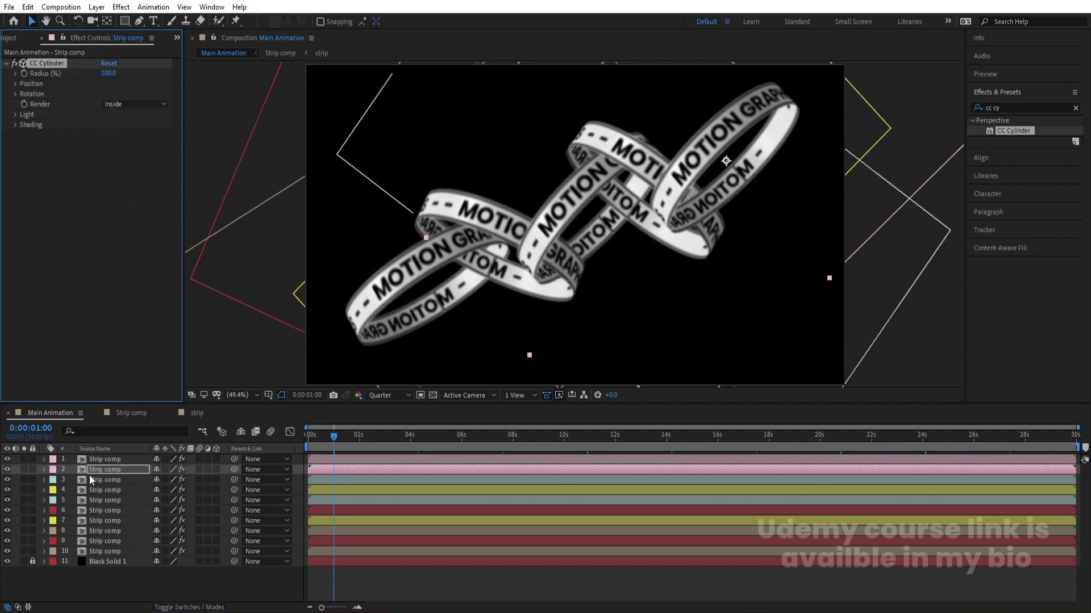
Step: Move the lower pink-labelled layer just below the upper aqua-labelled layer and preview the animation from the start
drag(90, 473, 107, 483)
key(space)
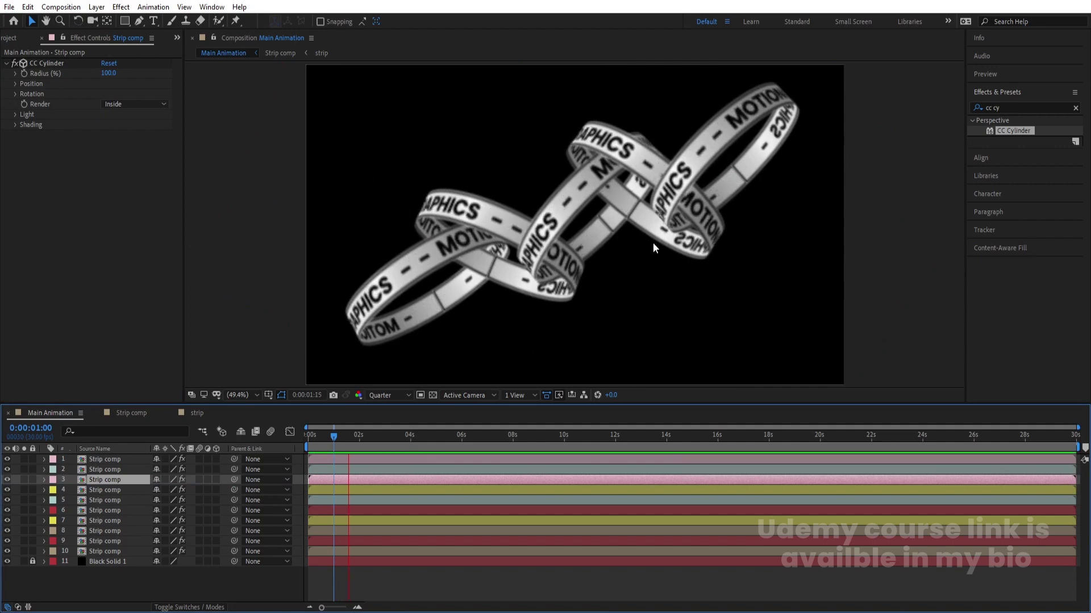
key(space)
key(Home)
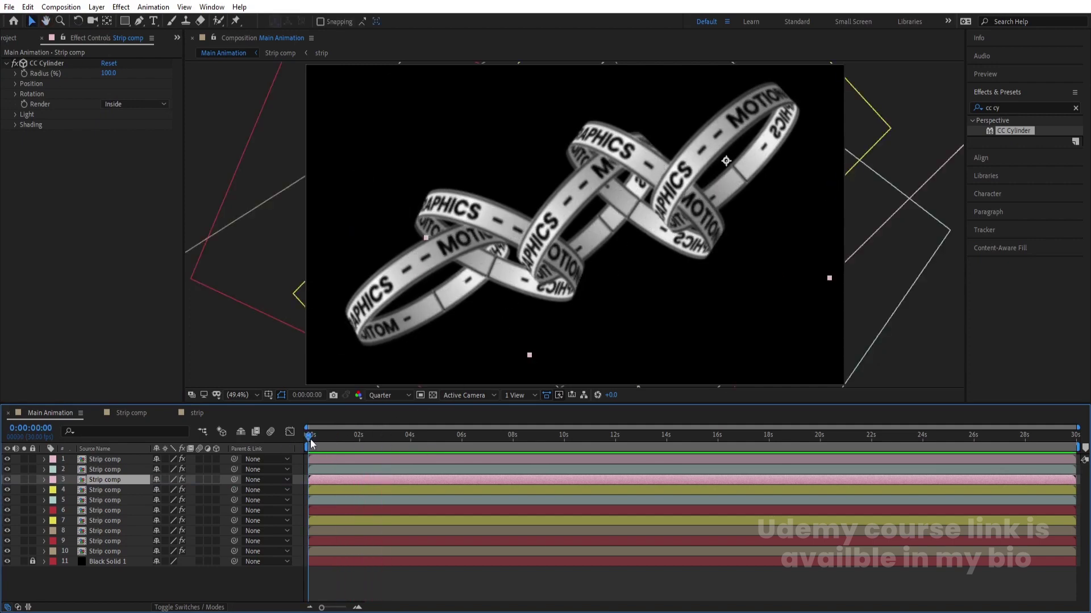
key(space)
key(space)
key(Home)
click(343, 584)
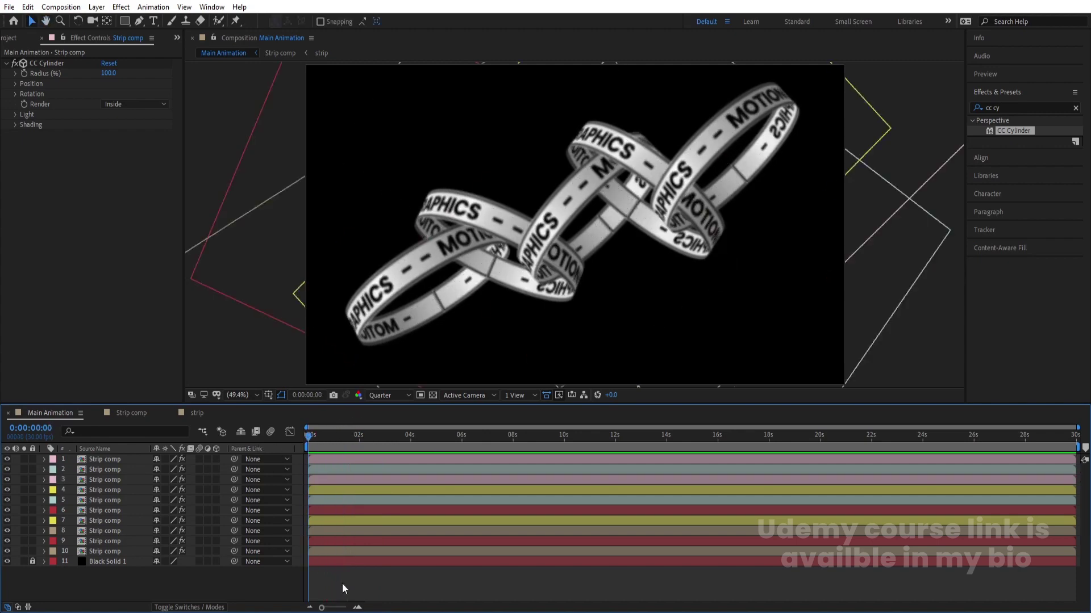
Step: Trim the in points of both red-labelled ring layers to 0:00:00:10
key(equal)
key(equal)
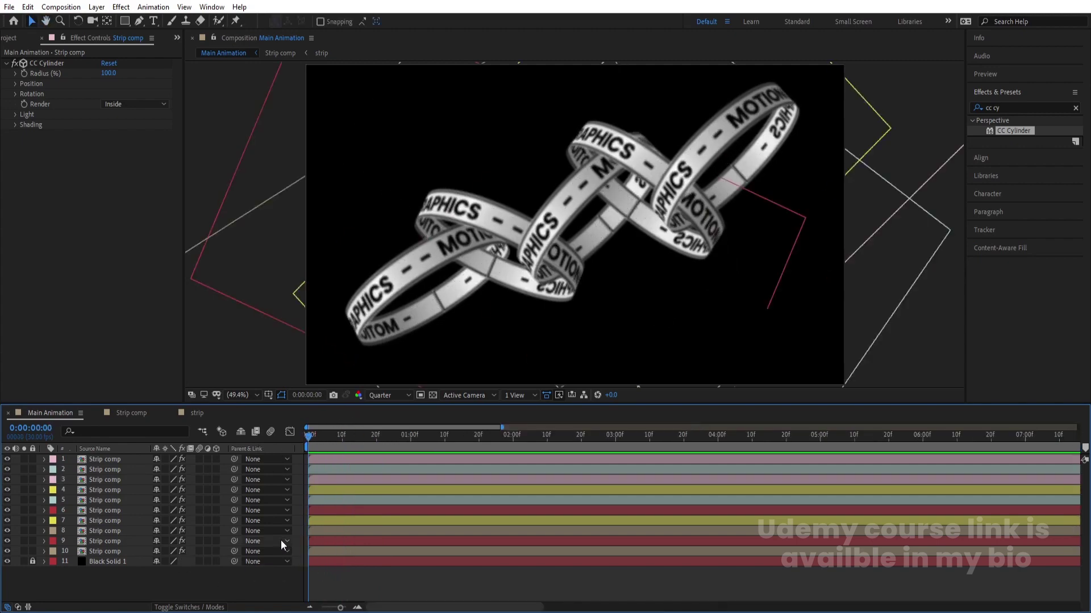
click(341, 435)
click(98, 542)
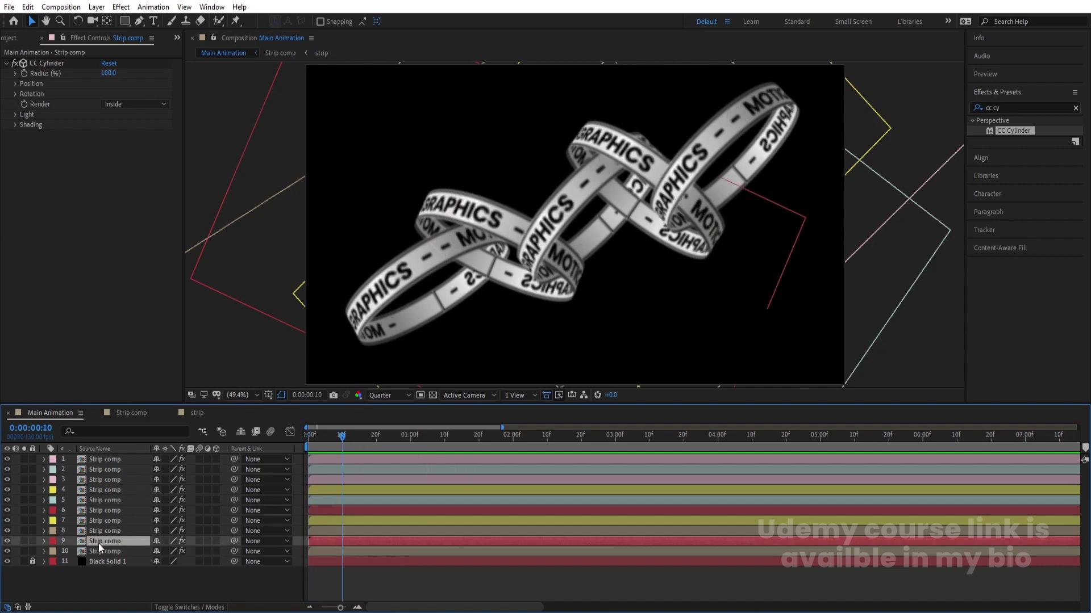
ctrl+click(334, 509)
key(alt+bracketleft)
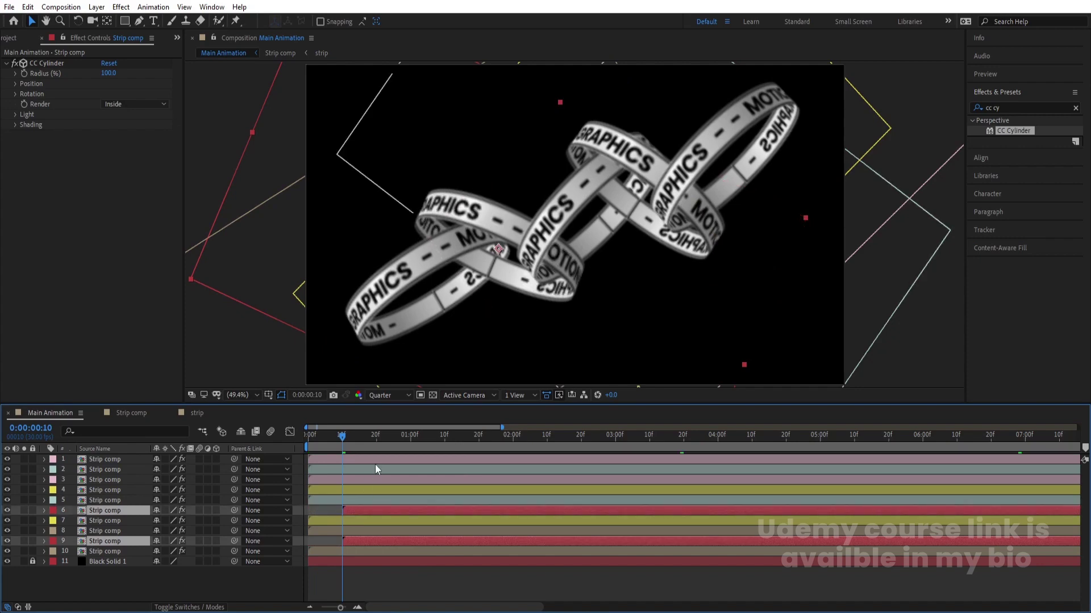
Step: Trim the in points of both yellow-labelled ring layers to 0:00:00:20
click(376, 435)
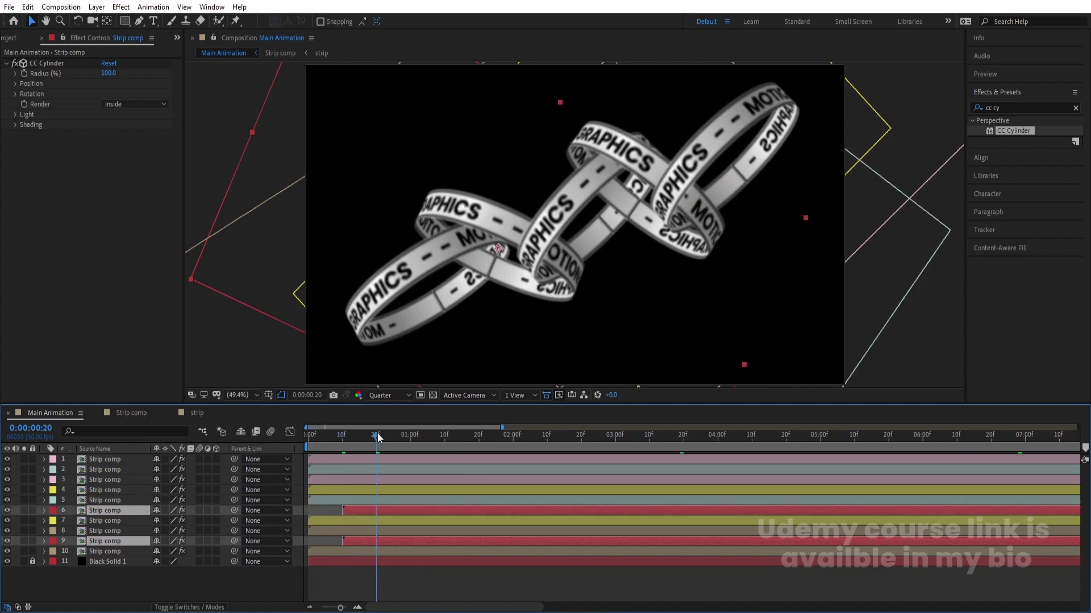
click(336, 520)
ctrl+click(324, 491)
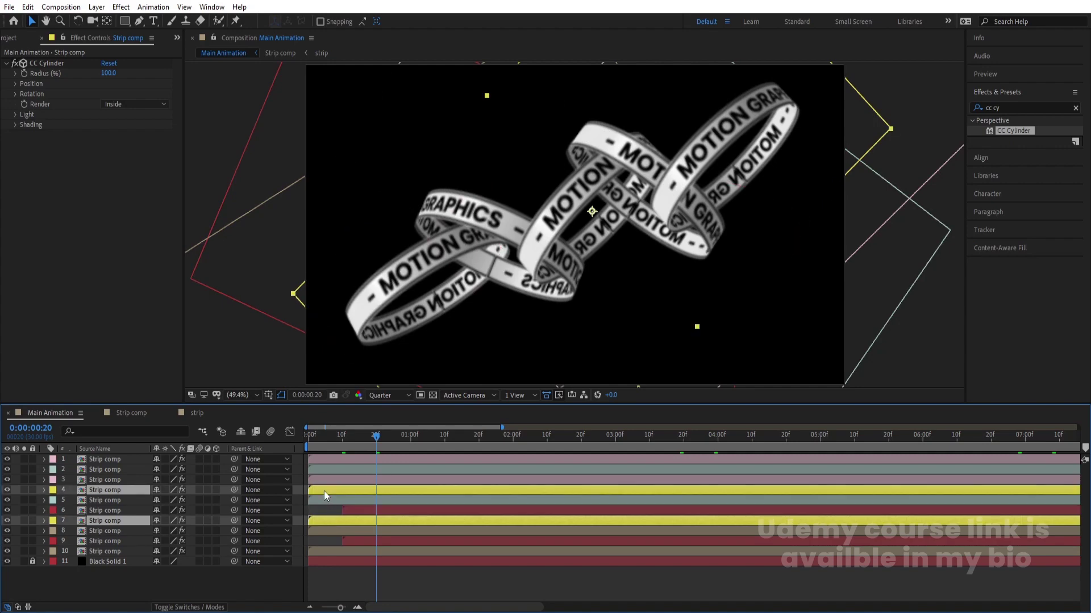
key(alt+bracketleft)
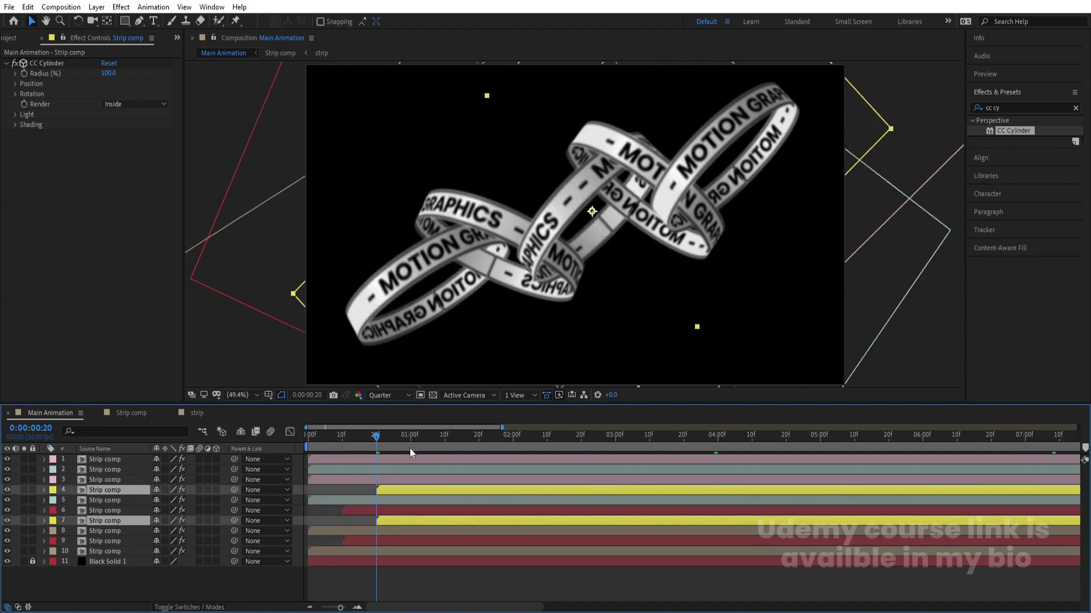
Step: Trim the in points of both aqua-labelled ring layers to 0:00:01:00
click(410, 438)
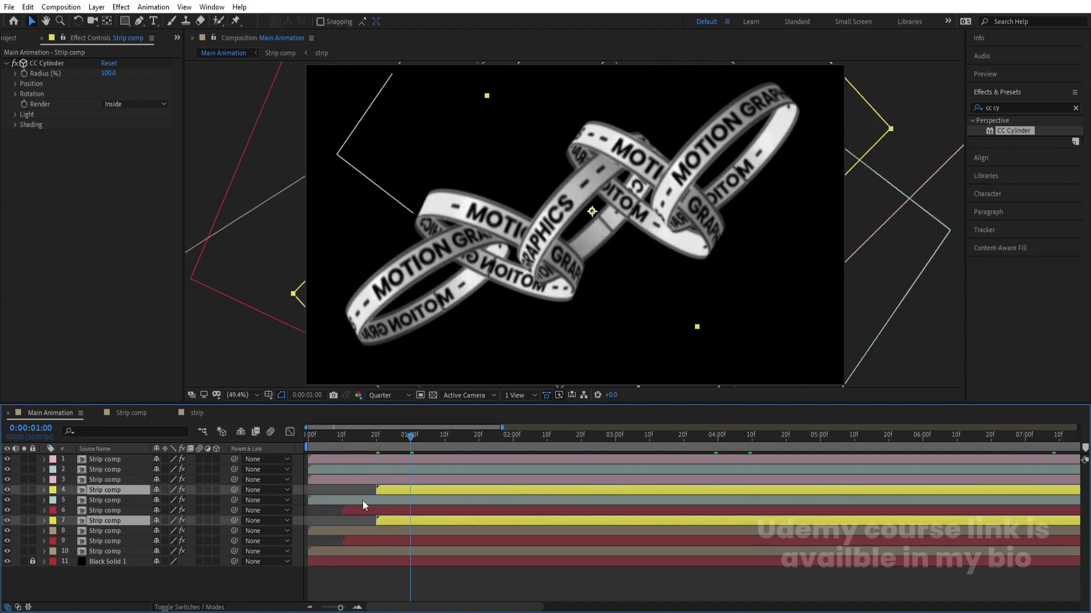
click(362, 499)
ctrl+click(321, 470)
key(alt+bracketleft)
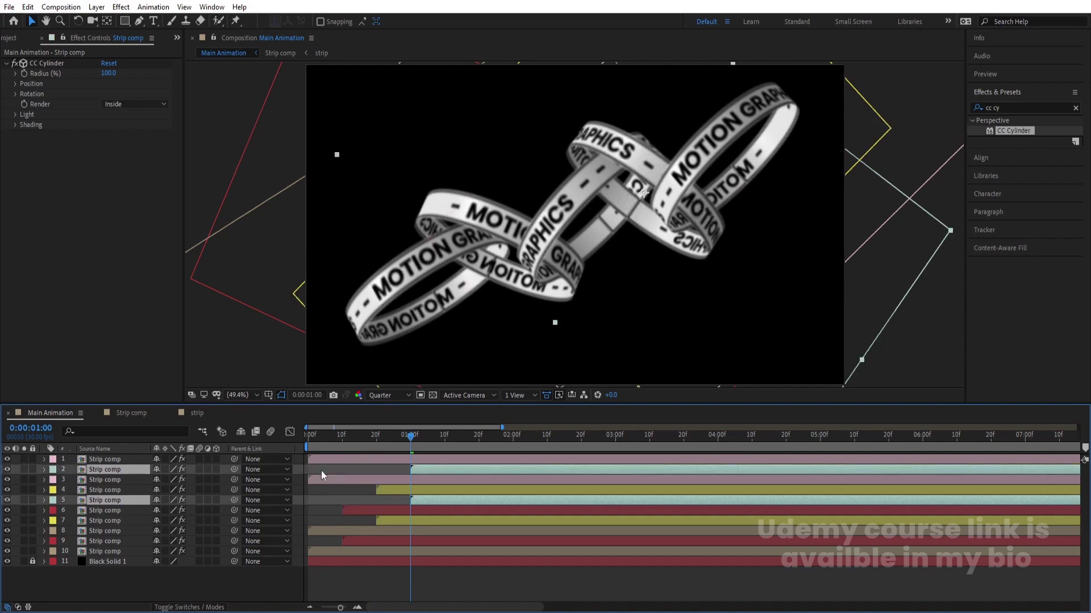
Step: Trim the in points of both pink-labelled ring layers to 0:00:01:10
click(446, 443)
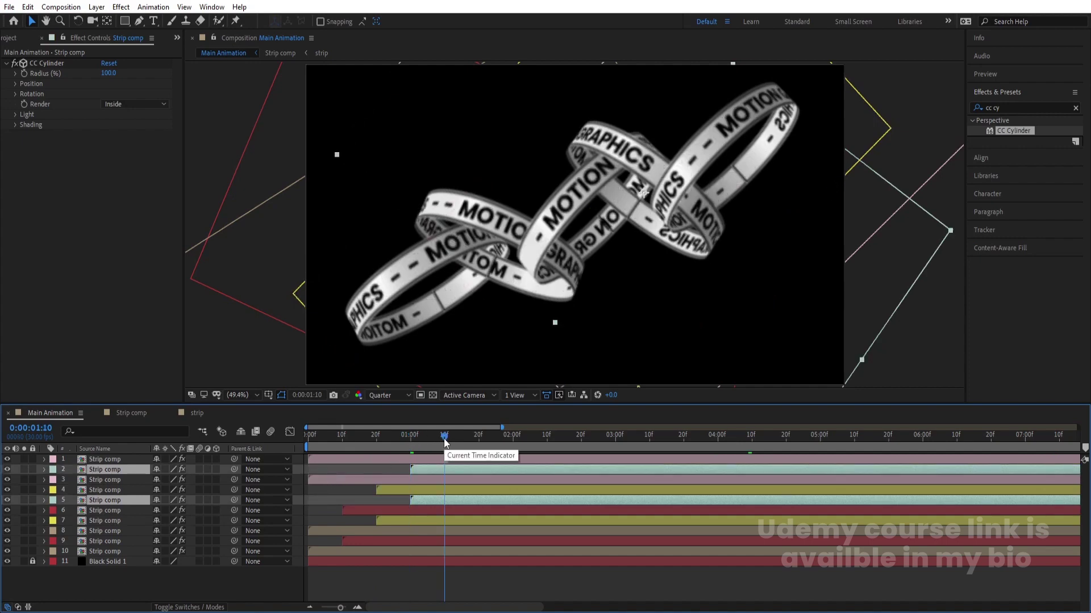
click(430, 478)
ctrl+click(403, 459)
key(alt+bracketleft)
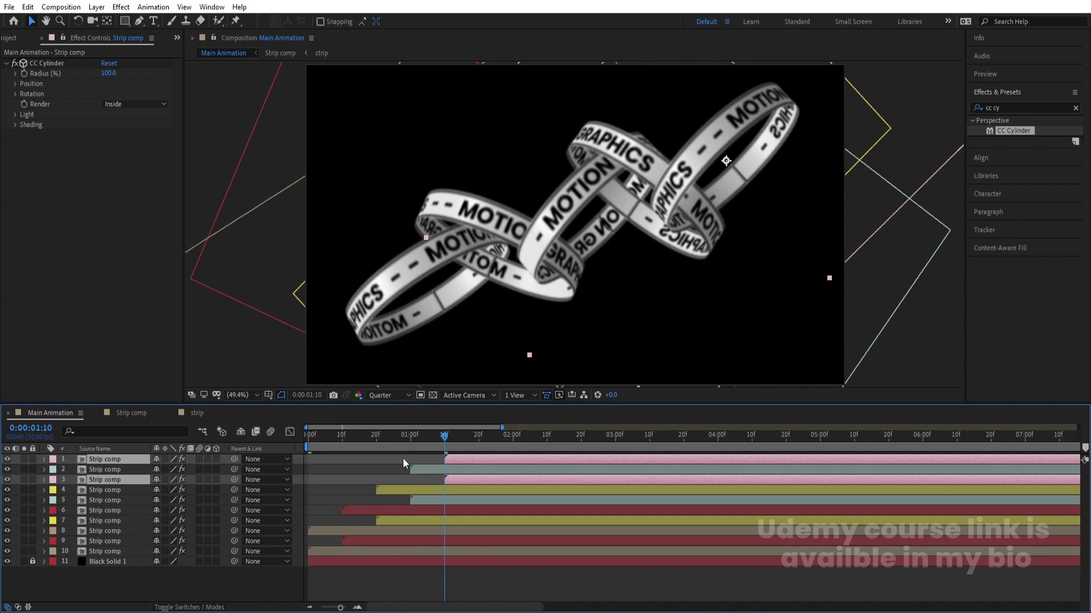
Step: Align all ring layers at 0:00:01:10, shift them together to start at 0:00:00:00, and preview the offset animation
key(ctrl+a)
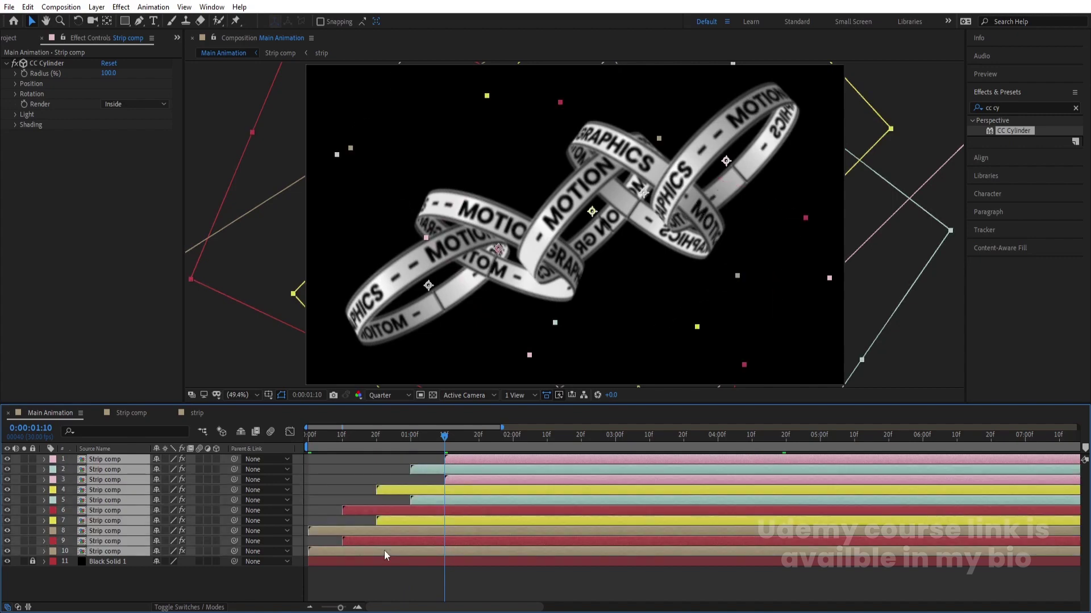
key(alt+bracketleft)
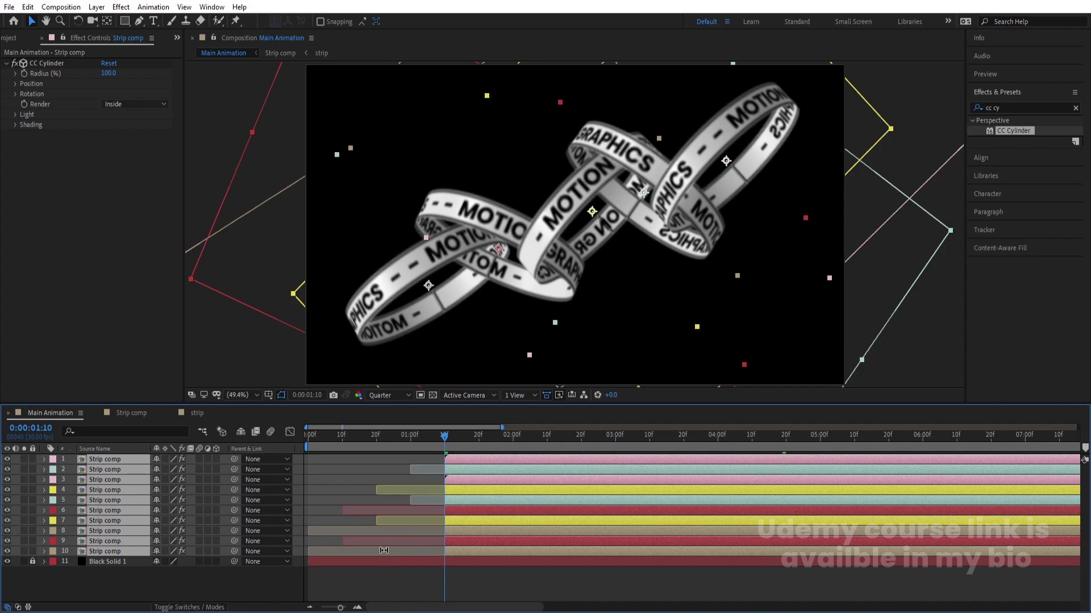
drag(377, 432, 254, 435)
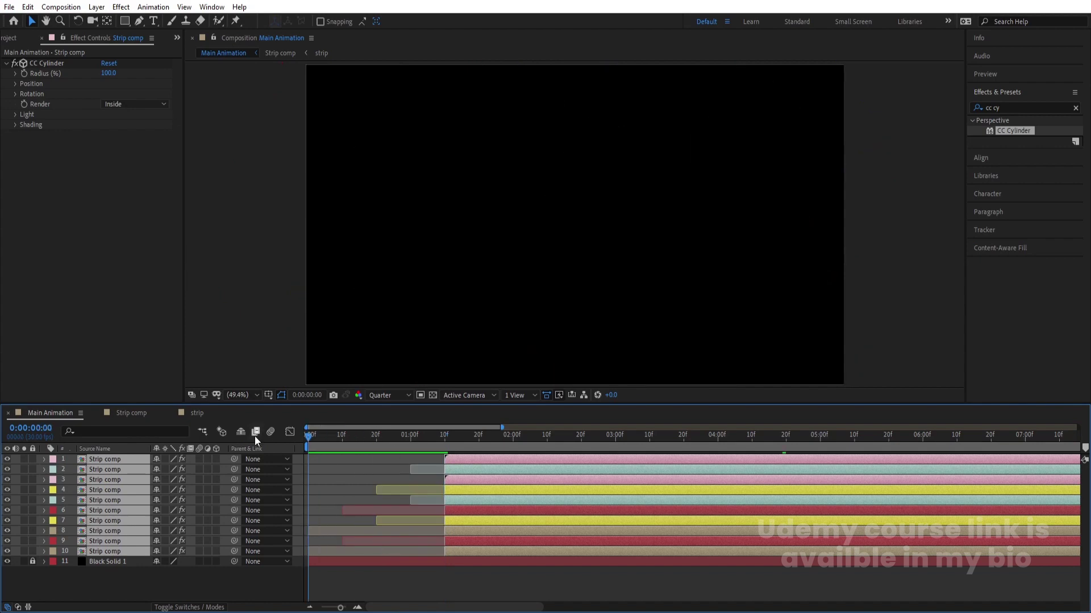
key(bracketleft)
key(space)
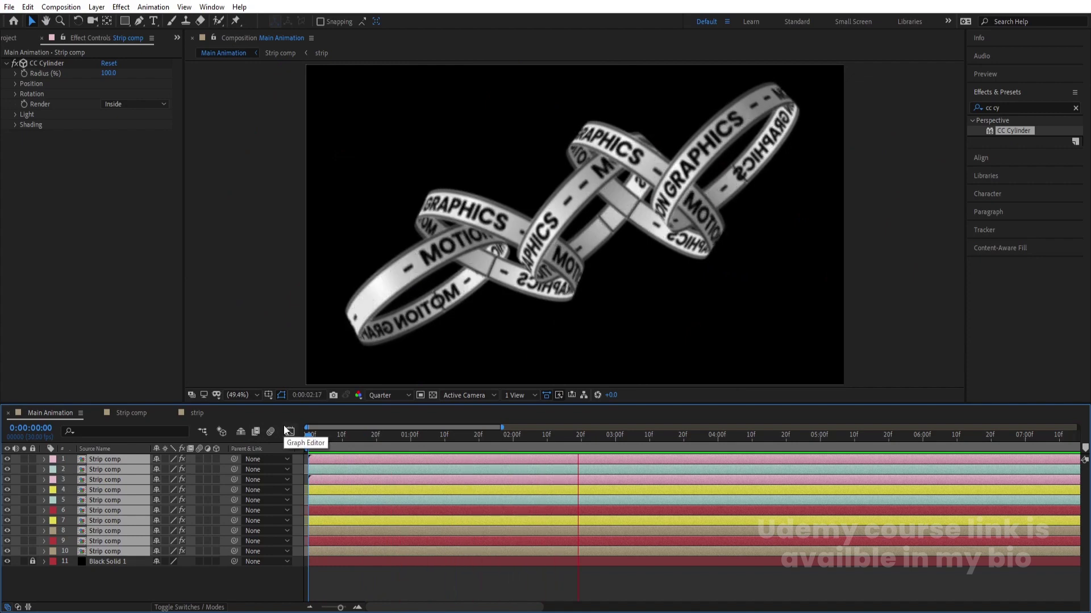
key(space)
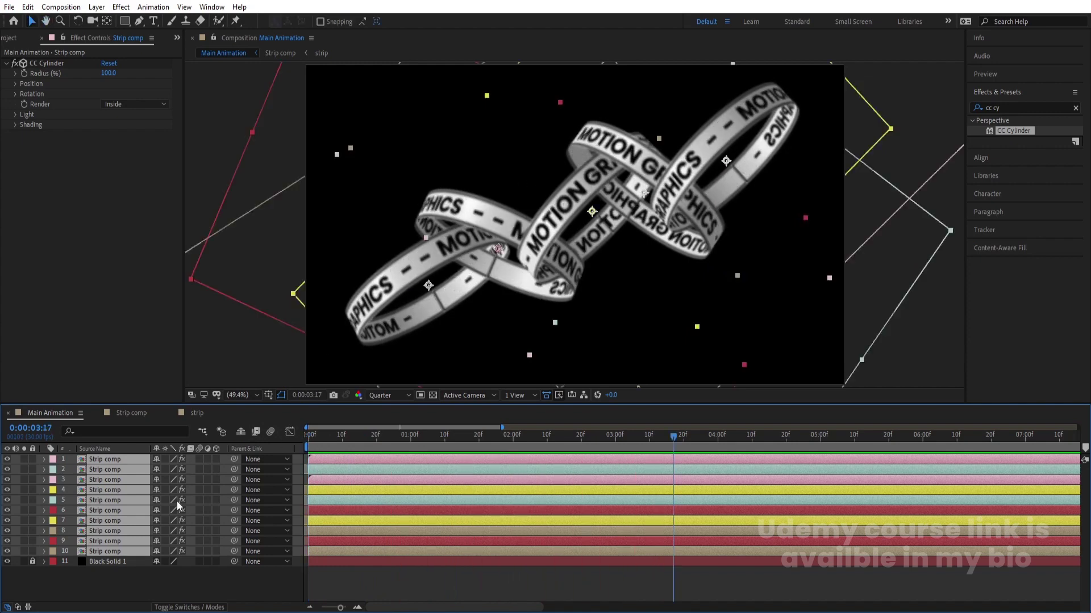
click(138, 574)
key(space)
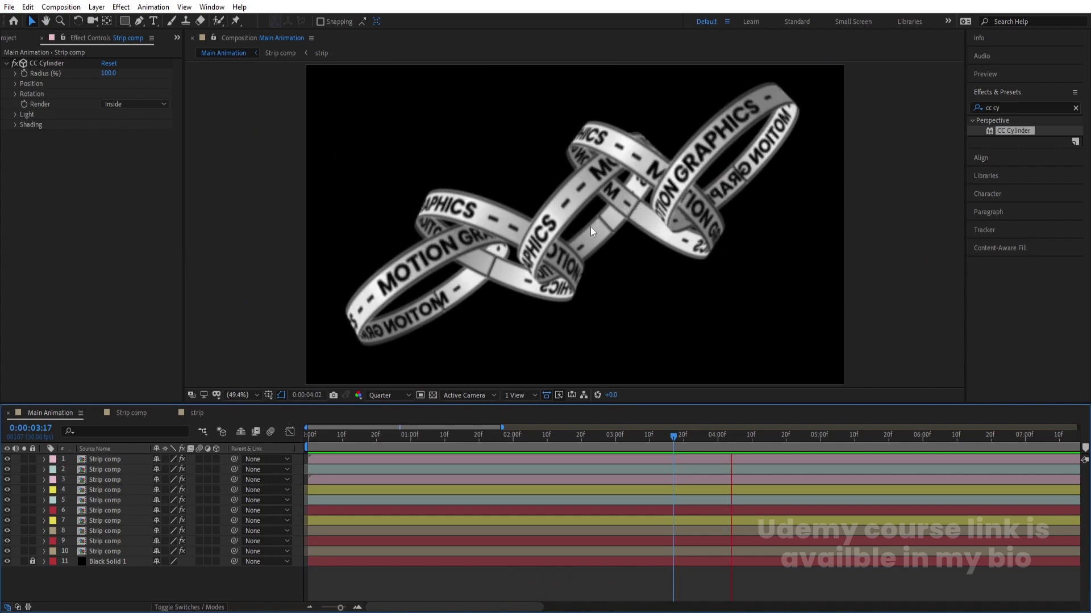
Step: In the strip comp, stretch the text layer's Position keyframes so the last one falls at 0:00:04:09, and preview the slower loop
click(201, 413)
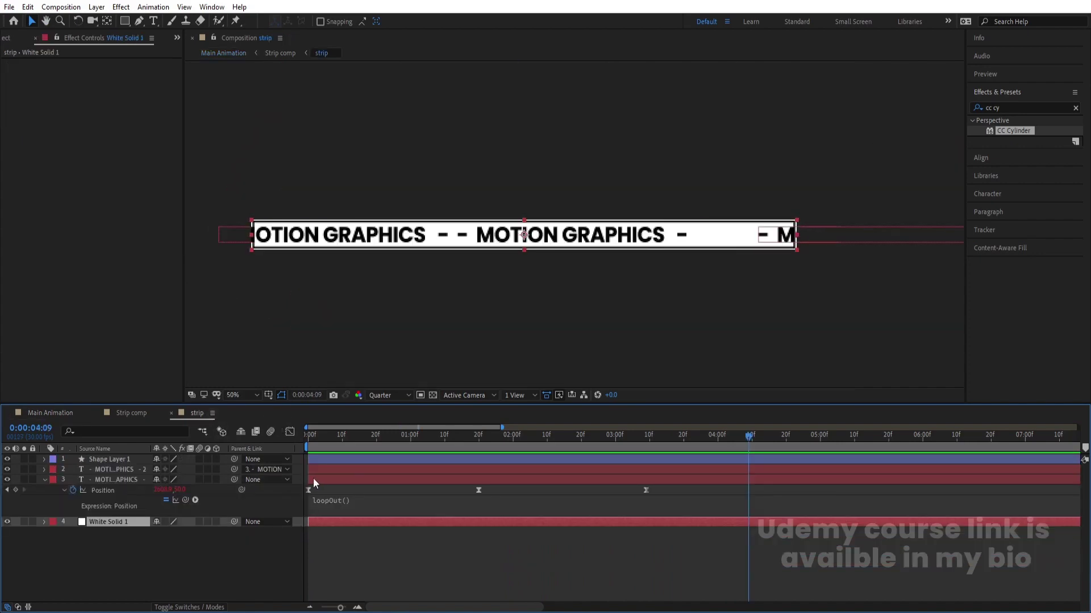
click(352, 544)
key(minus)
key(minus)
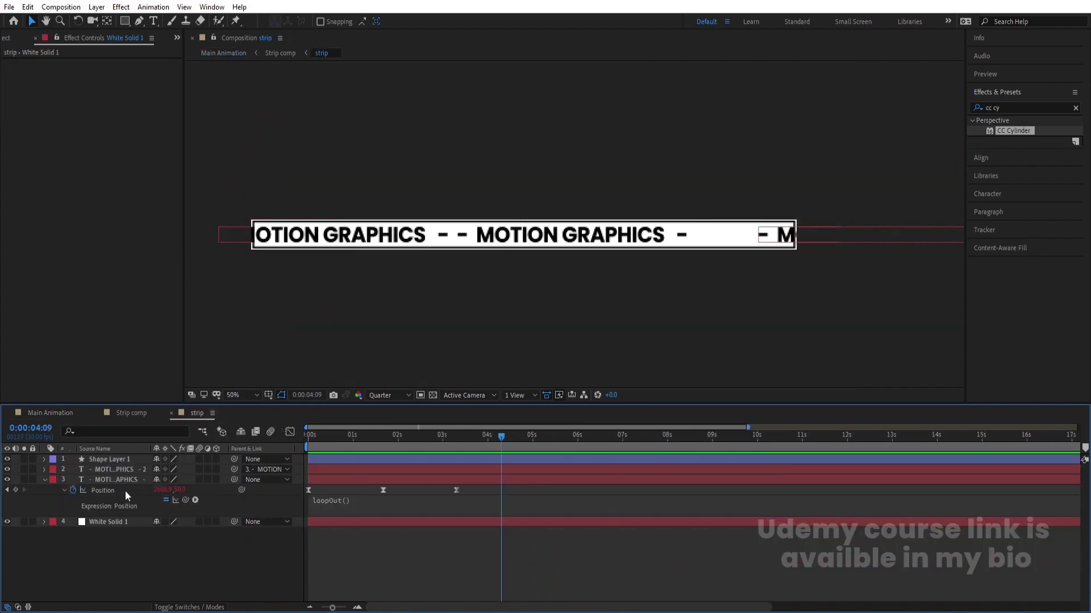
click(125, 491)
drag(456, 490, 501, 489)
key(Home)
key(space)
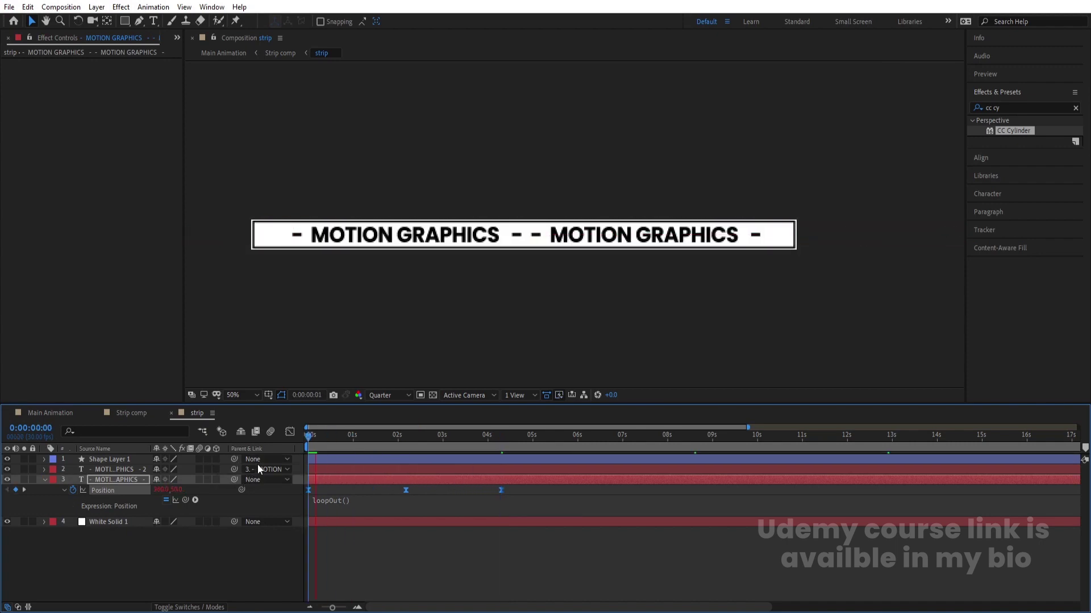
Step: Preview the slower rings in Main Animation and set the preview resolution to Full
click(39, 412)
key(space)
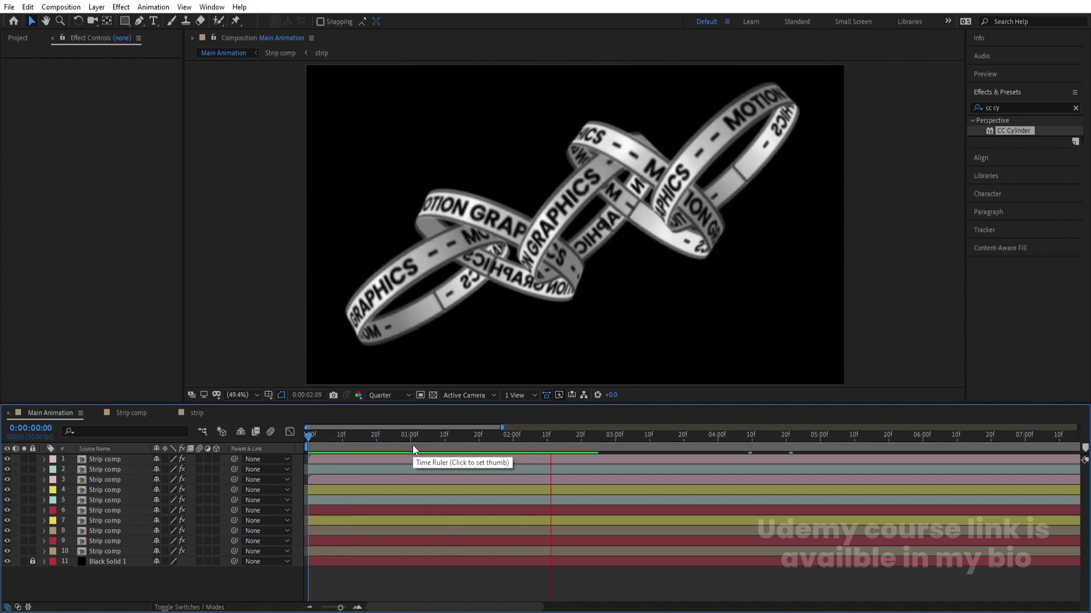
key(space)
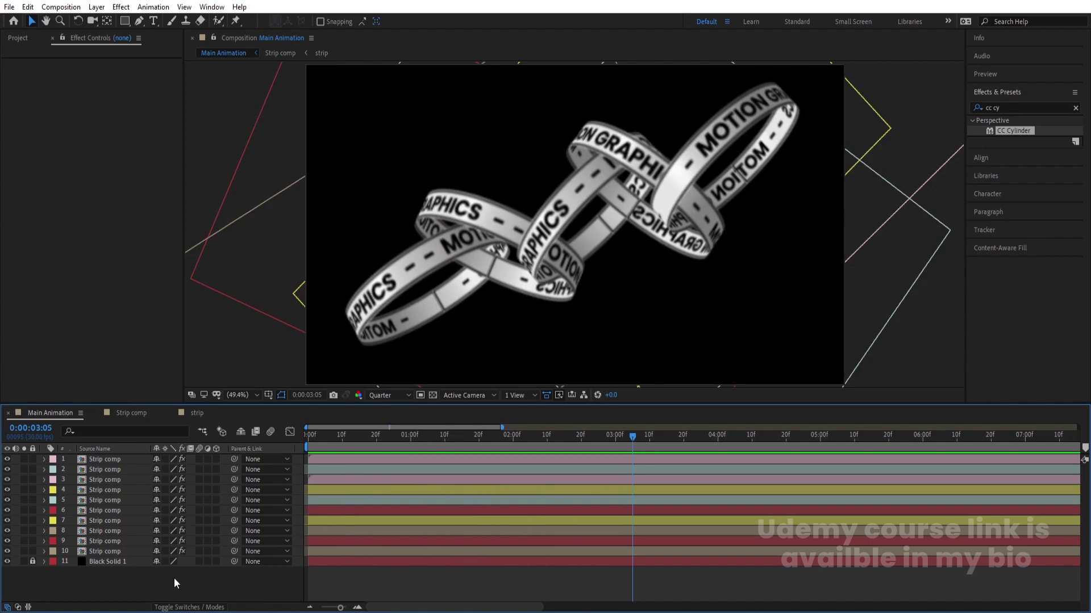
click(389, 395)
click(389, 424)
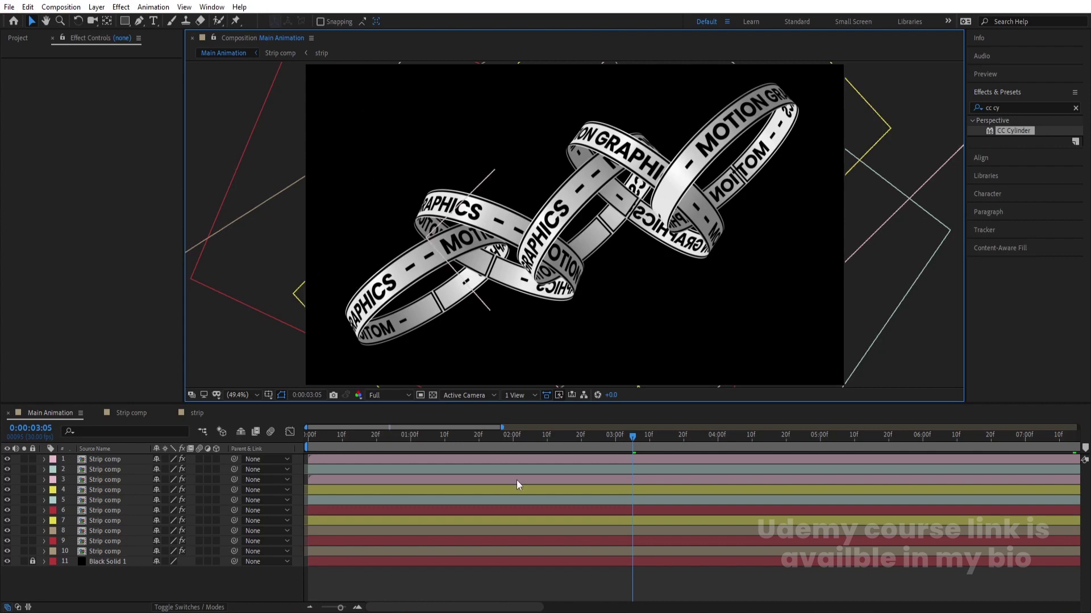
Step: Apply the Tint effect to the lower red-labelled ring layer and swap its black and white mapping colours
click(94, 543)
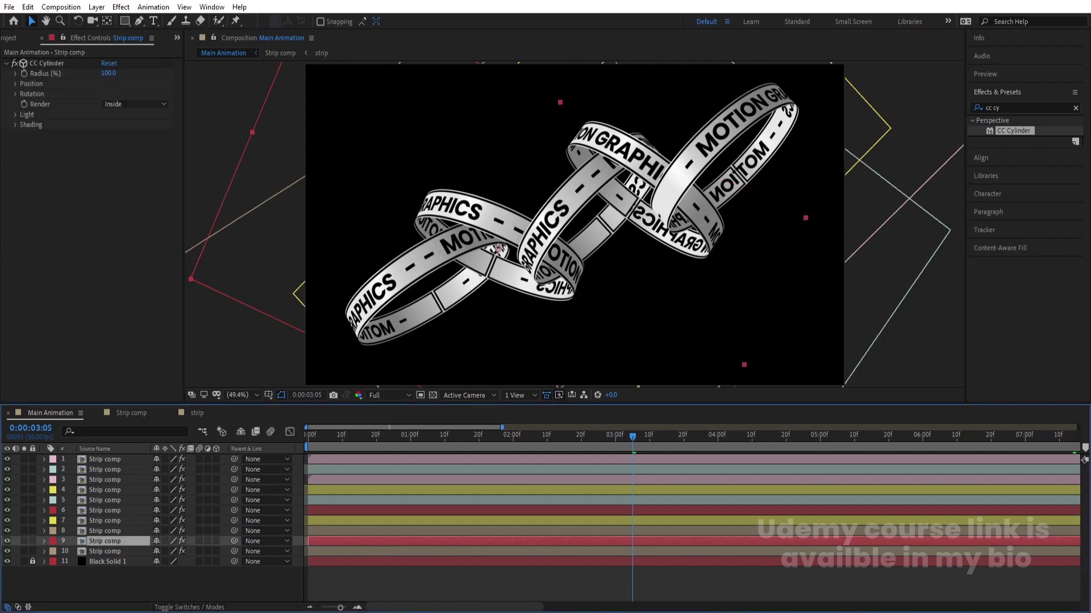
click(1021, 109)
text(tint)
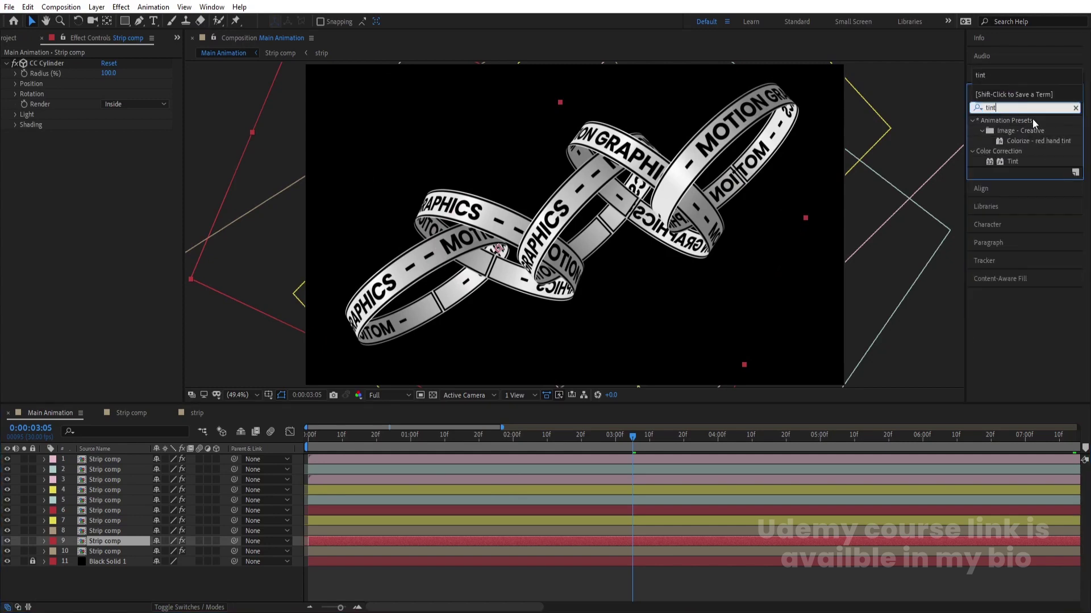
double_click(1010, 163)
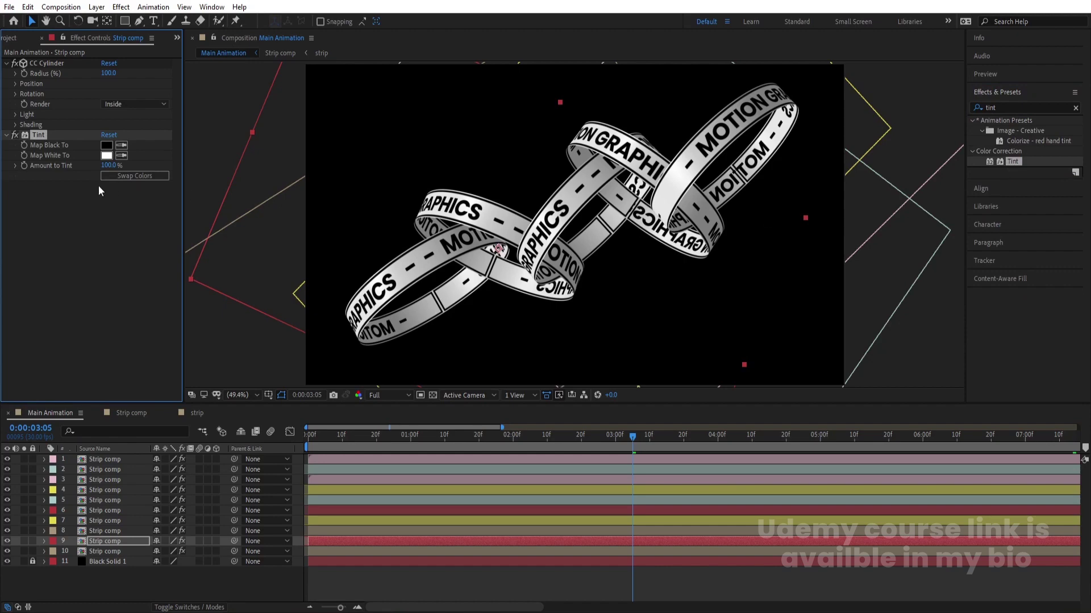
click(128, 177)
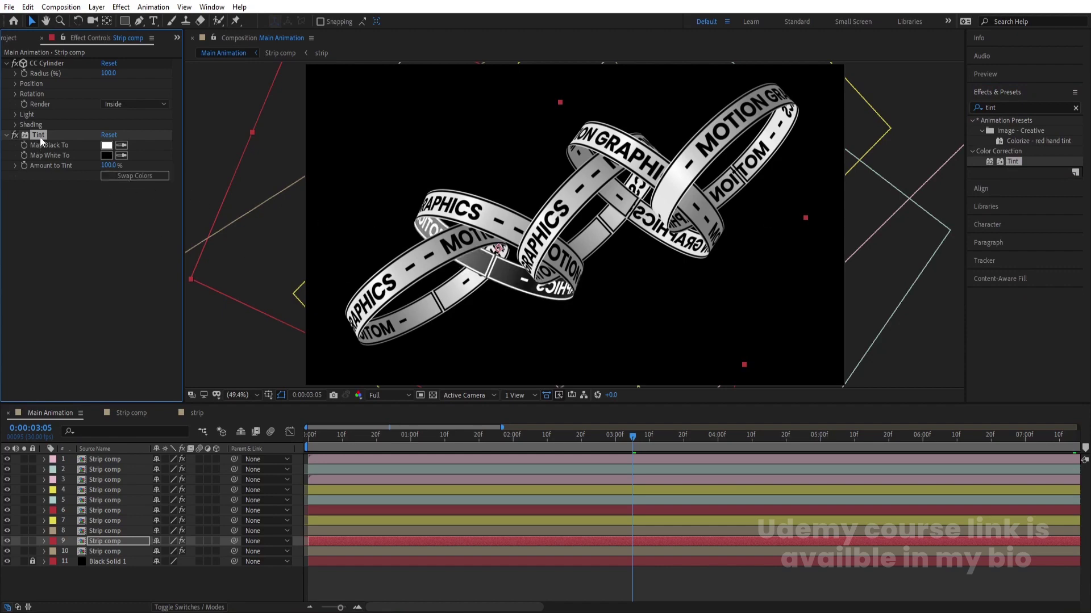
Step: Copy the swapped Tint effect onto the upper red-labelled ring layer and advance one frame
click(105, 513)
key(ctrl+v)
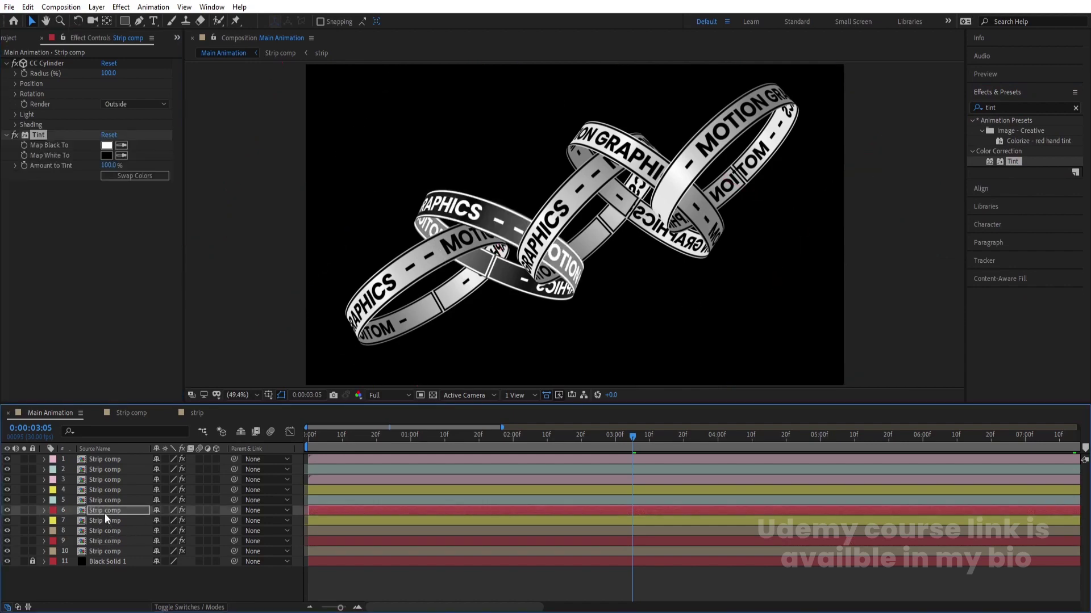
key(Page_Down)
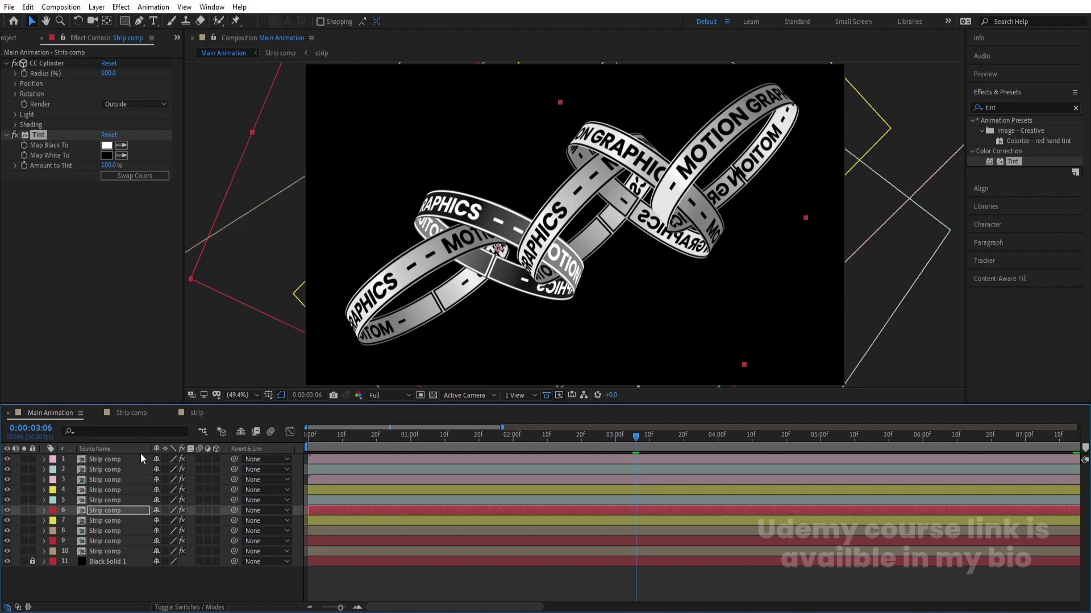
Step: Check layers 3, 4 and 5 by toggling their visibility, and set the label colour of the fourth ring's Inside layer to Dark Green
click(103, 479)
click(8, 479)
click(7, 479)
click(7, 489)
click(7, 490)
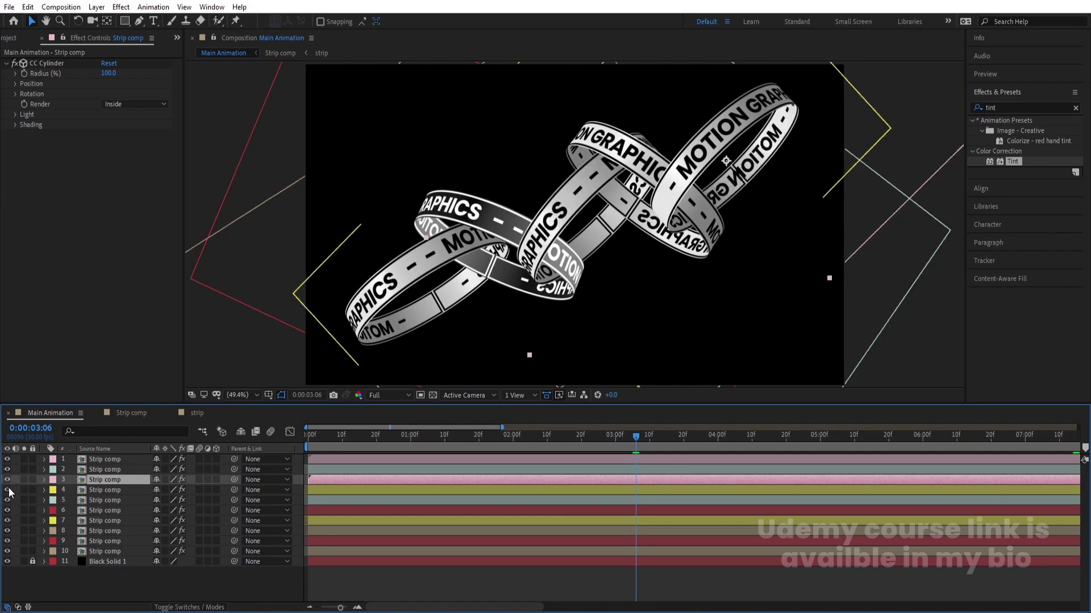
click(8, 500)
click(8, 499)
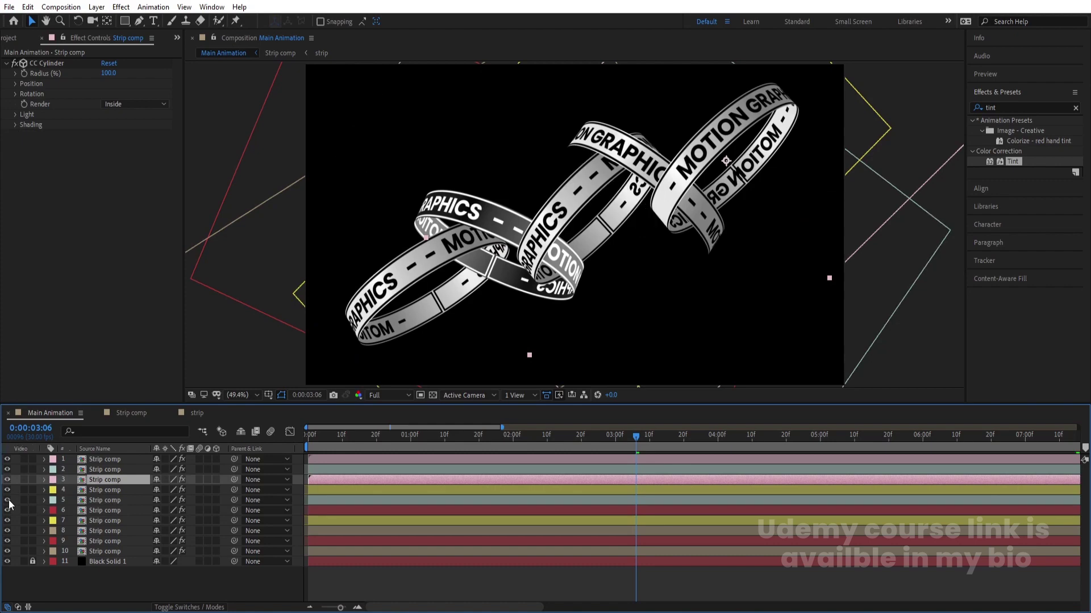
click(75, 500)
click(52, 501)
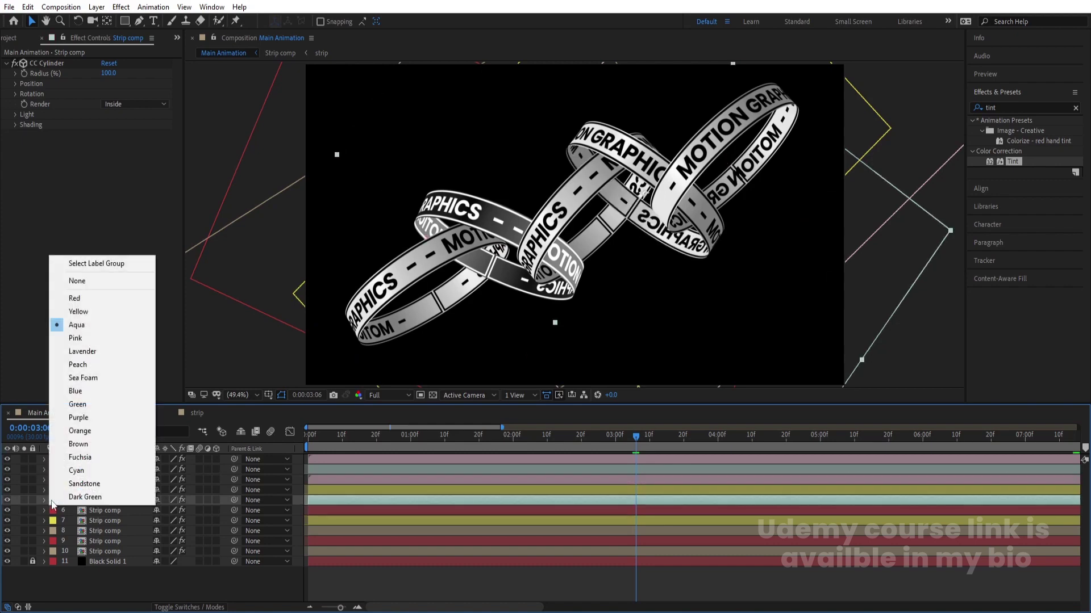
click(72, 498)
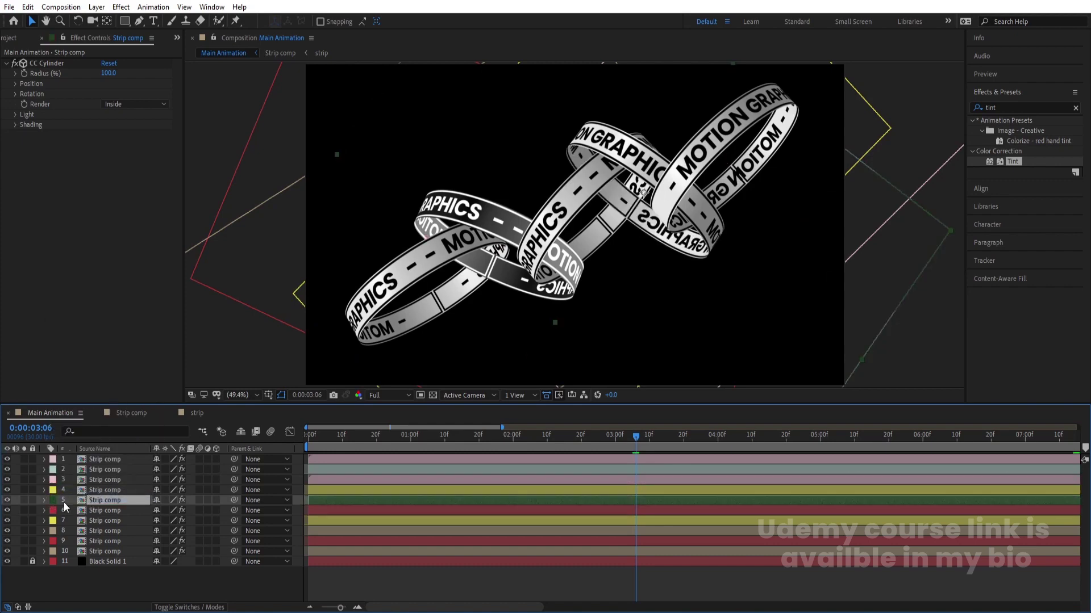
Step: Undo the Dark Green label change, apply Tint to layer 5 and swap the effect's black and white mapping colours
key(ctrl+z)
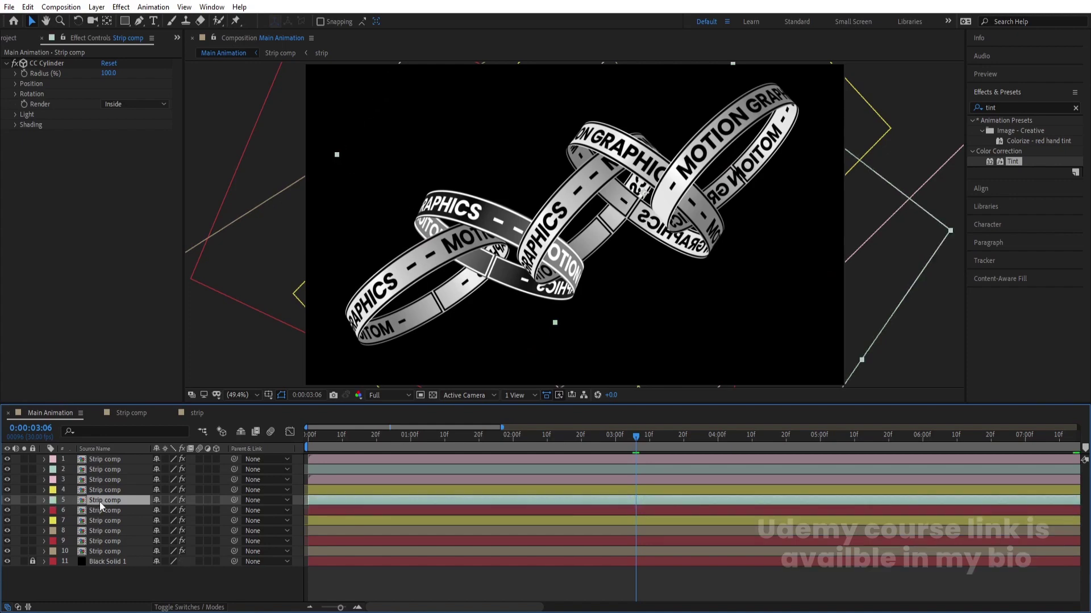
double_click(1012, 162)
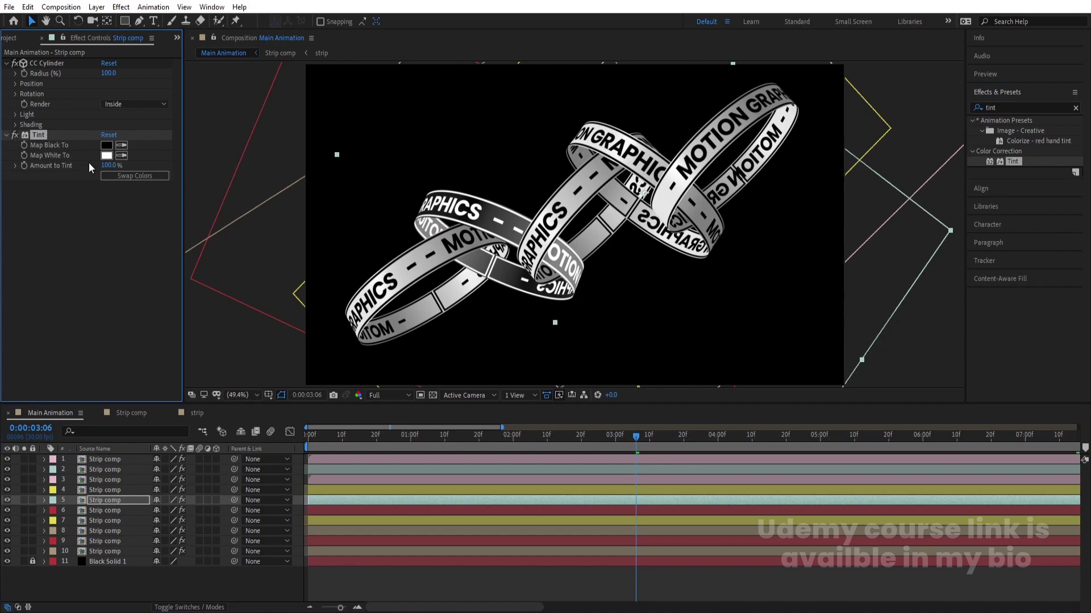
click(123, 179)
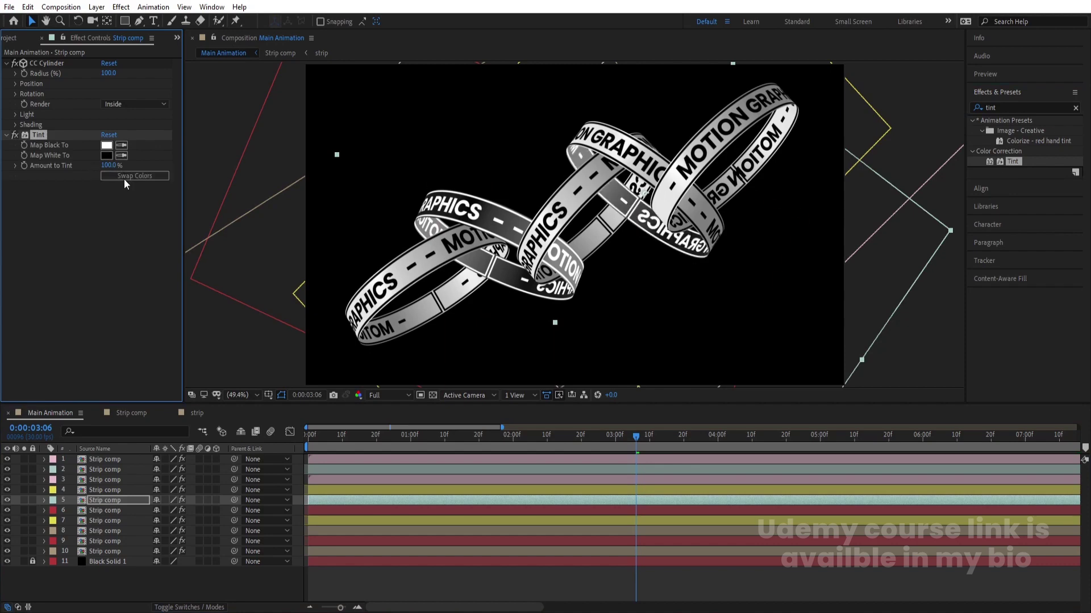
Step: Apply Tint to layer 2 with its black and white mapping colours swapped, and preview the inverted ring
click(107, 470)
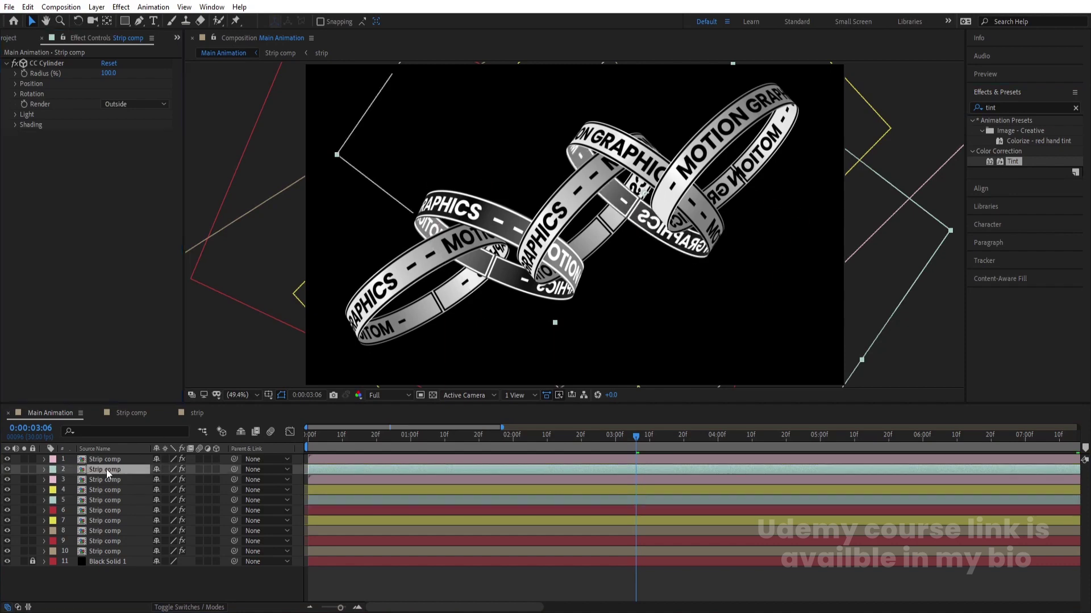
double_click(1011, 162)
click(130, 176)
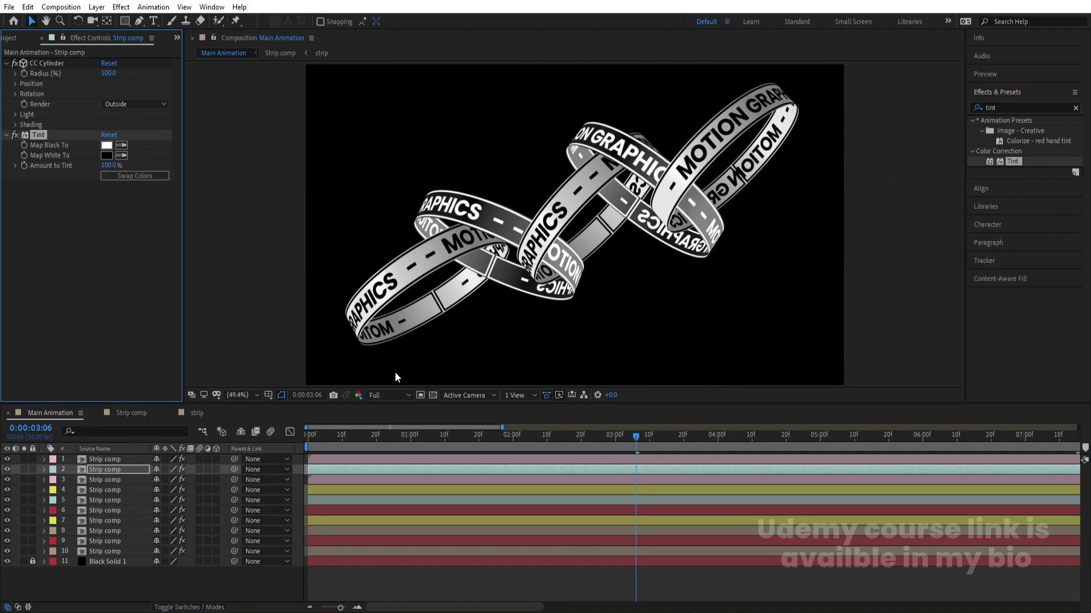
key(space)
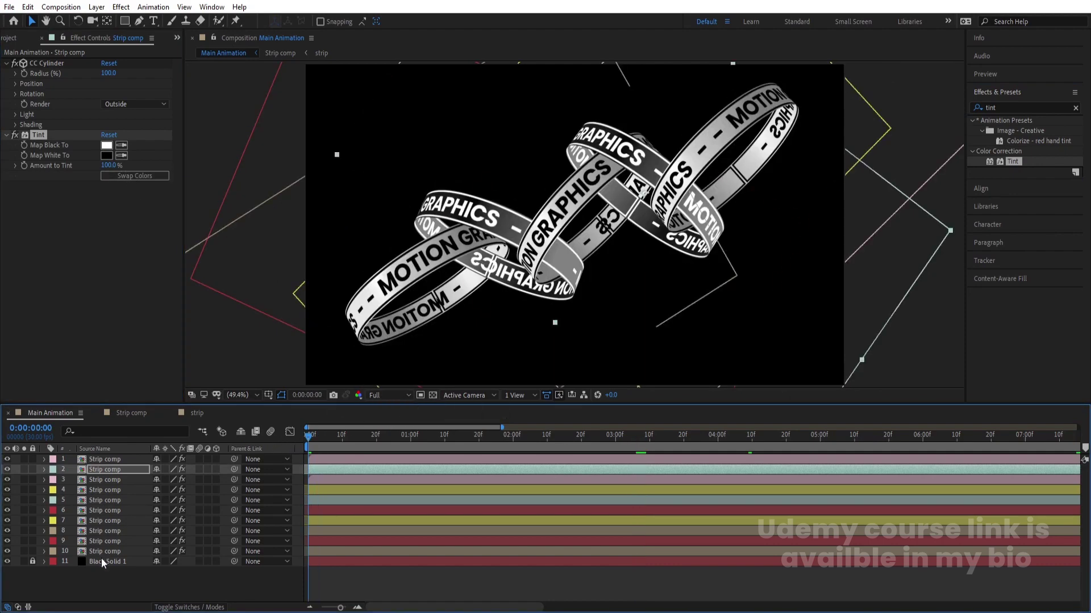
Step: Apply Drop Shadow to layer 1 with a distance of 20 and a softness of 50
click(104, 574)
click(99, 461)
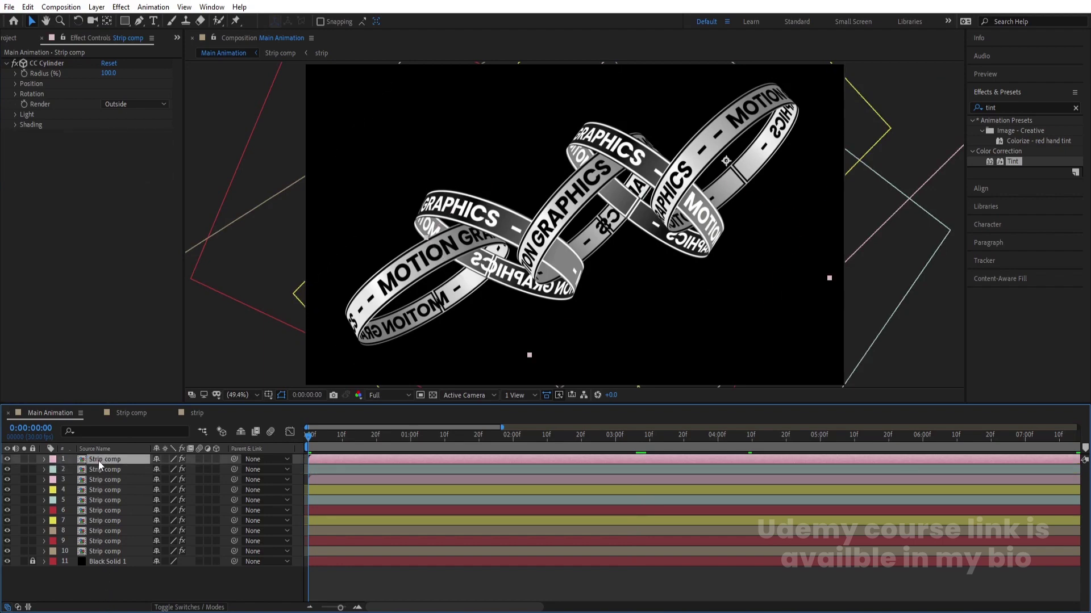
click(1002, 107)
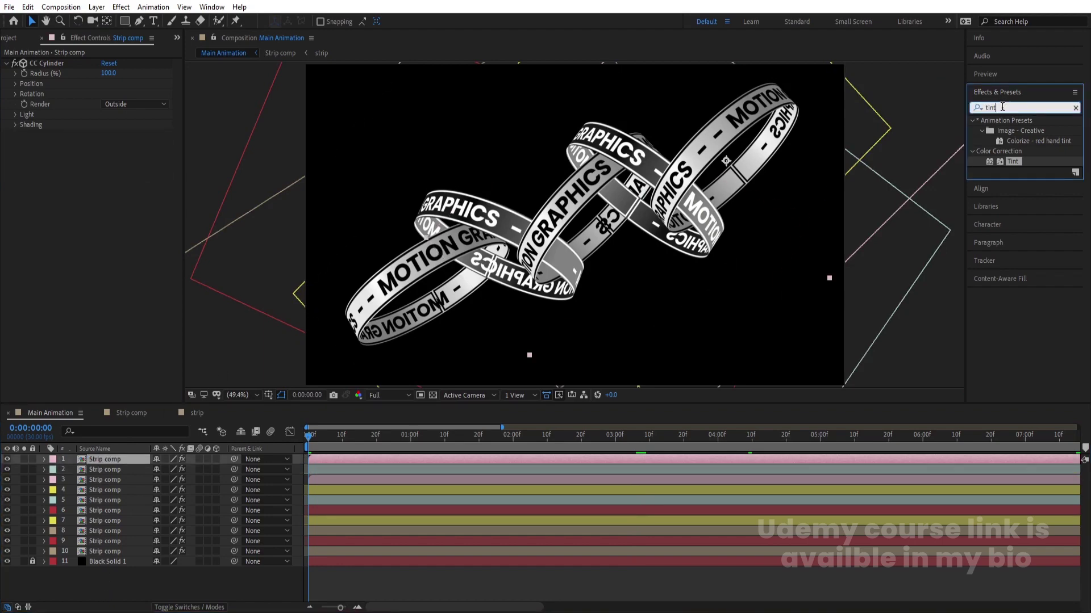
text(drop)
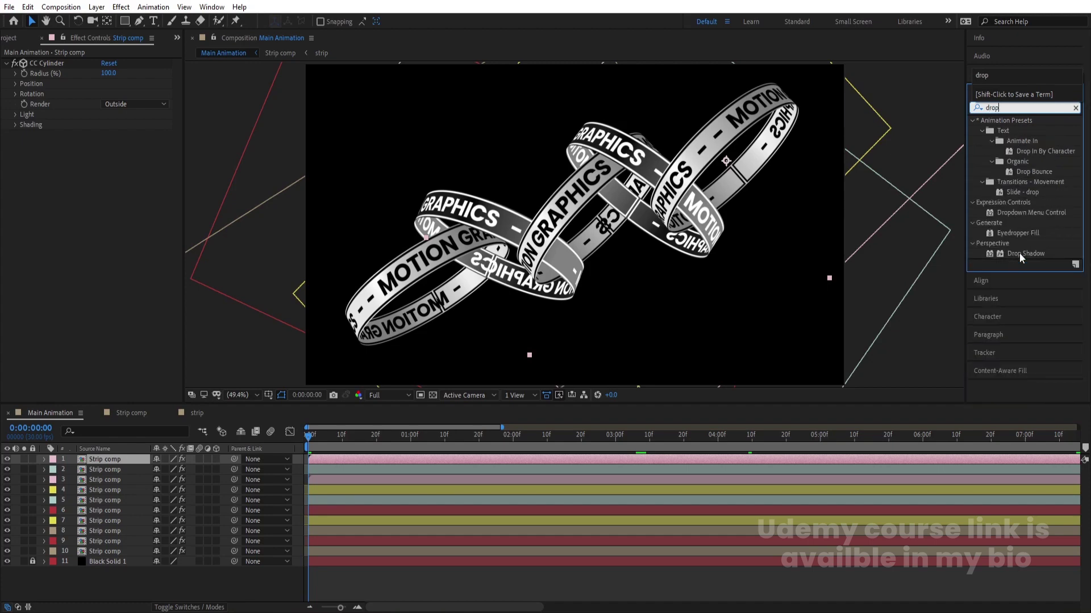
double_click(1019, 254)
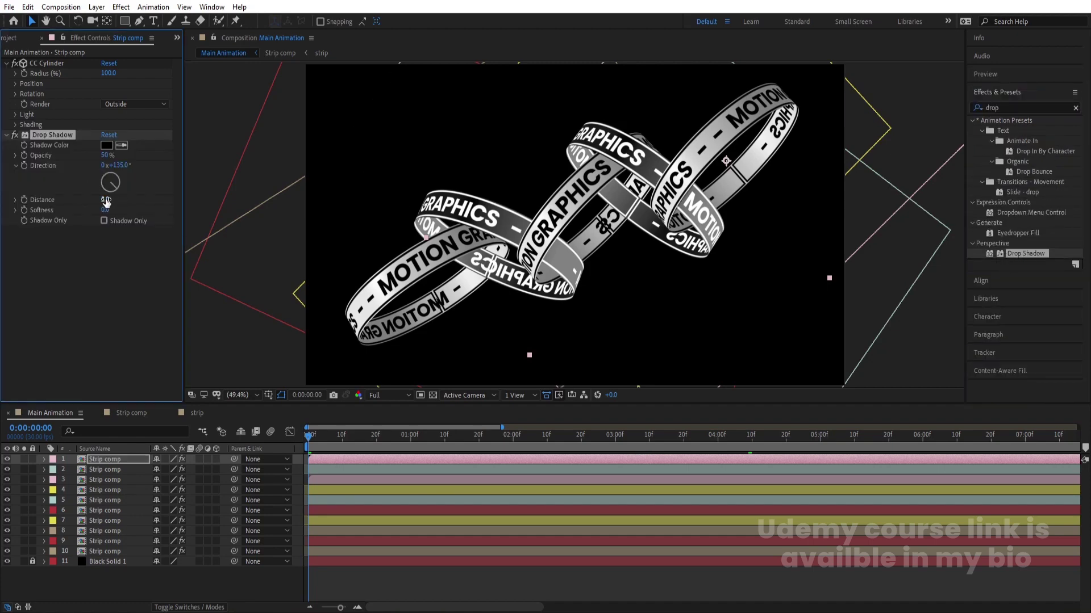
text(20)
key(Return)
Step: Copy layer 1's Drop Shadow effect onto Strip comp layers 2 to 10
click(99, 471)
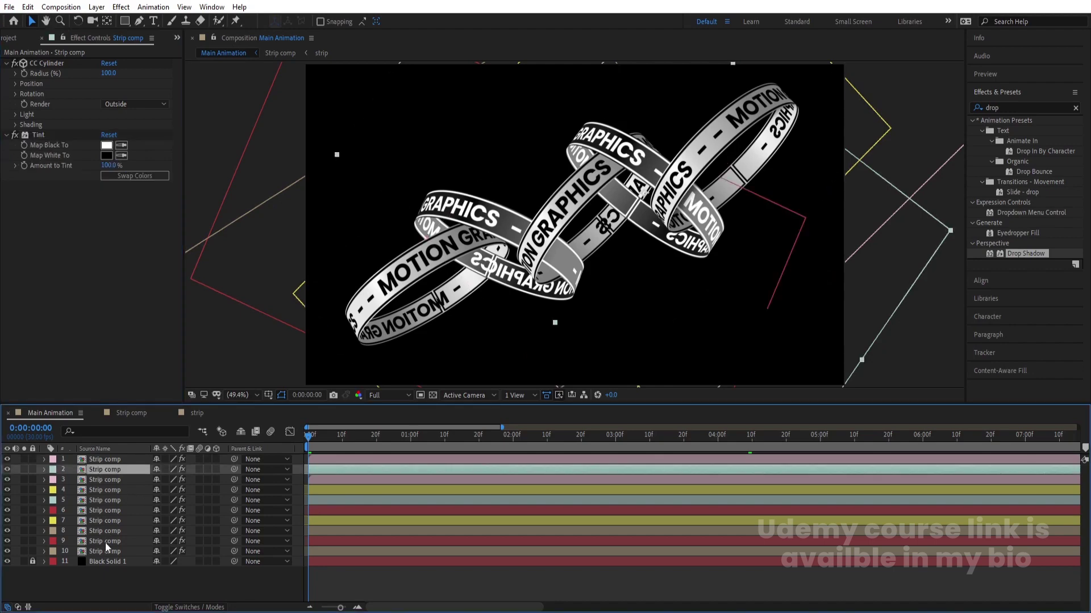
shift+click(130, 551)
key(ctrl+v)
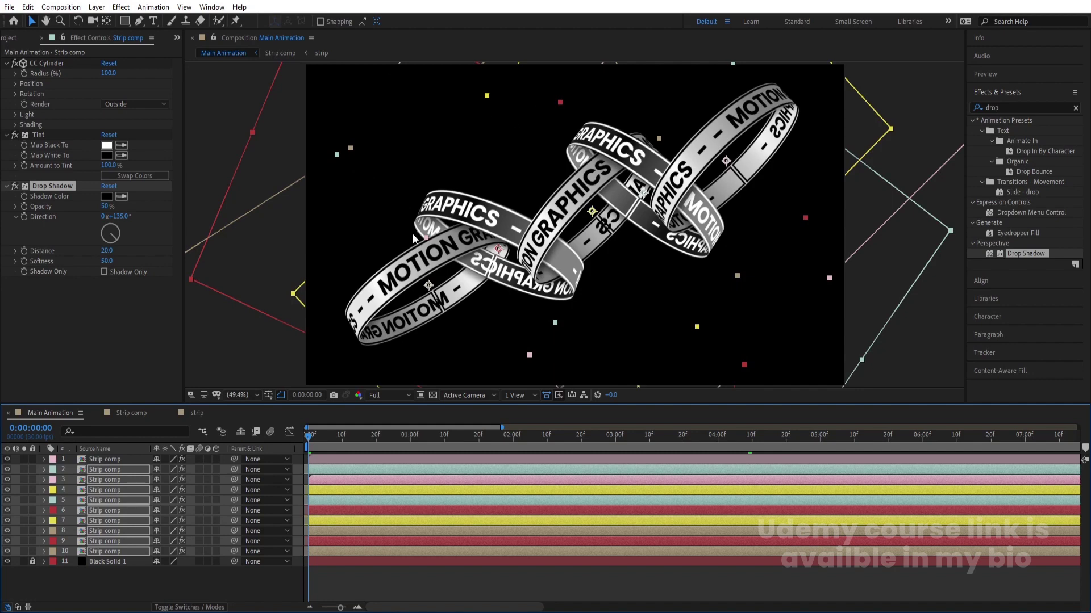
Step: Set the preview resolution to Quarter and preview the rings with their shadows
click(399, 395)
click(384, 462)
key(space)
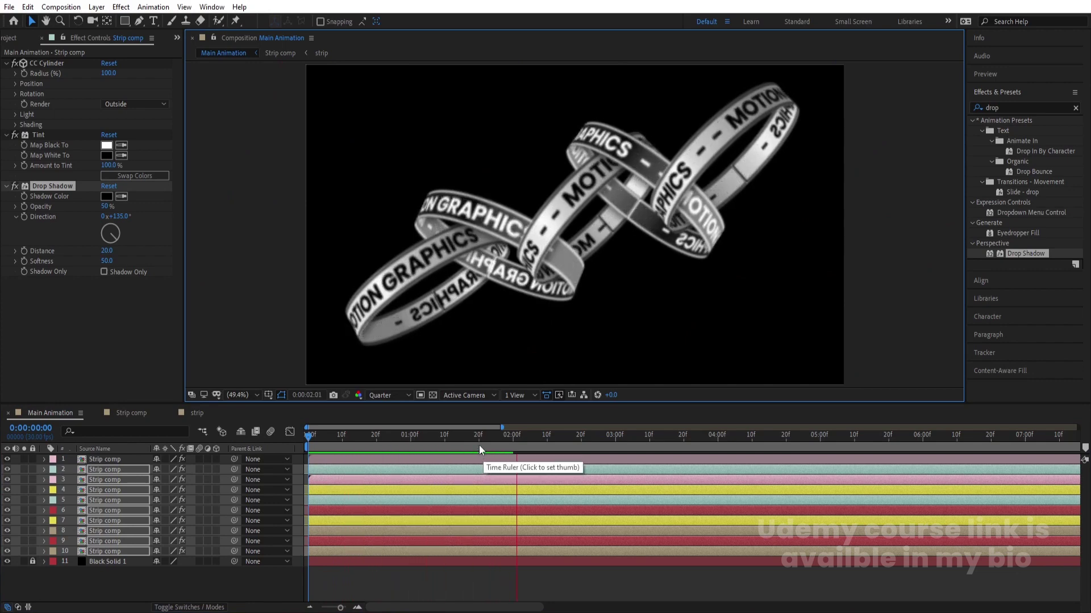
key(space)
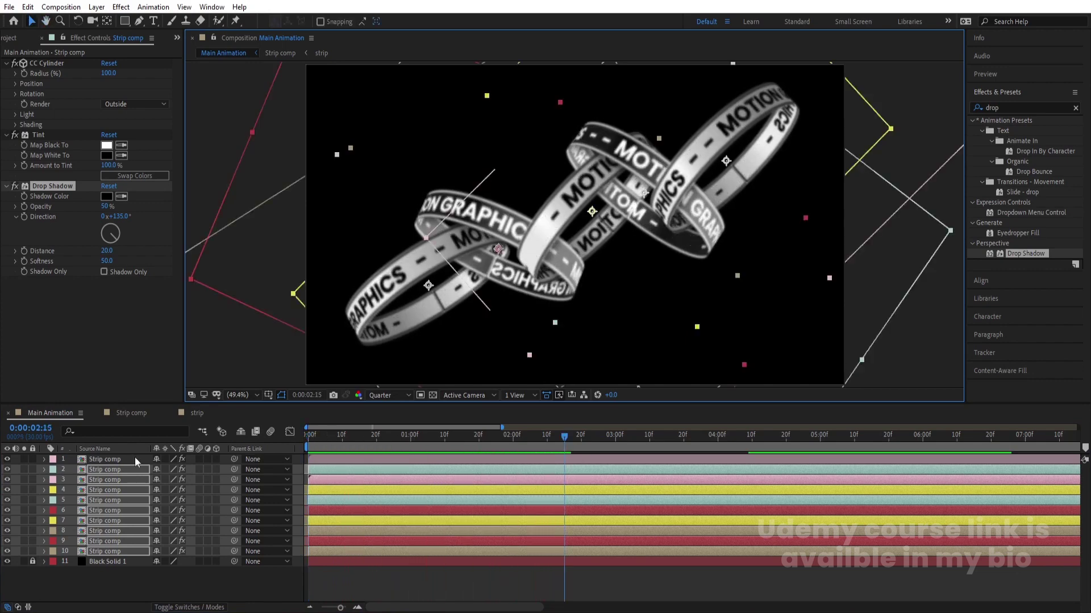
Step: Pre-compose all ten Strip comp layers into a new composition named strip, moving all attributes into it
click(124, 459)
shift+click(117, 541)
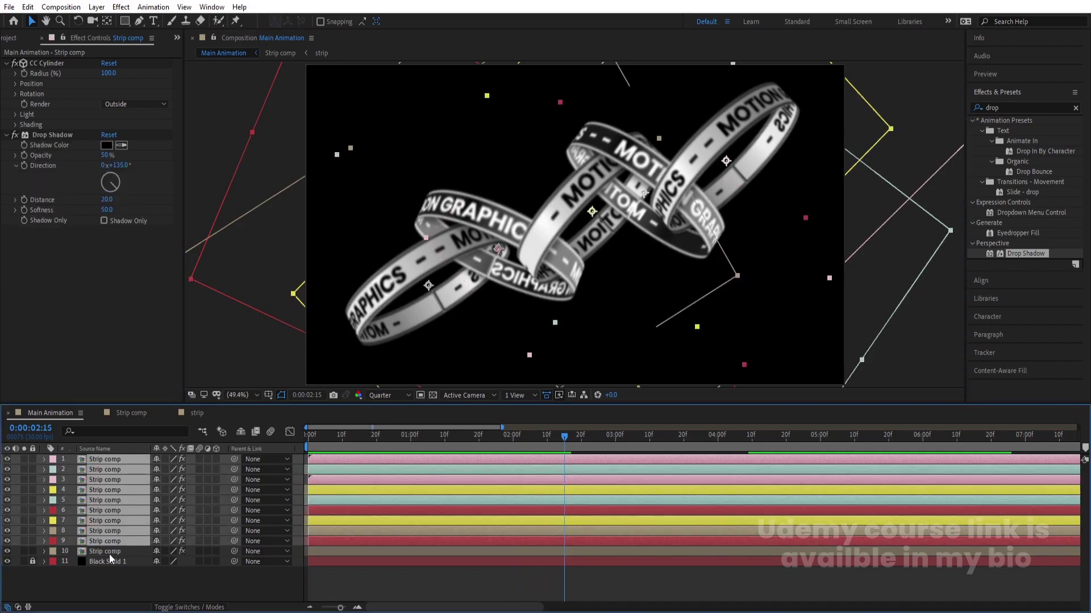
shift+click(109, 554)
key(ctrl+shift+c)
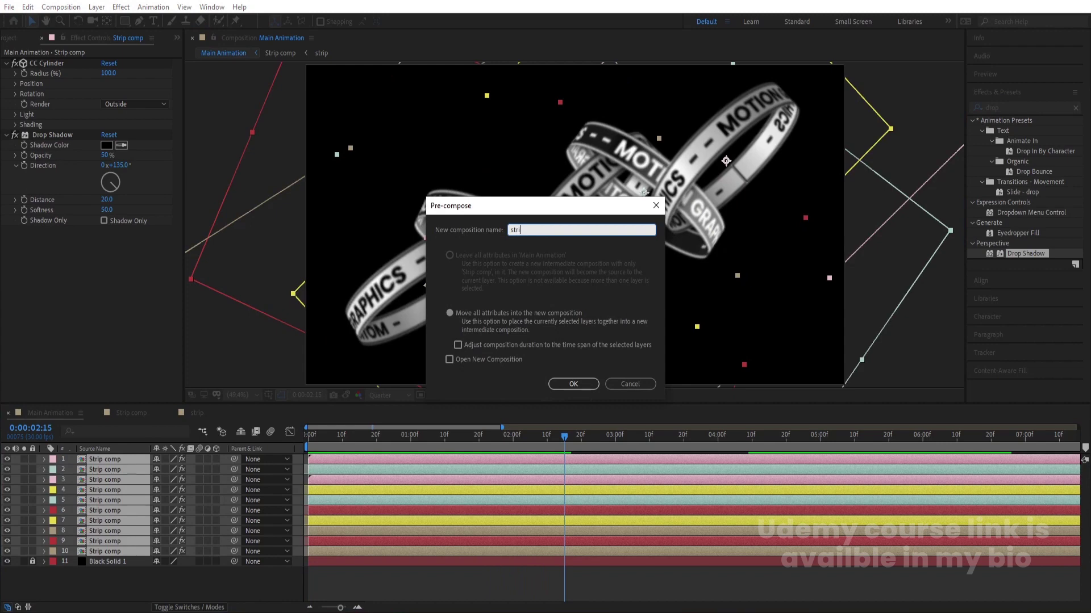
key(Return)
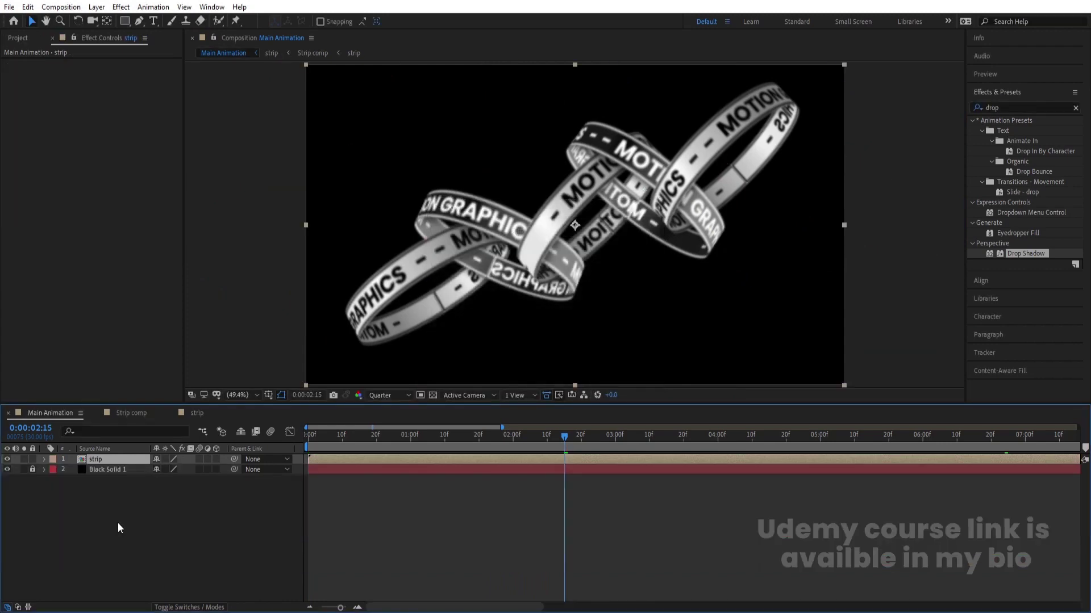
Step: Duplicate the strip layer, scale the copy down to about half size, rotate it 39° and place it in the frame's lower right
key(ctrl+d)
key(s)
drag(176, 469, 147, 469)
click(576, 261)
drag(575, 262, 681, 320)
key(s)
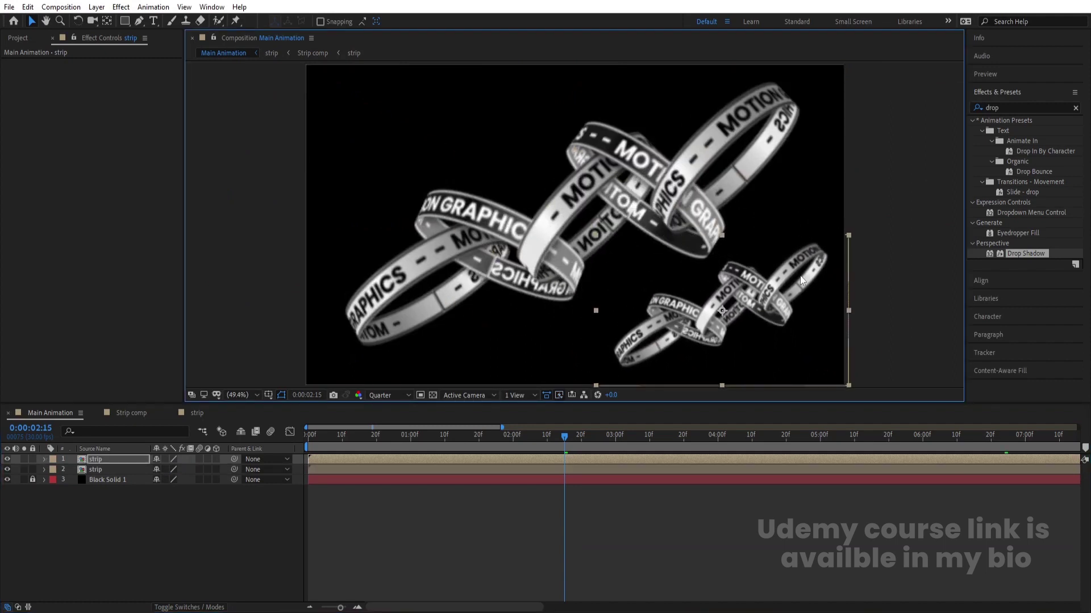
key(r)
drag(174, 469, 825, 299)
Step: Duplicate the small chain and place slightly rotated copies in the frame's upper-left, upper-right and lower-left corners
drag(773, 325, 501, 66)
key(ctrl+d)
key(w)
key(v)
drag(455, 99, 825, 7)
key(ctrl+d)
key(ctrl+d)
Step: Fine-tune the positions of the lower-right and lower-left small chains and nudge the large central chain slightly upward
click(794, 370)
drag(795, 367, 825, 366)
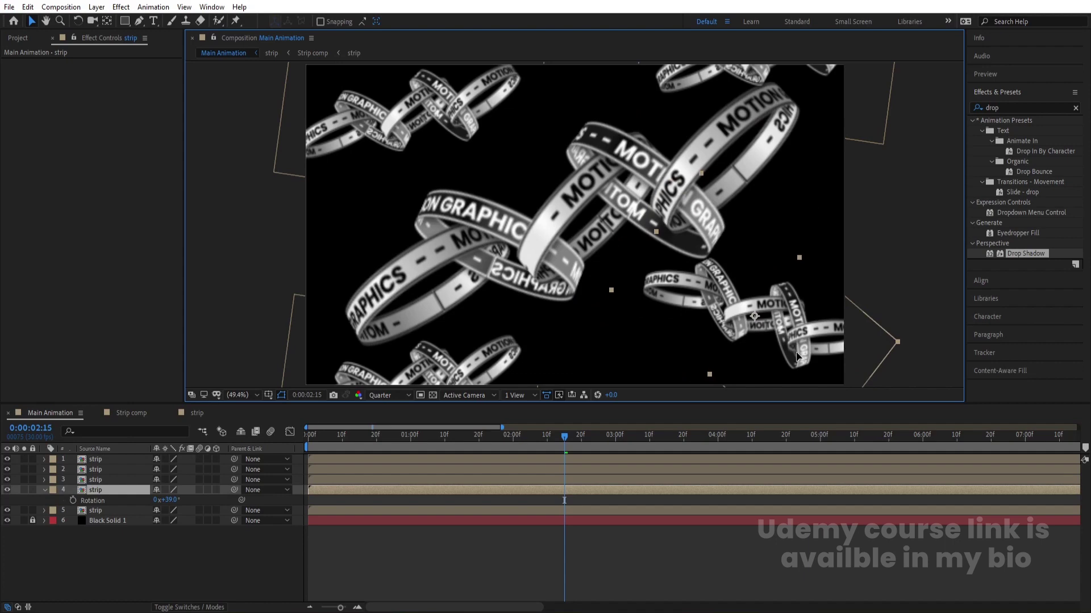
click(422, 378)
drag(512, 256, 513, 251)
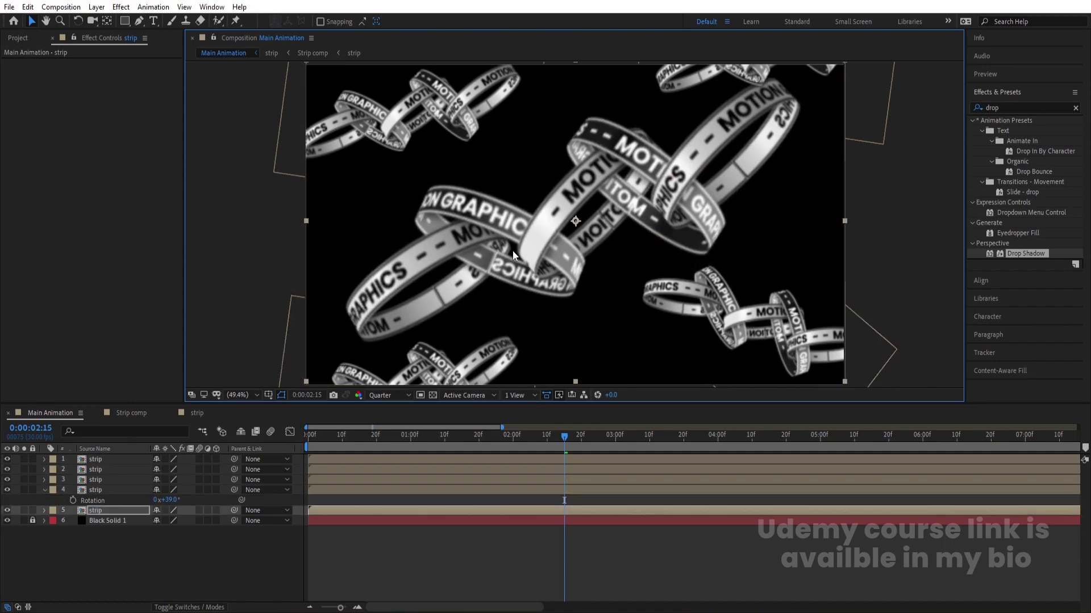
Step: Preview the composition with the large chain and its four small copies from the first frame
click(328, 448)
key(Home)
key(space)
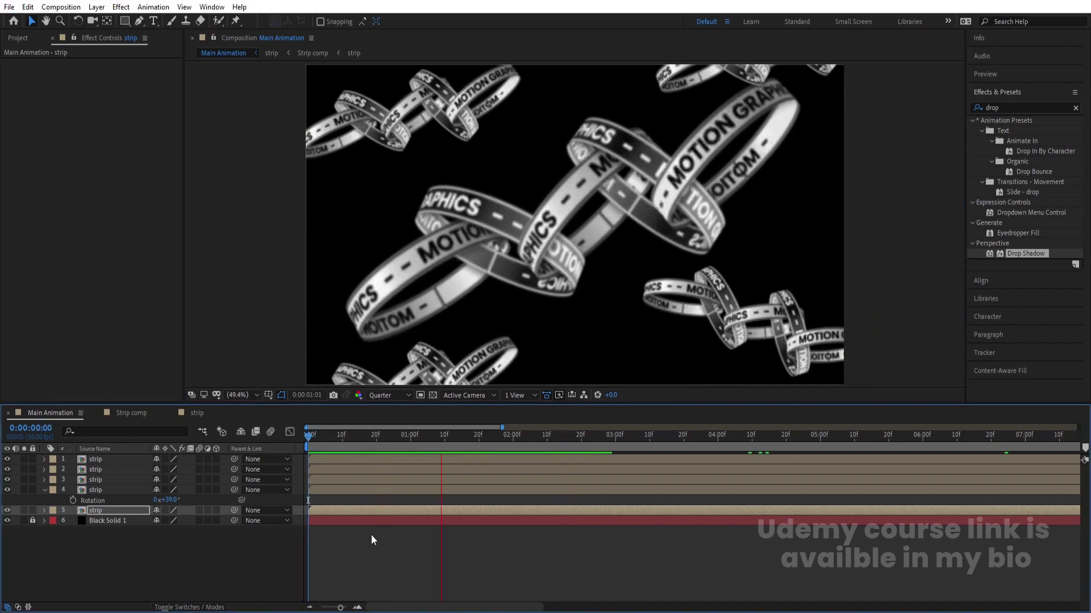
key(space)
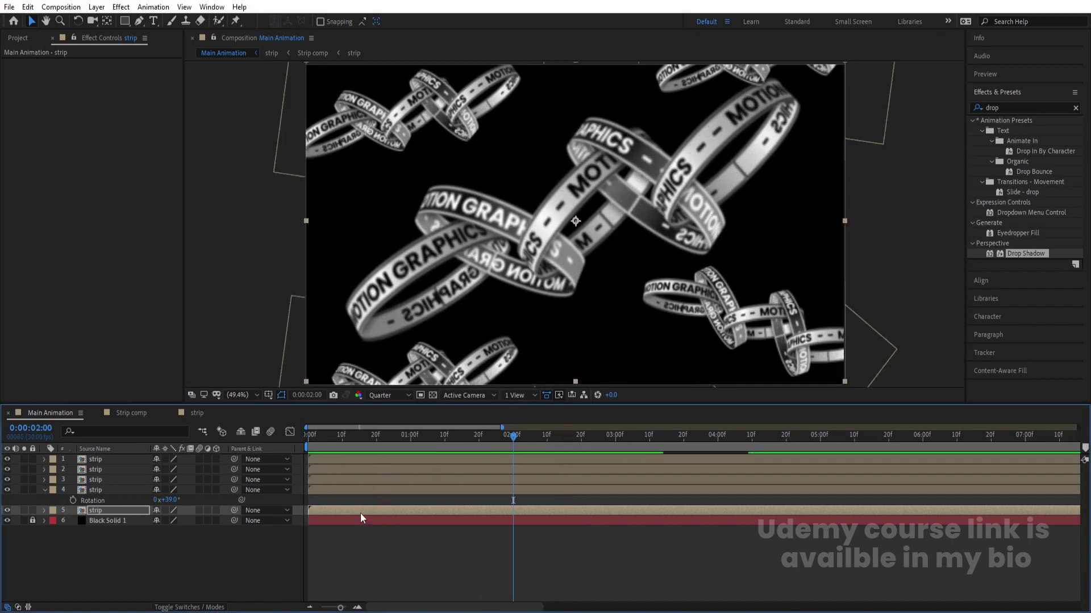
Step: Stagger the start times of the five strip layers, with the large chain's layer starting at 0:00:00:09
click(340, 445)
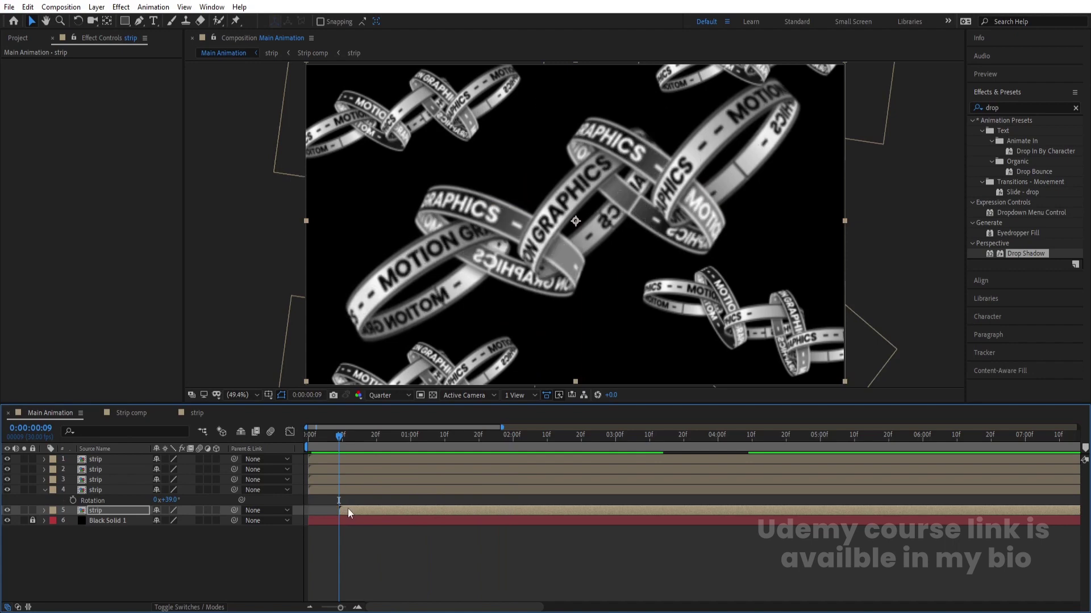
key(alt+bracketleft)
drag(342, 491, 425, 461)
Step: Shift all five staggered strip layers earlier together so they cover the composition from 0:00:00:00, and preview the result
key(ctrl+a)
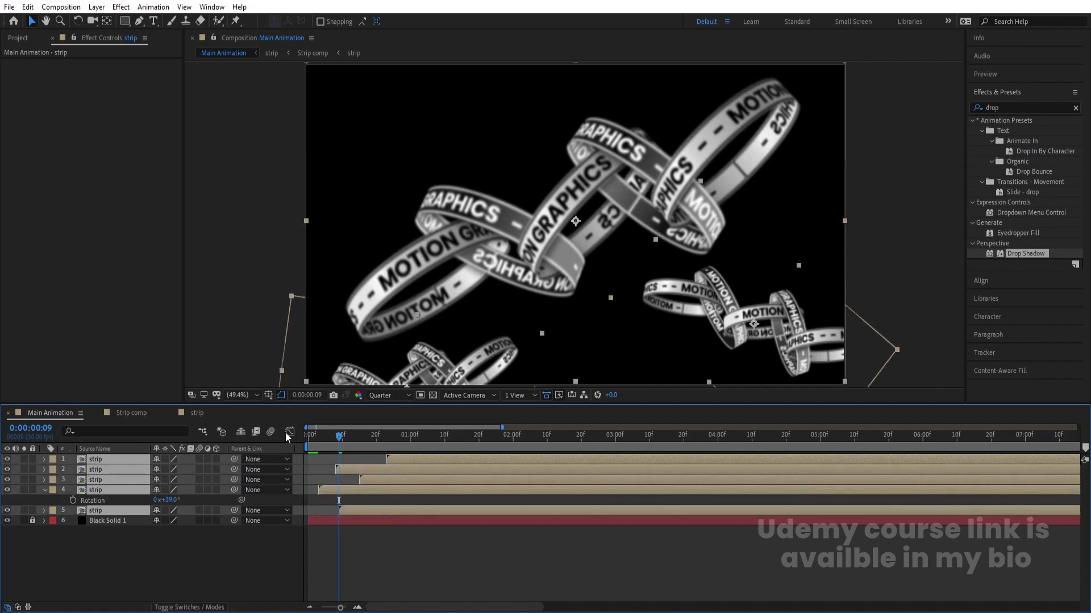
key(Home)
drag(407, 462, 328, 464)
key(space)
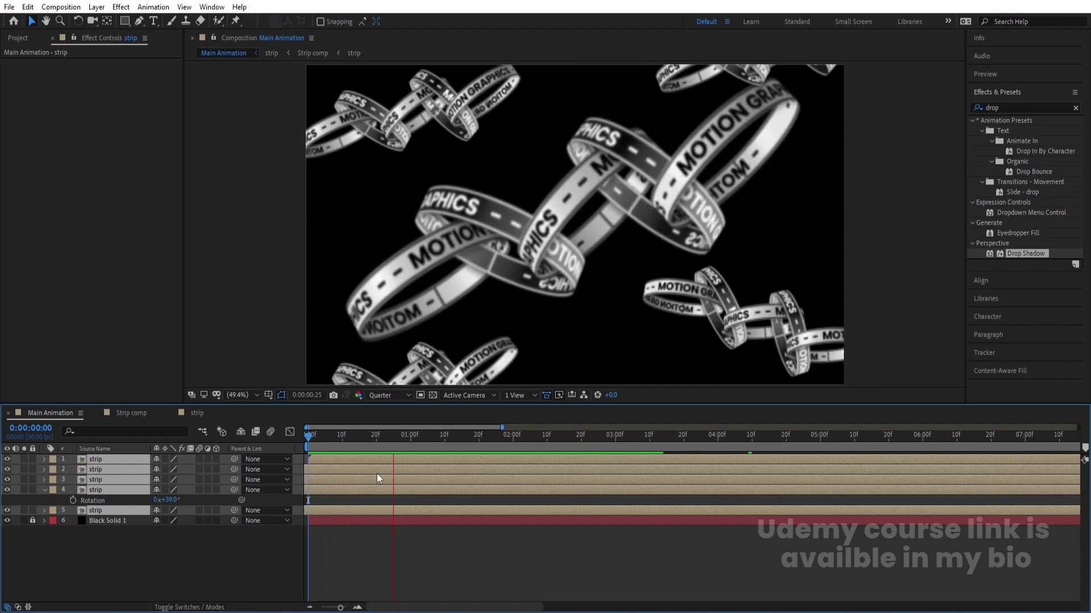
key(space)
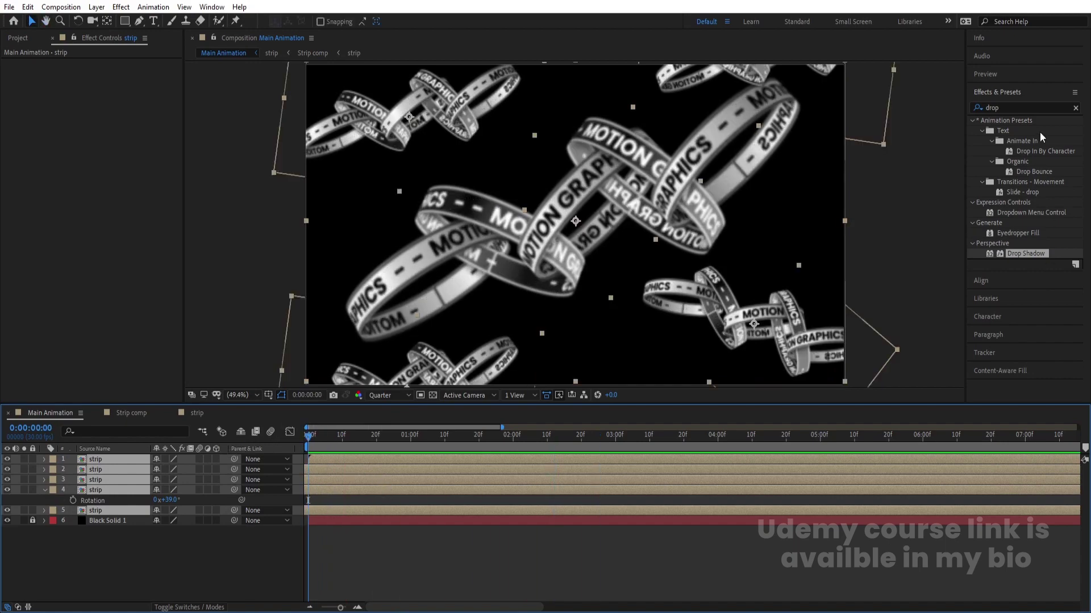
Step: Apply the Wiggle - position preset to all five strip layers and preview the floating motion
click(1014, 107)
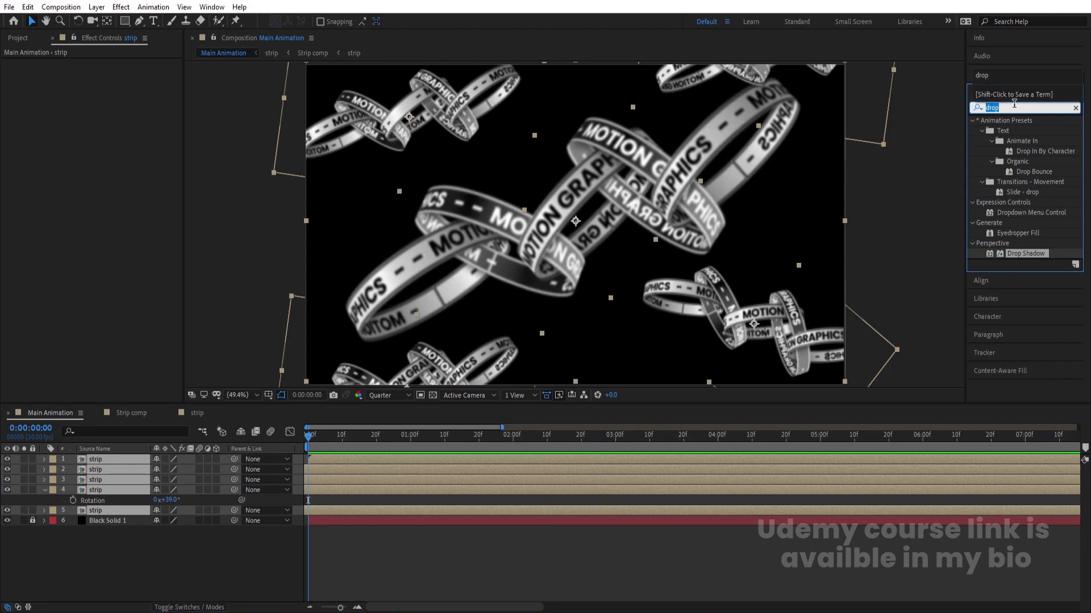
text(wigg)
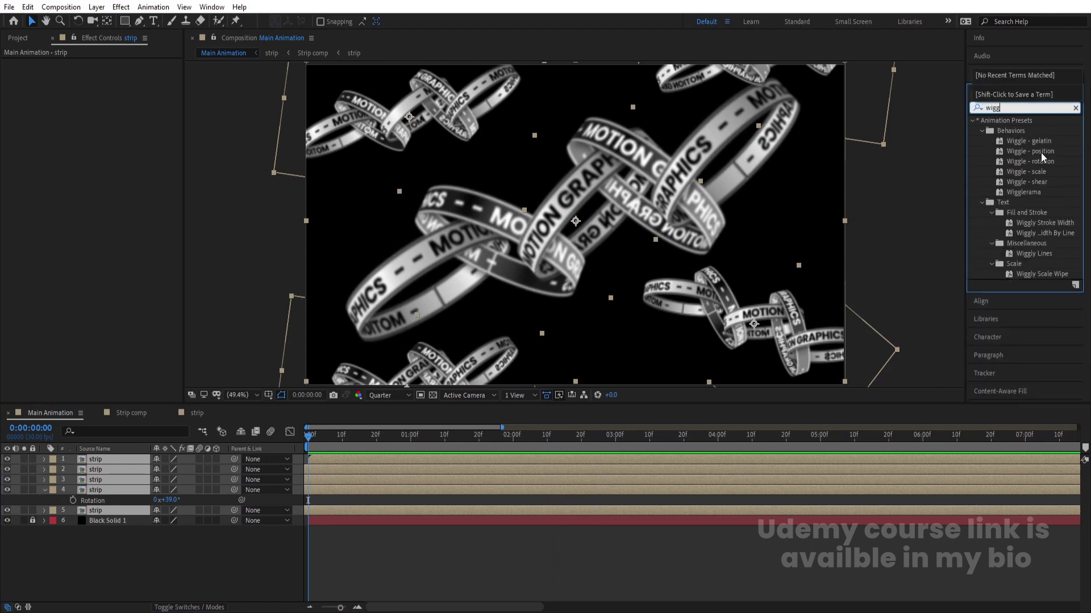
double_click(1041, 152)
key(space)
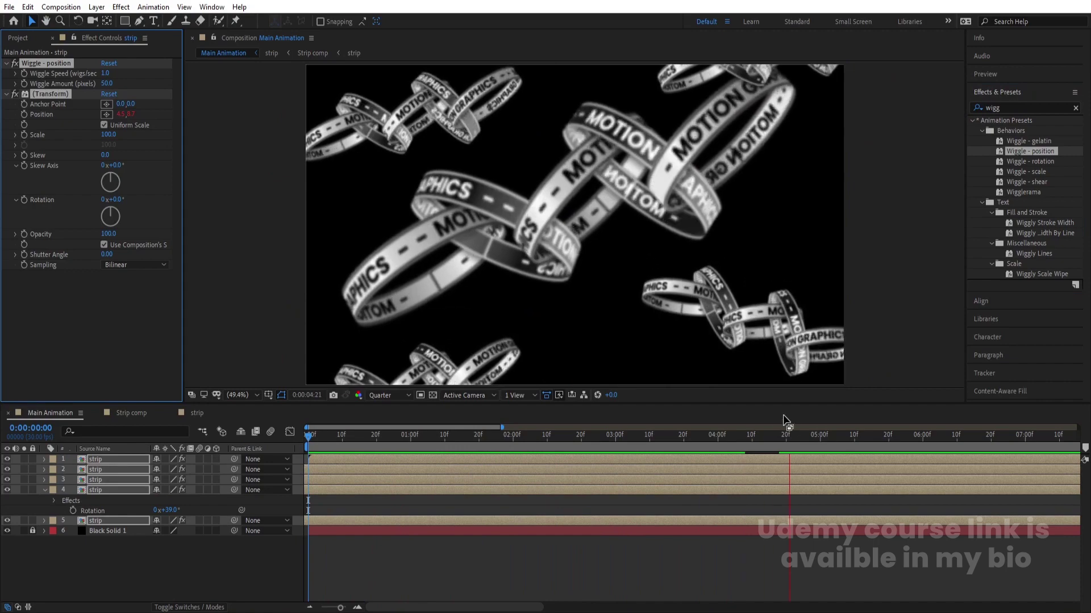
key(space)
Step: Set the preview resolution to Full, return to the first frame, then deselect the strip layers and collapse their properties
click(380, 399)
click(380, 427)
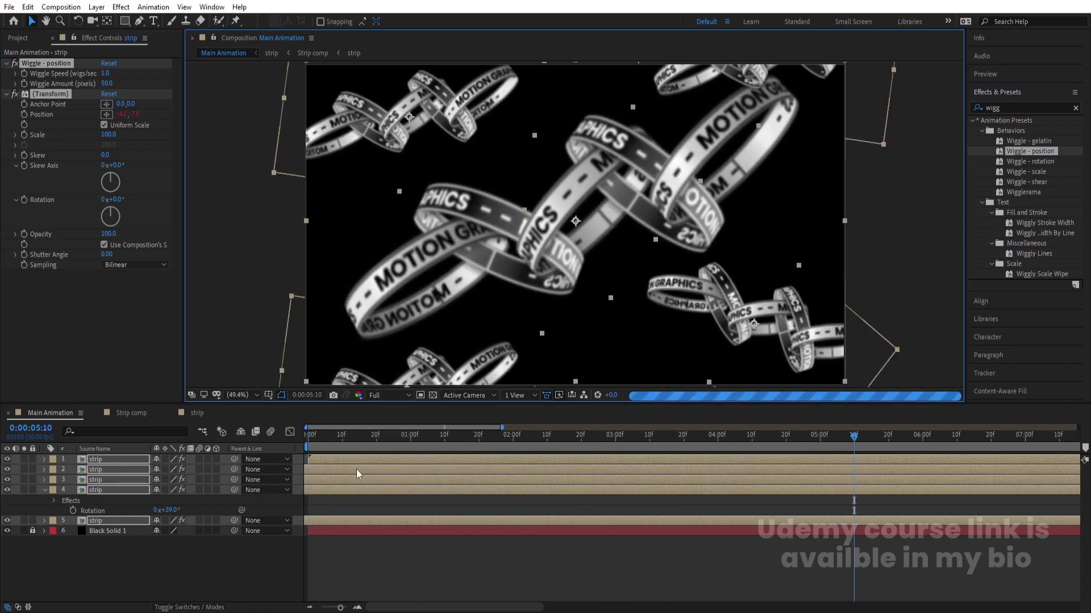
click(308, 438)
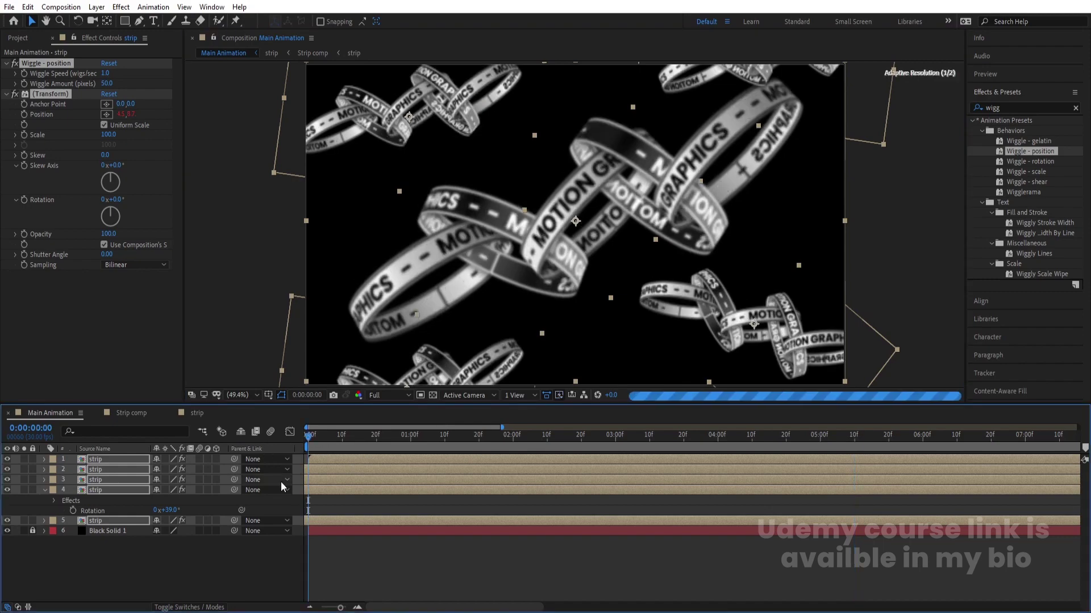
click(214, 555)
key(ctrl+grave)
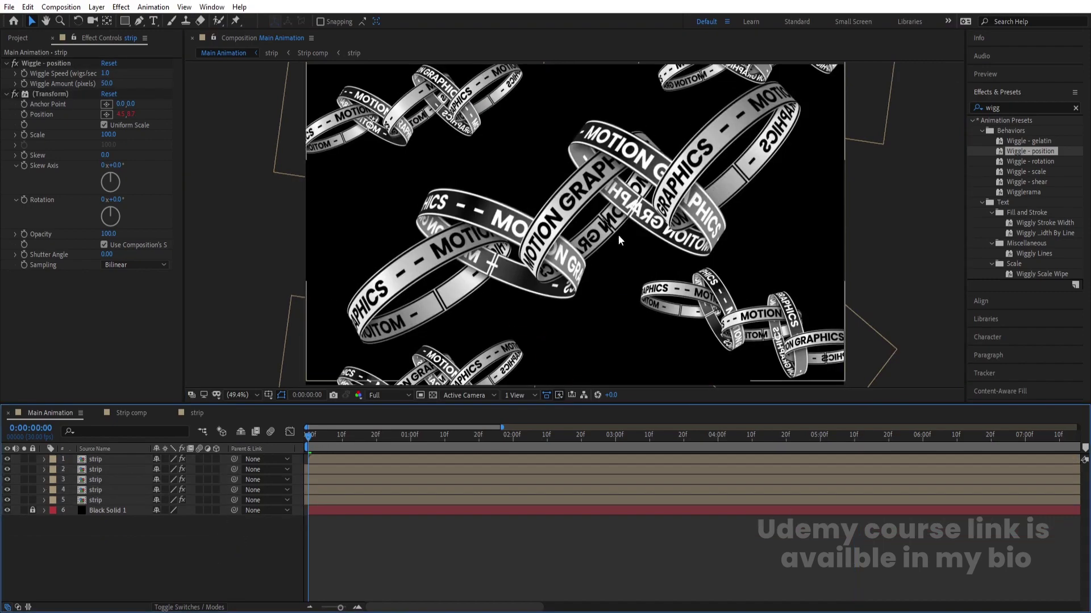
Step: Add an adjustment layer above the five strip layers in the Main Animation composition
right_click(154, 547)
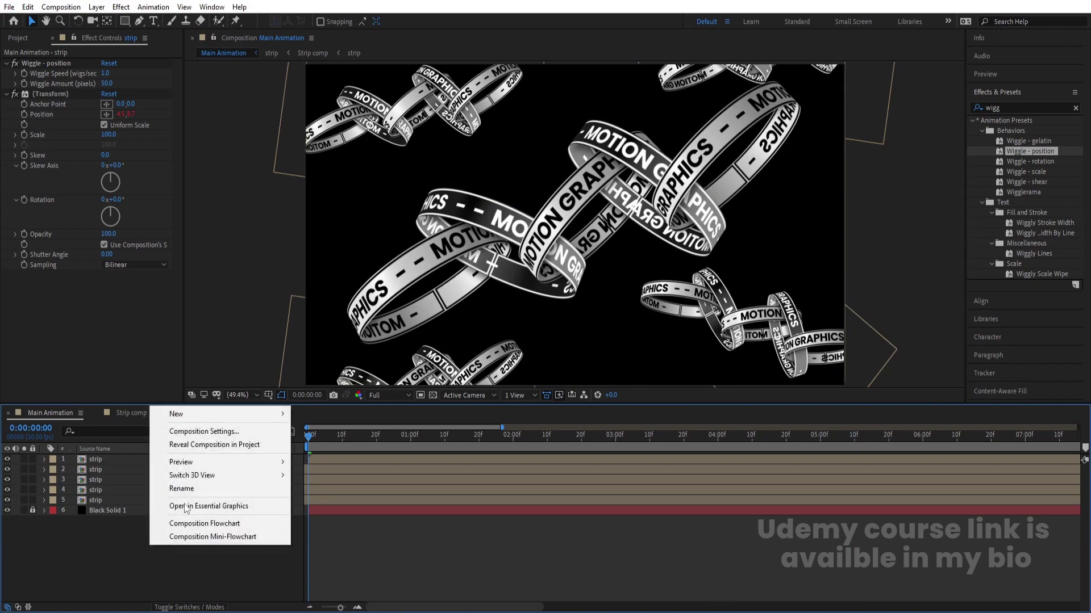
mouse_move(202, 415)
click(364, 511)
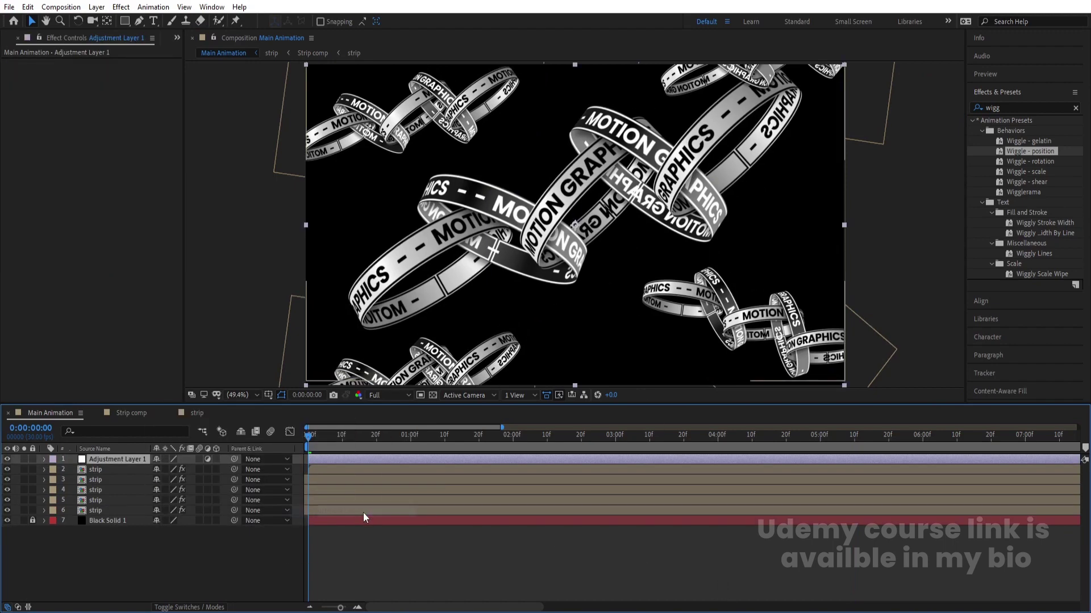
Step: Apply the Tint effect to the adjustment layer and try swapping its black and white mapping, restoring the original order
double_click(1004, 108)
text(tint)
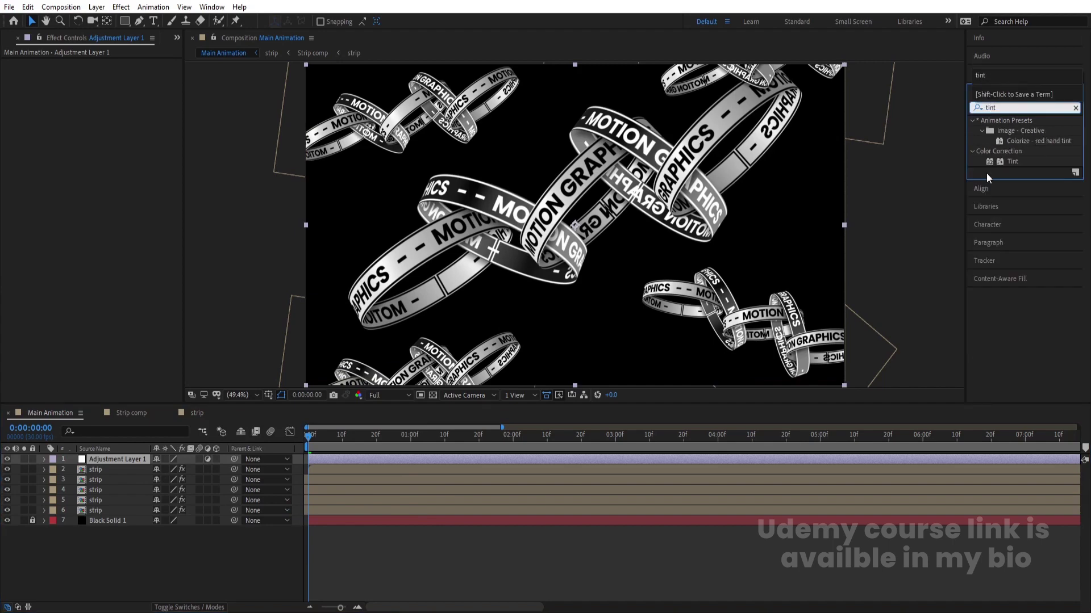
double_click(1011, 162)
click(131, 106)
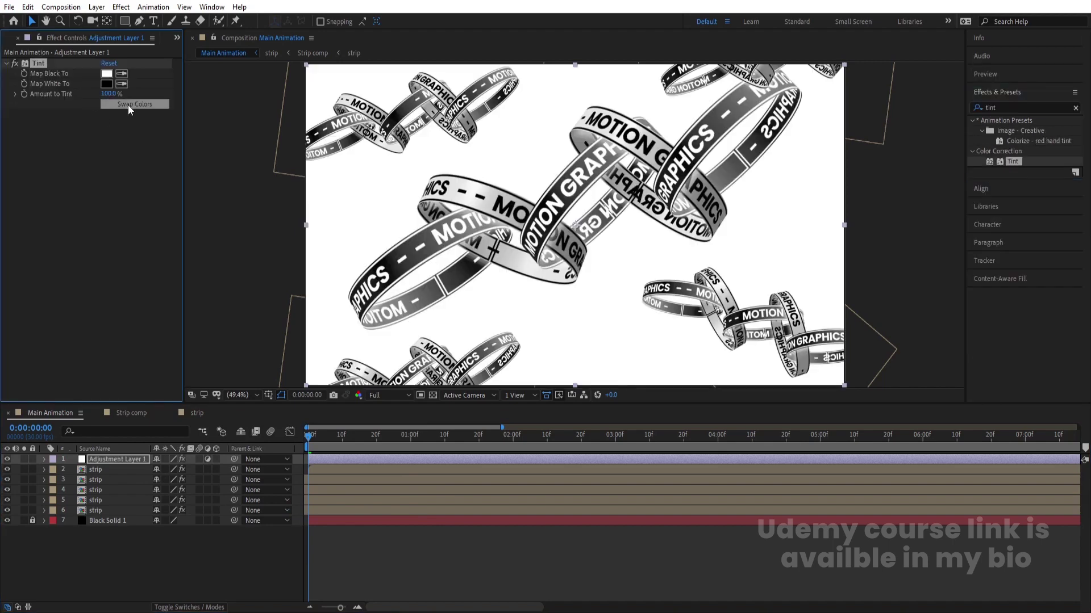
click(117, 106)
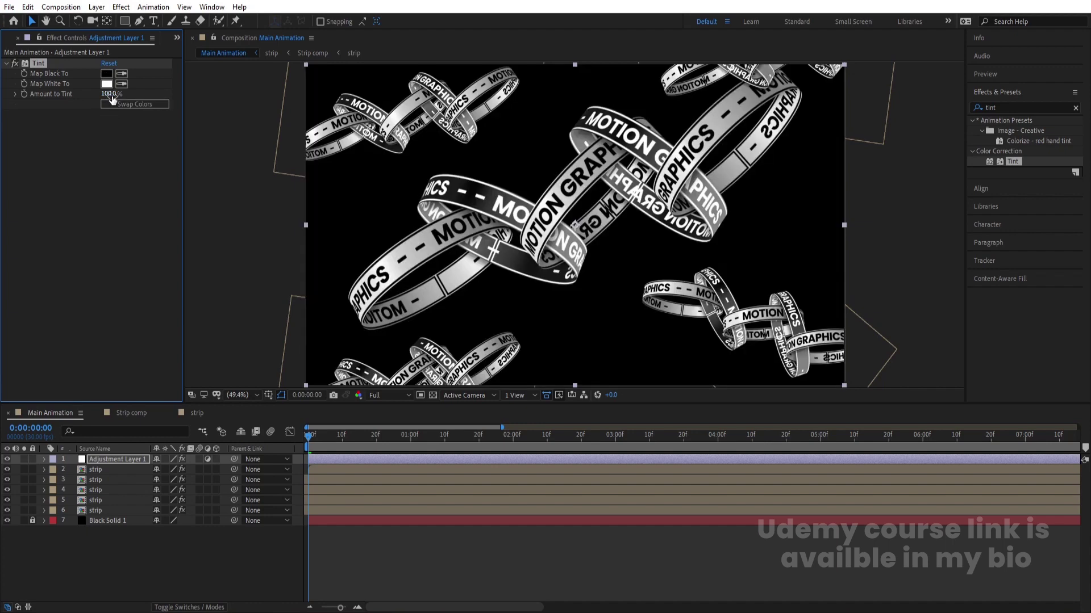
Step: Try mapping white to bright green 00FF6C in the Tint effect, and delete the effect from the adjustment layer
click(107, 84)
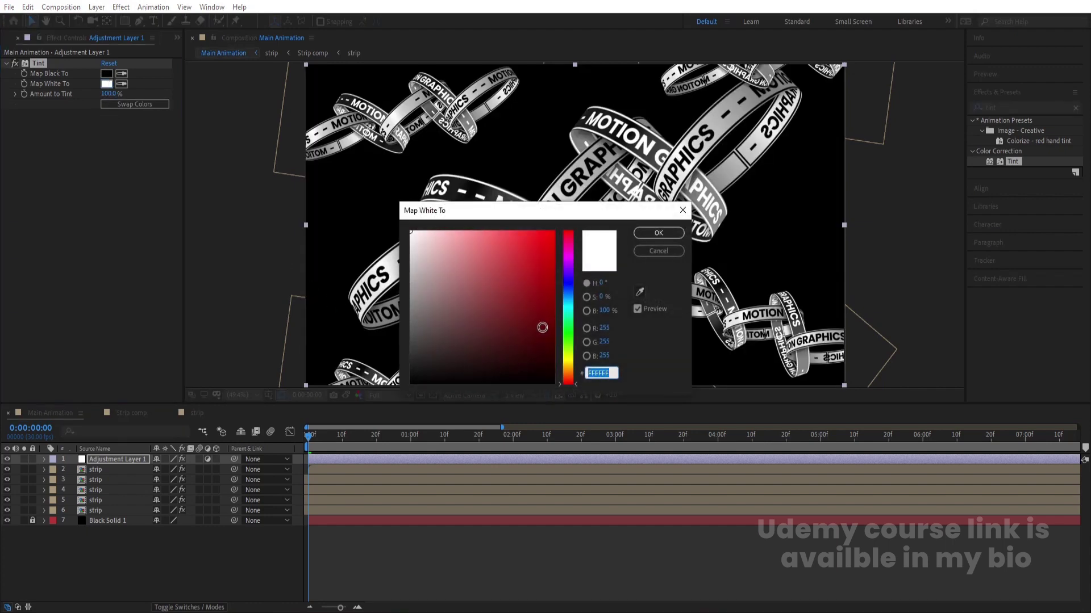
click(568, 323)
drag(547, 253, 590, 203)
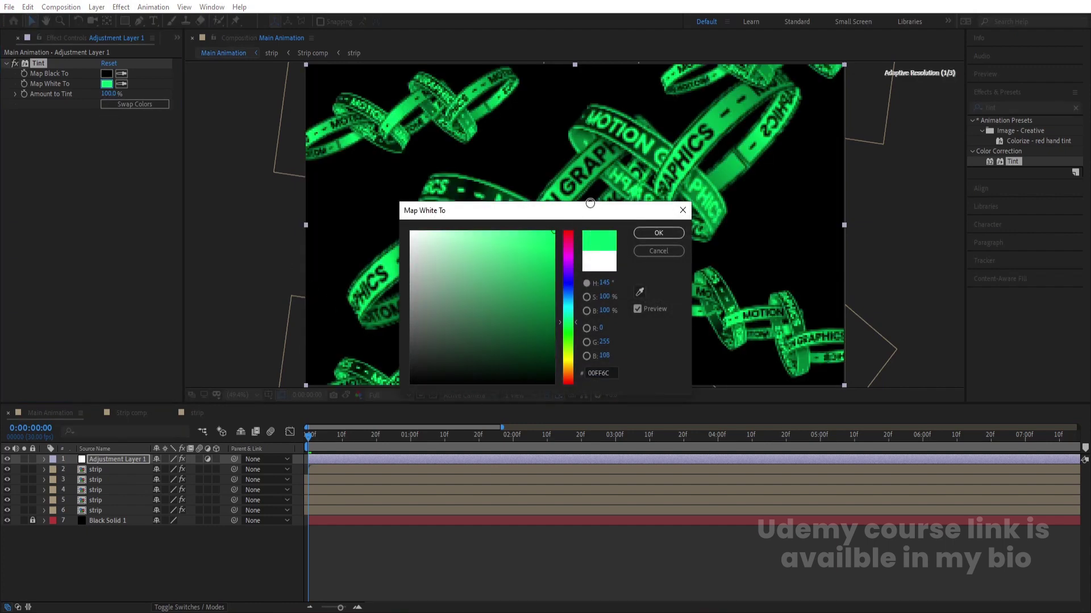
click(656, 233)
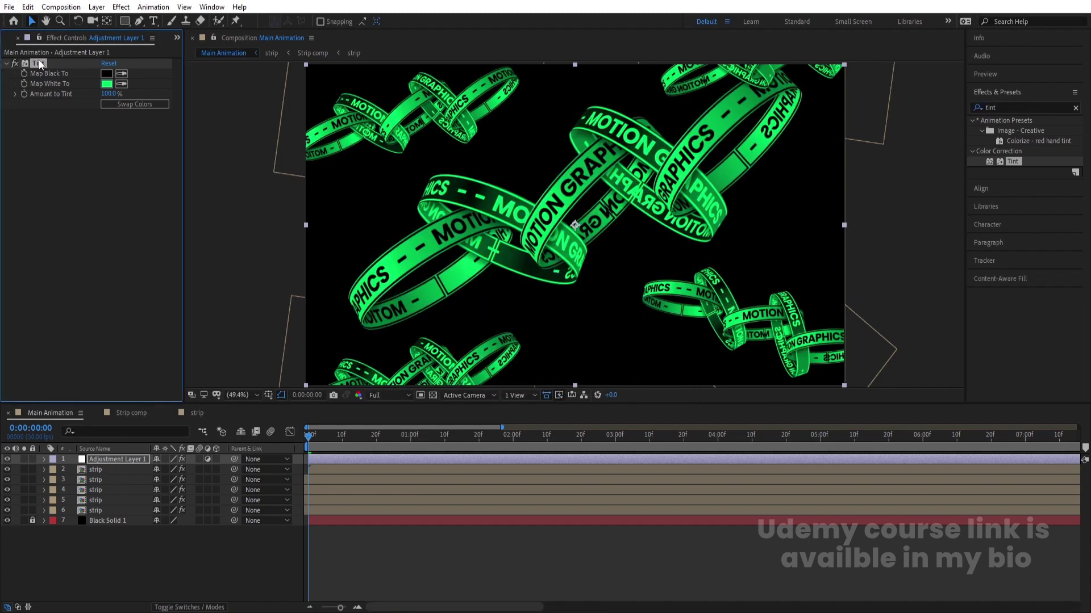
key(Delete)
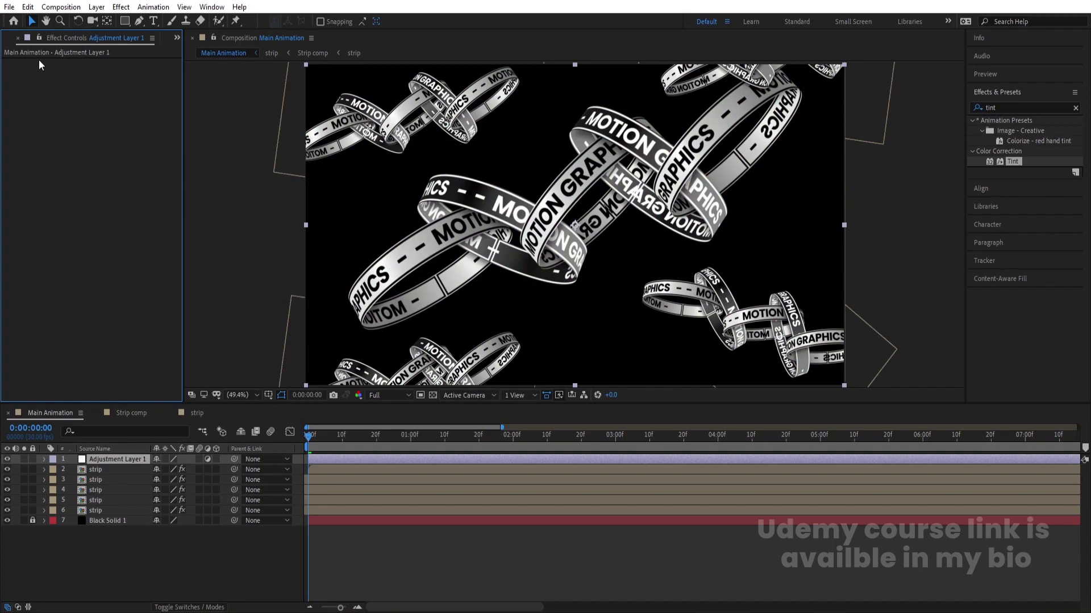